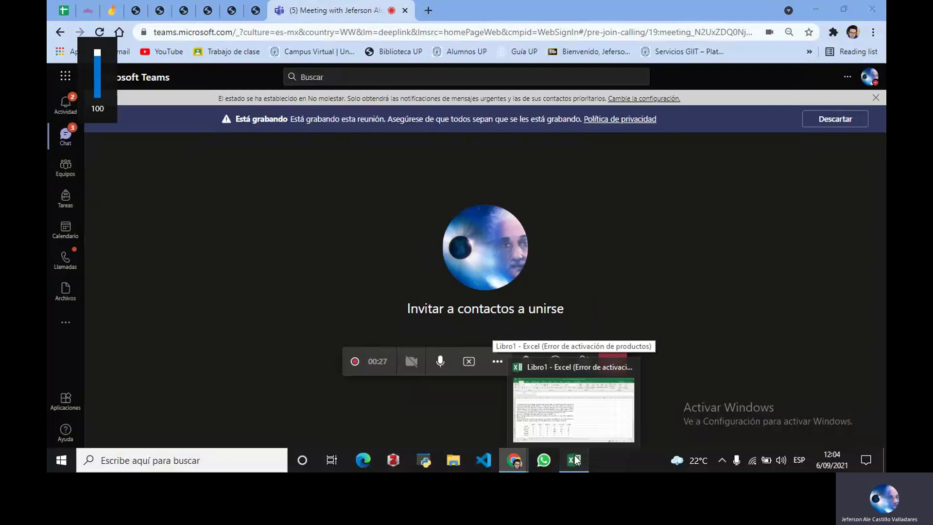
click(576, 459)
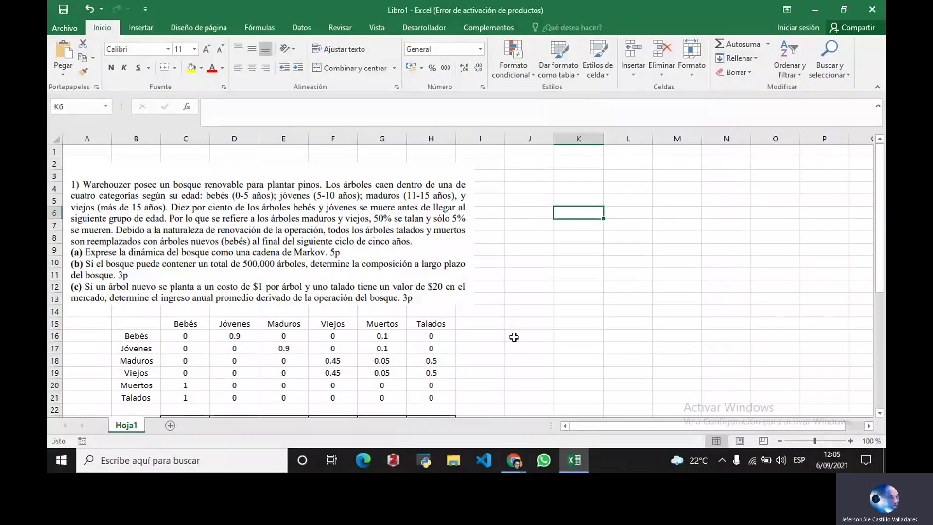
click(514, 459)
click(487, 424)
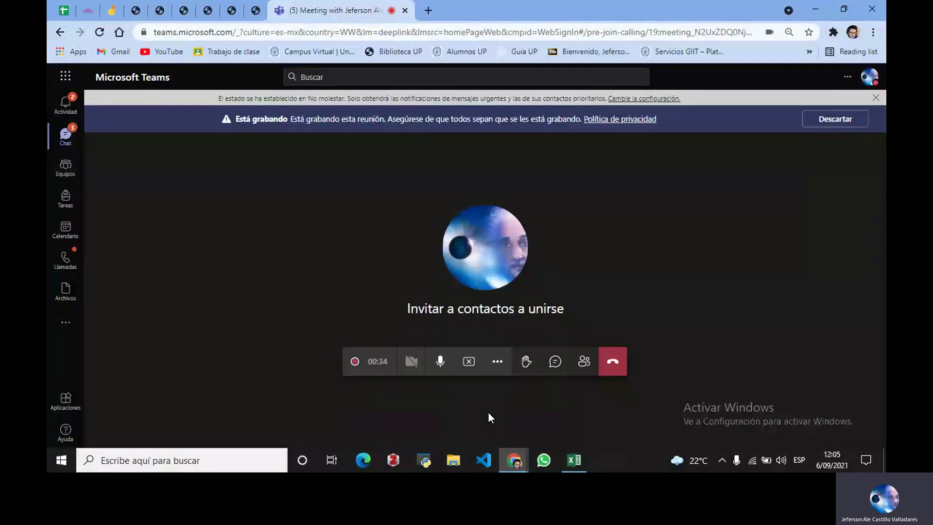
click(497, 362)
Step: Switch to the Excel workbook Libro1 and enter the heading Categorías in cell K5
click(574, 459)
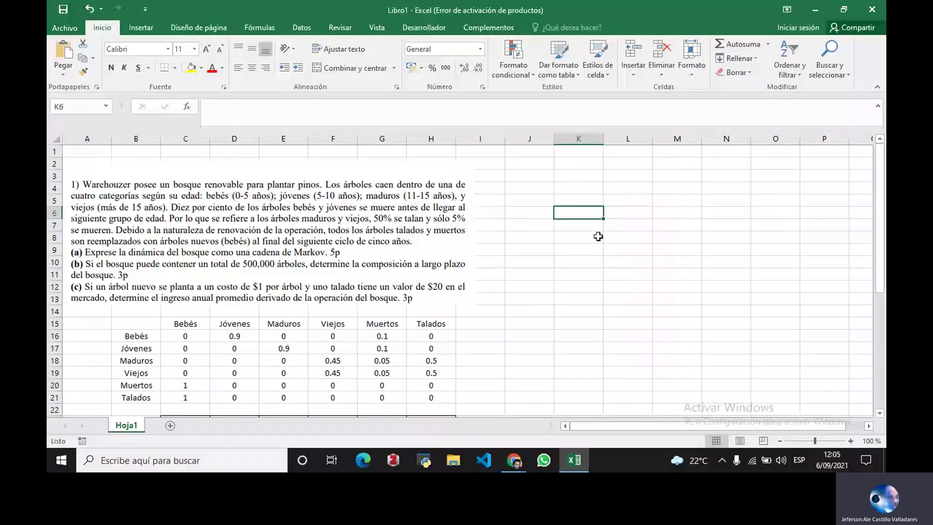
click(570, 203)
text(Ca)
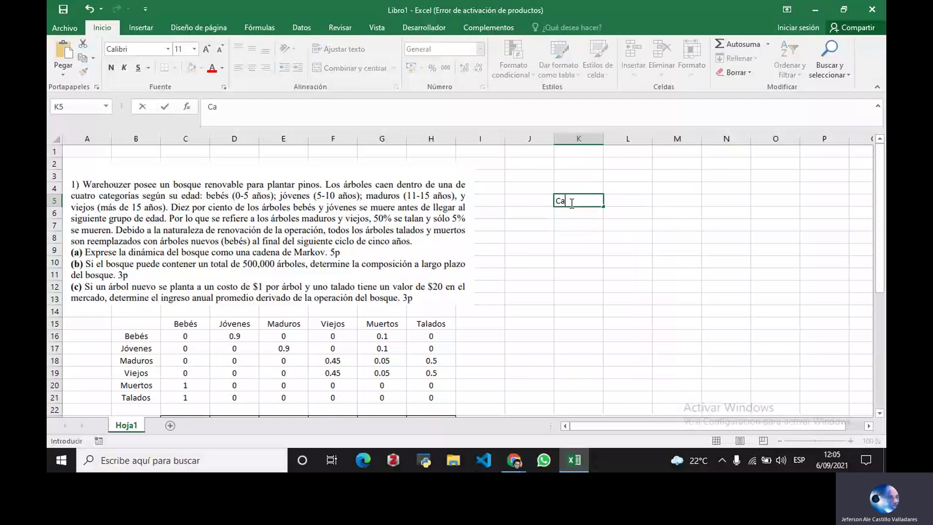
text(tegorías)
key(Return)
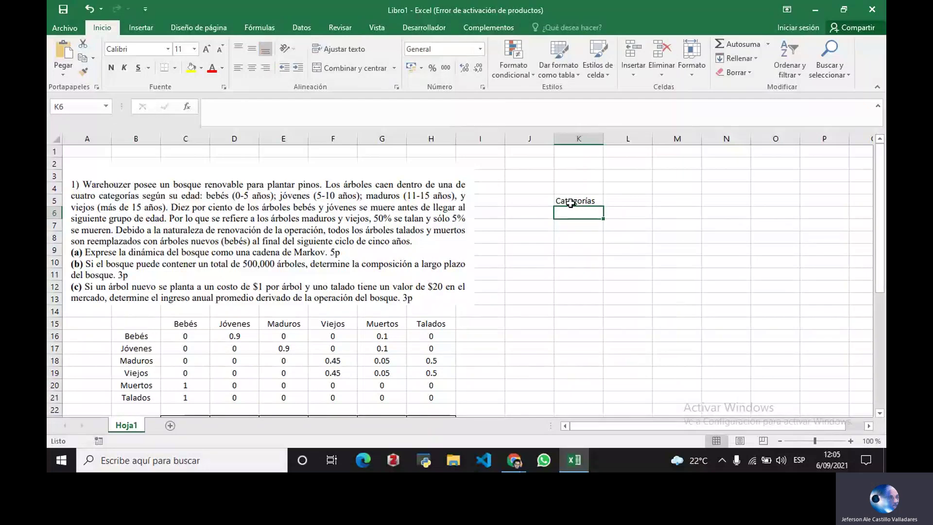
Step: List Bebes, Jovenes, Maduros and Viejos under the heading in cells K6 to K9
text(Bebes)
key(Return)
text(Jovenes)
key(Return)
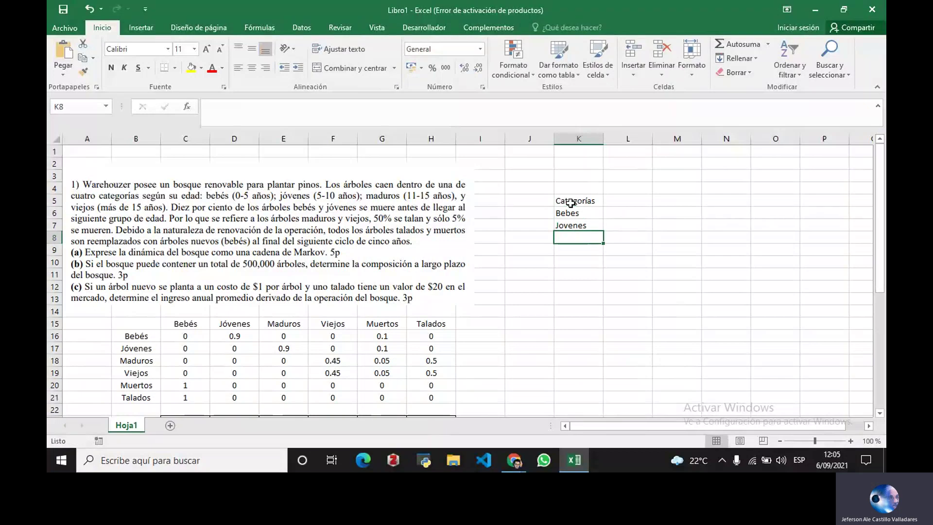
text(Maduros)
key(Return)
text(Viejos)
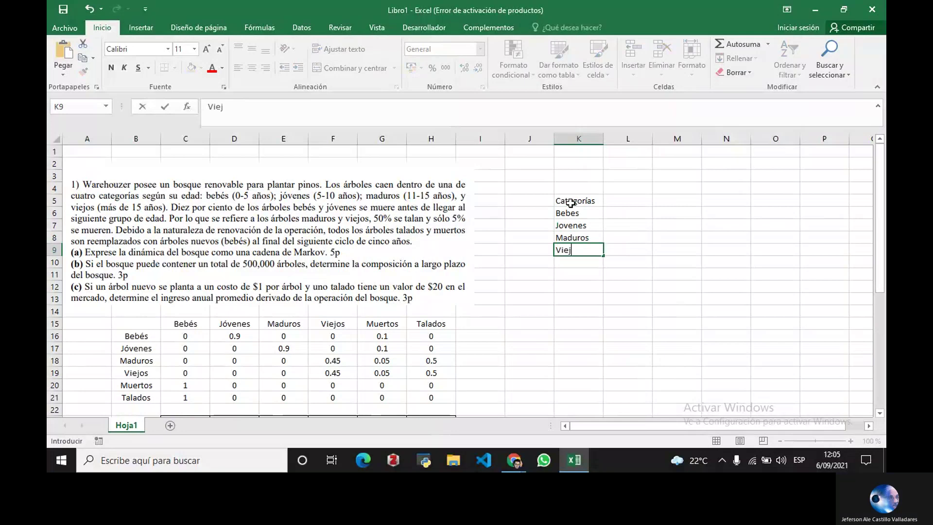
key(Return)
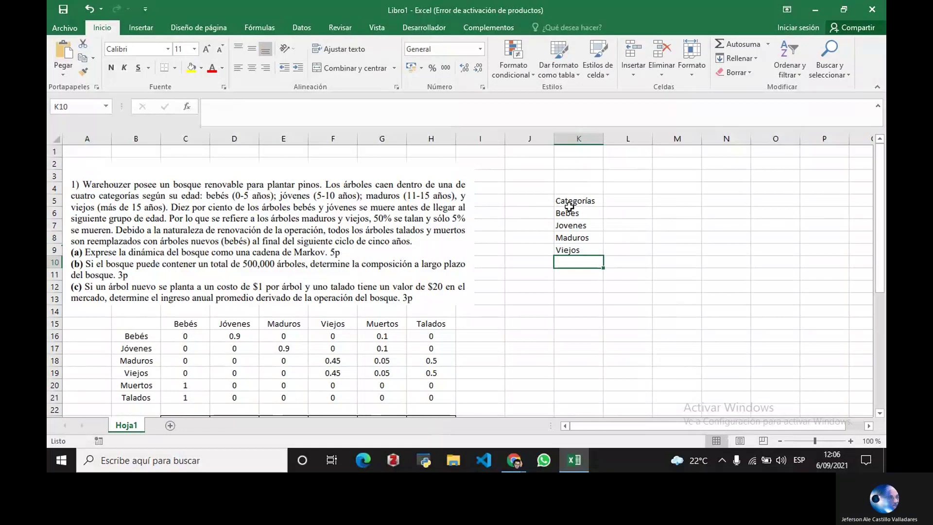
Step: Replace the list heading in cell K5 with Estados
click(566, 200)
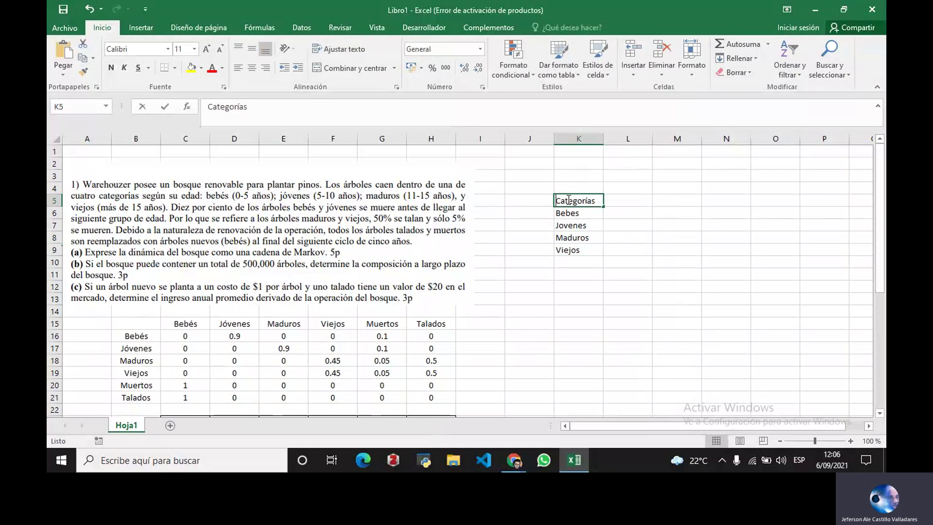
text(Estados)
key(Return)
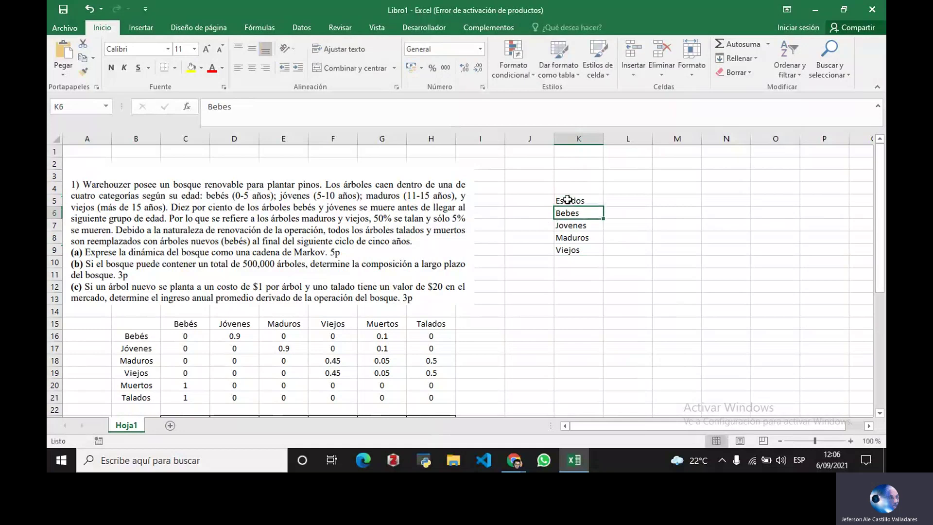
Step: Add Muertos and Talados to the end of the state list in cells K10 and K11
click(572, 261)
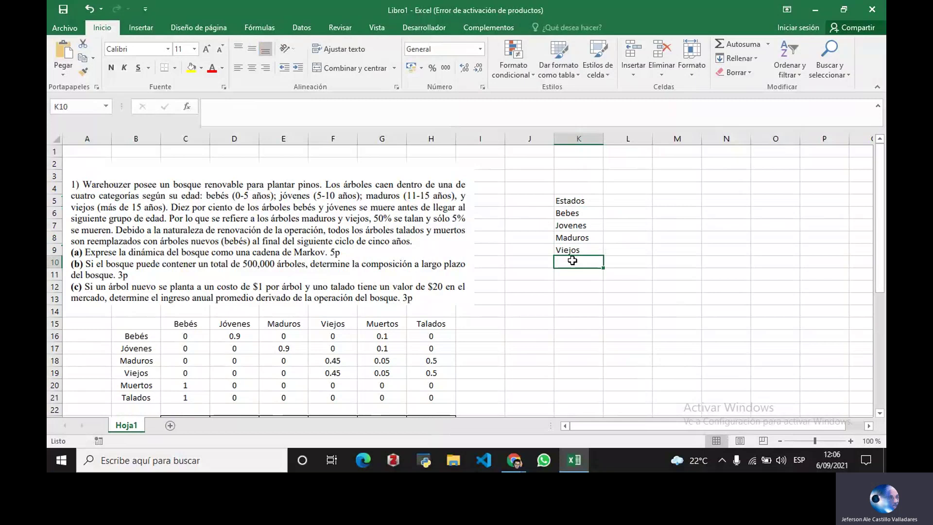
text(Muertos)
key(Return)
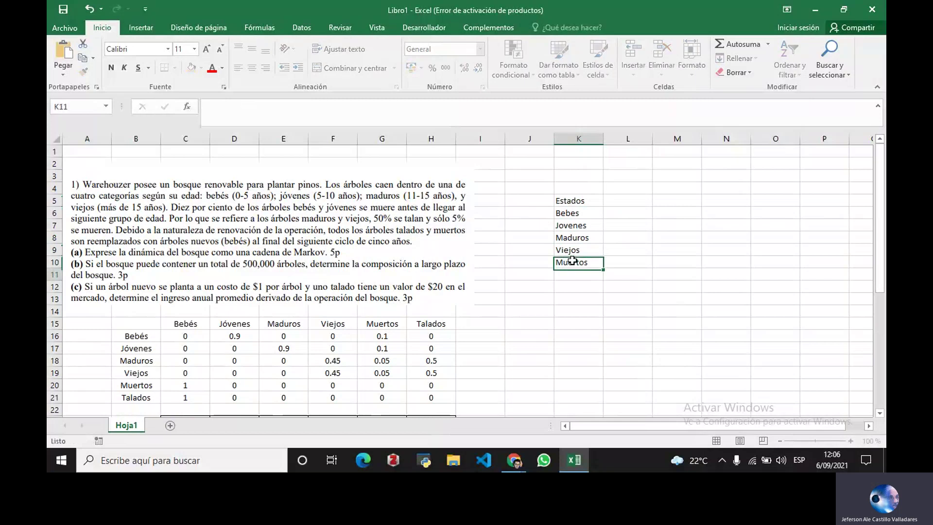
text(Talados)
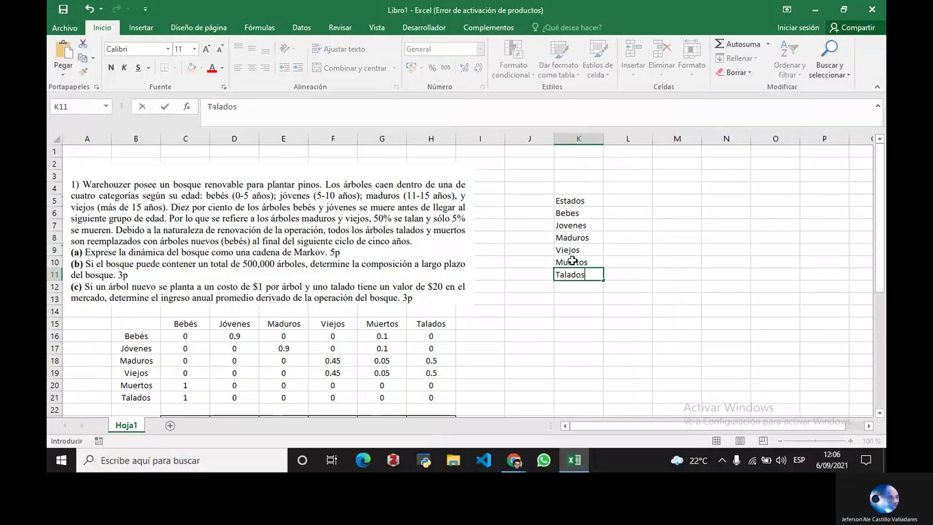
key(Return)
Step: Apply all borders to the state list in K6:K11
drag(564, 214, 610, 287)
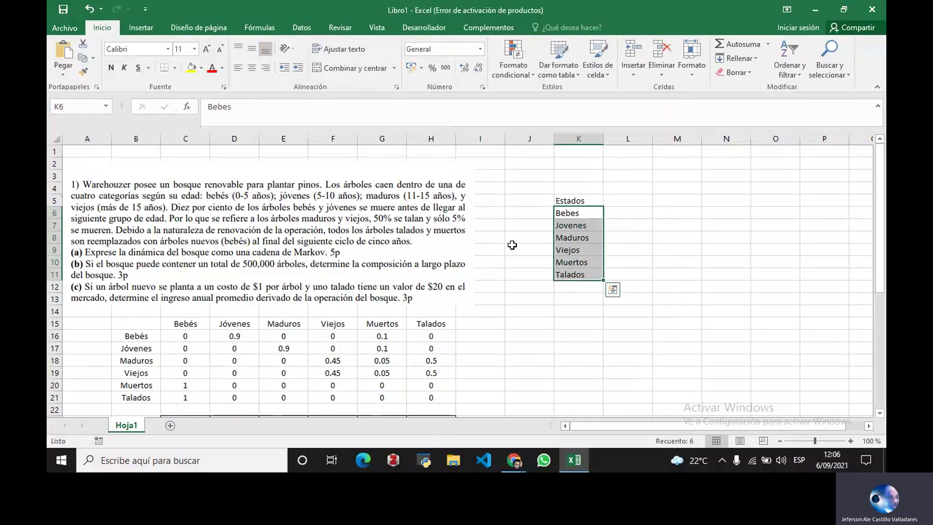
click(176, 68)
click(181, 172)
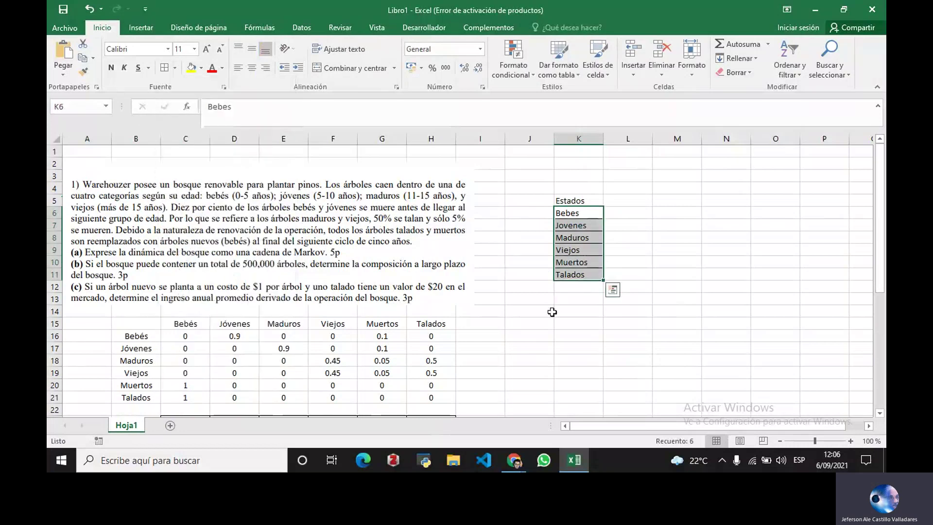
click(547, 312)
Step: Apply all borders to the transition matrix cells C16:H21 and clear their values
scroll(544, 298, down, 1)
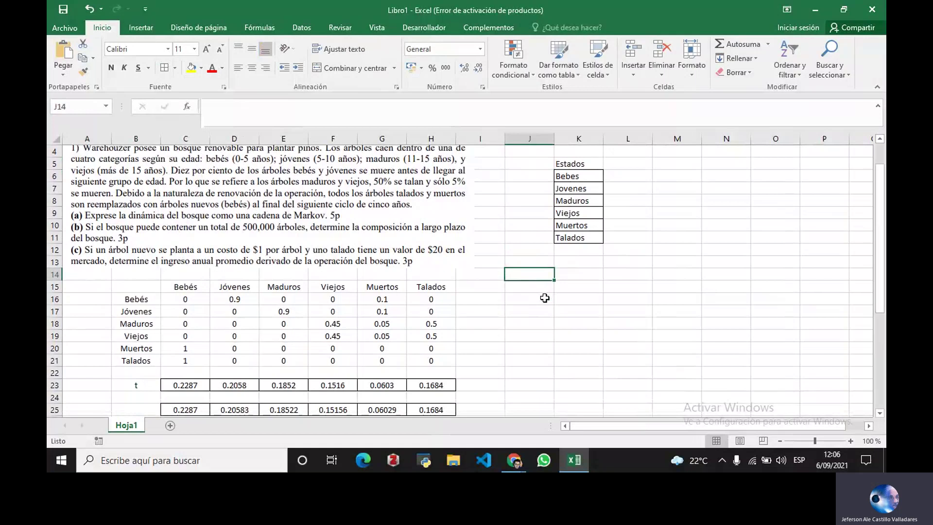
scroll(544, 298, up, 1)
scroll(543, 297, down, 2)
scroll(541, 297, up, 1)
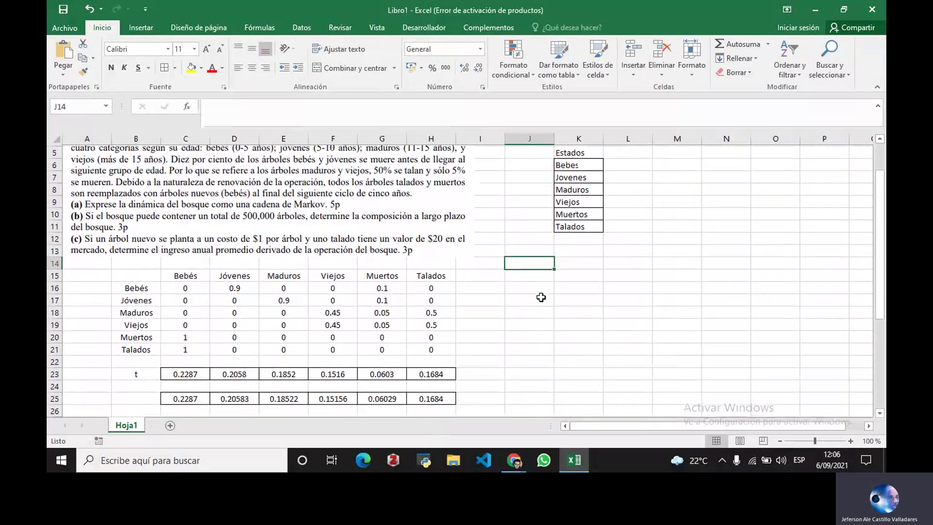
scroll(541, 297, up, 1)
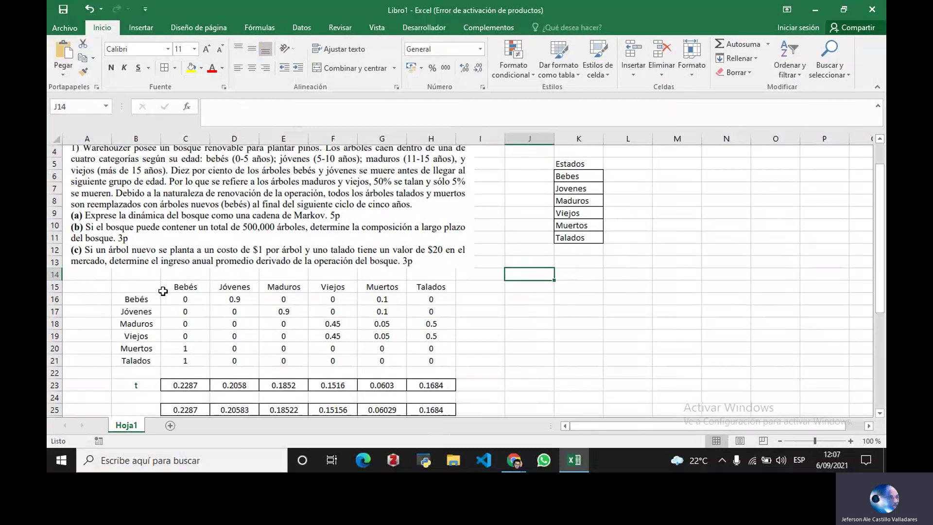
drag(174, 299, 440, 361)
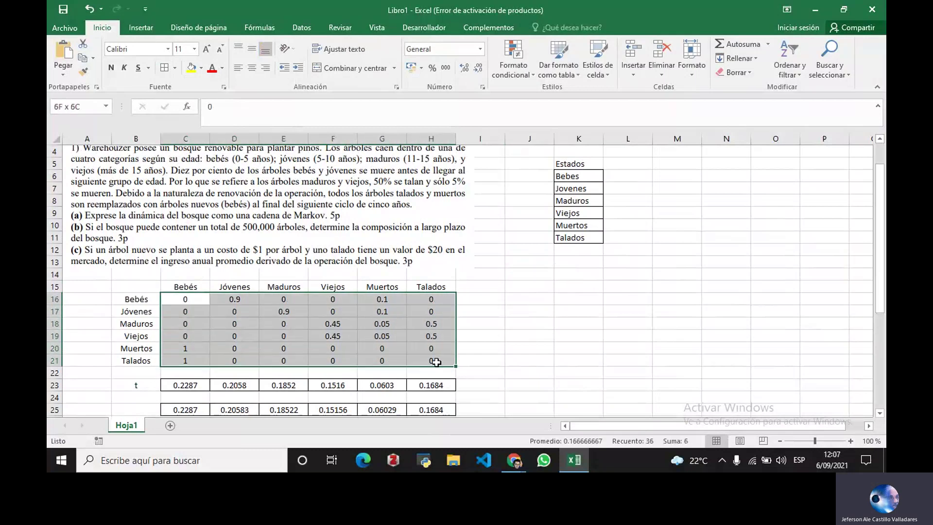
click(164, 68)
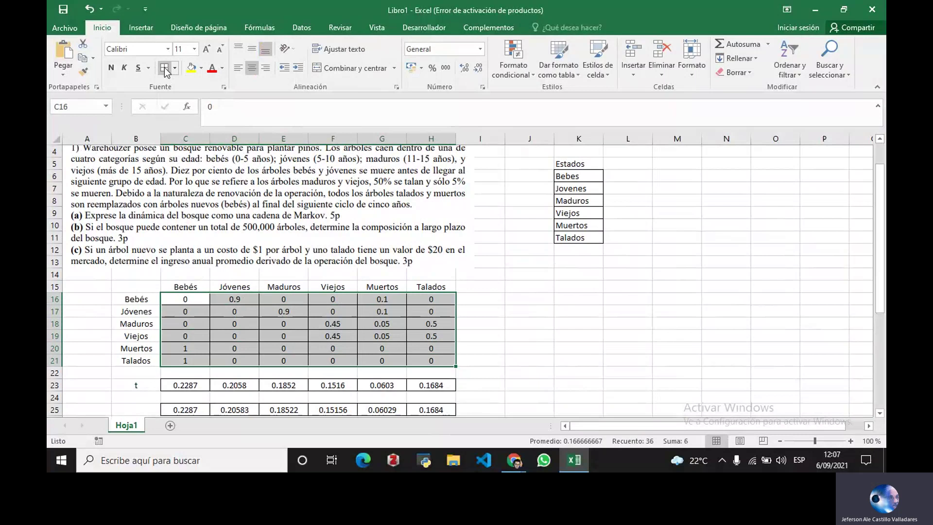
key(Delete)
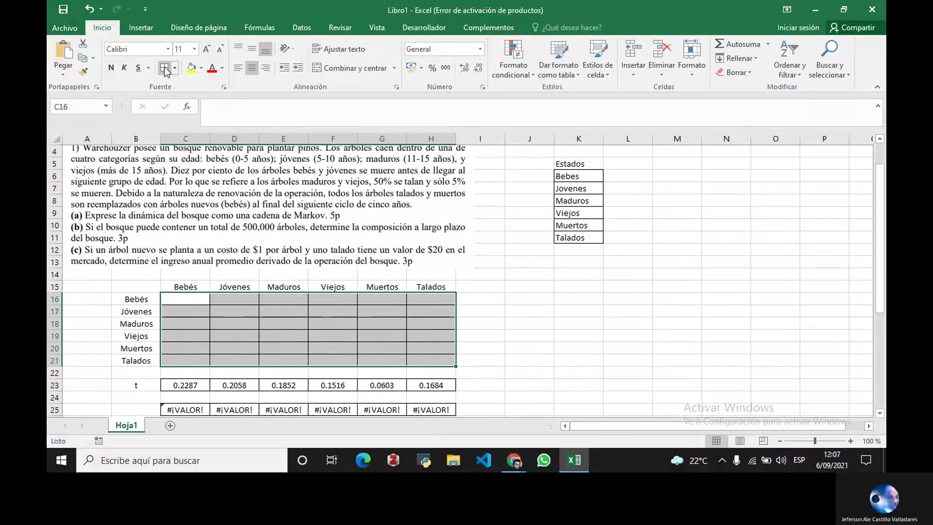
Step: Enter 0.1 in the Muertos column for the Bebés and Jóvenes rows (G16 and G17)
click(189, 296)
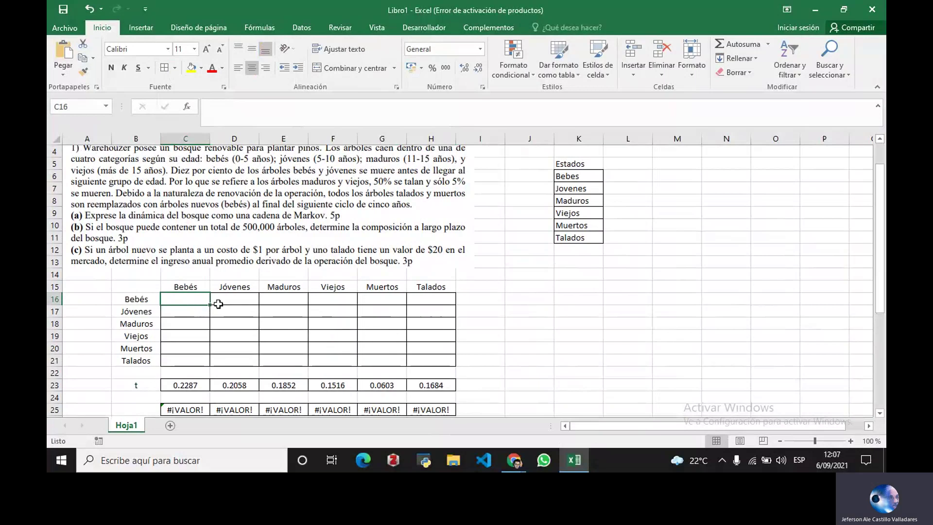
click(370, 301)
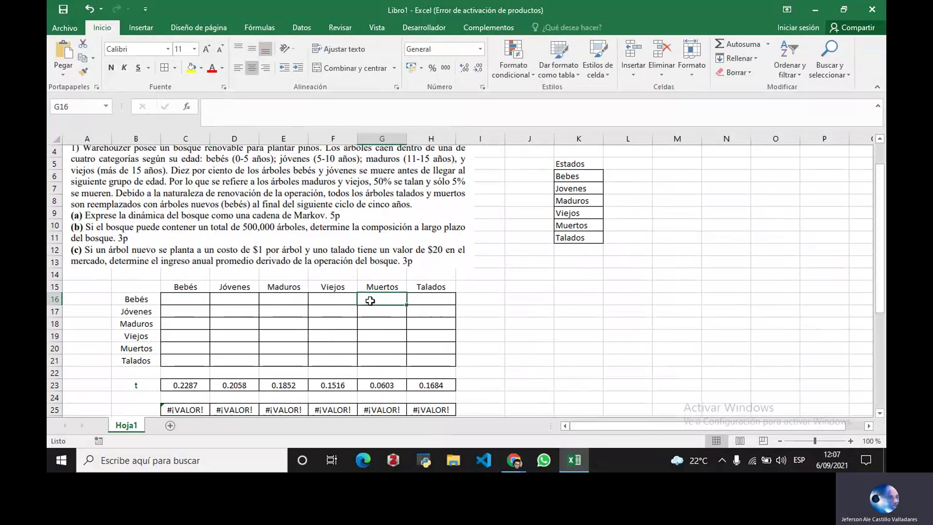
text(0)
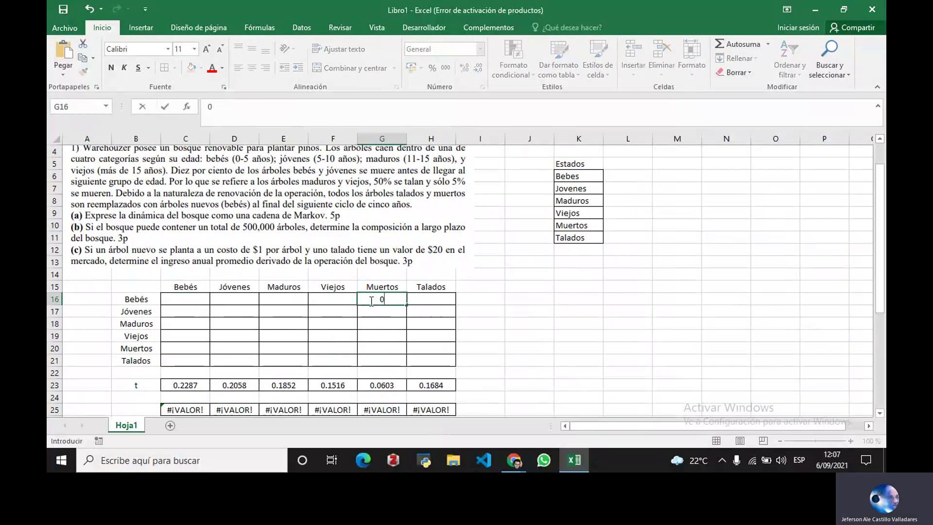
text(.1)
key(Return)
text(0.1)
key(Return)
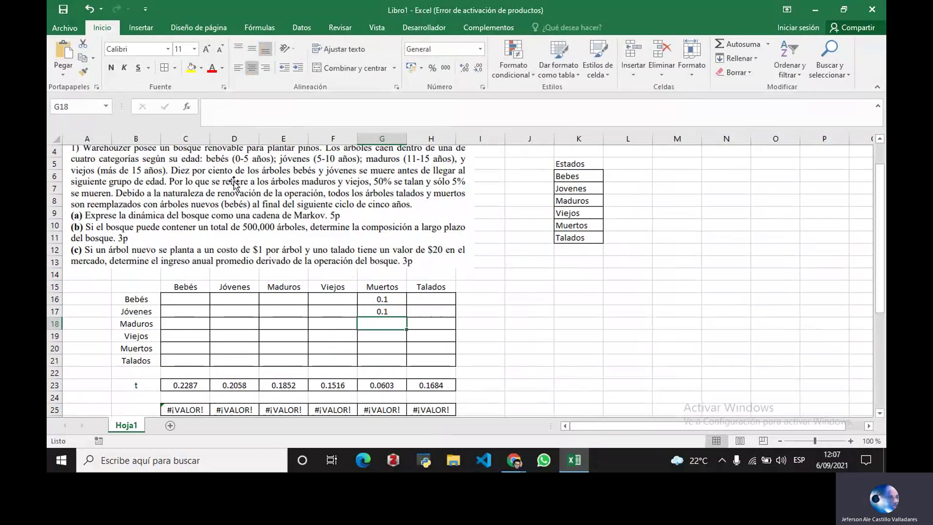
Step: Enter 0.9 for the Bebés to Jóvenes transition in D16 and for Jóvenes to Maduros in E17
click(230, 300)
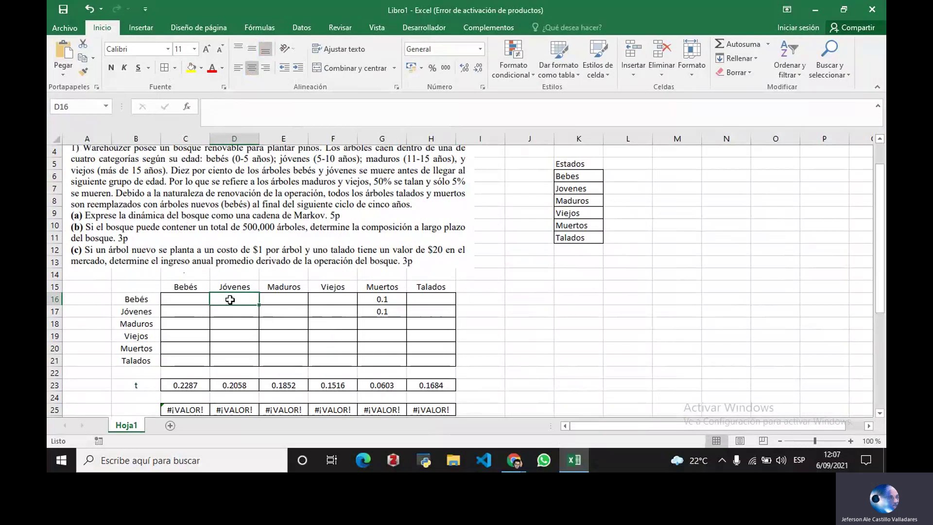
text(0.9)
key(Return)
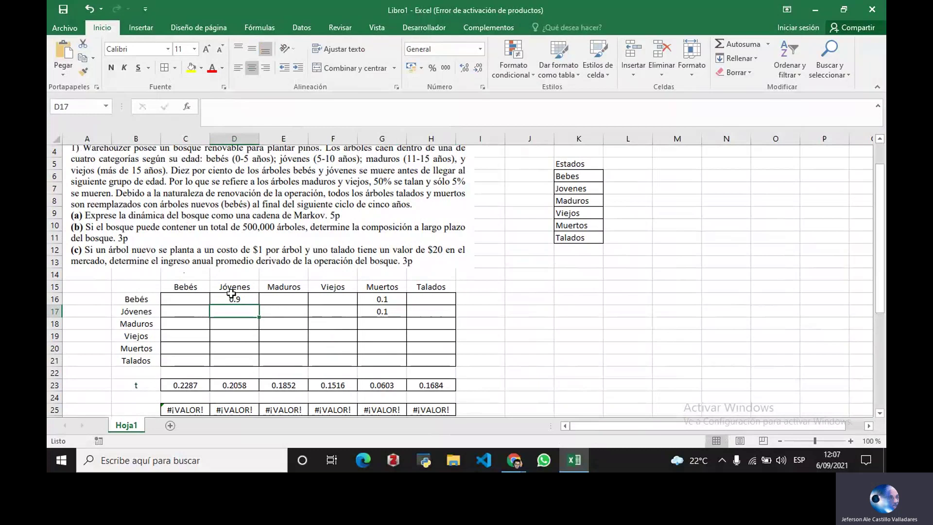
click(275, 312)
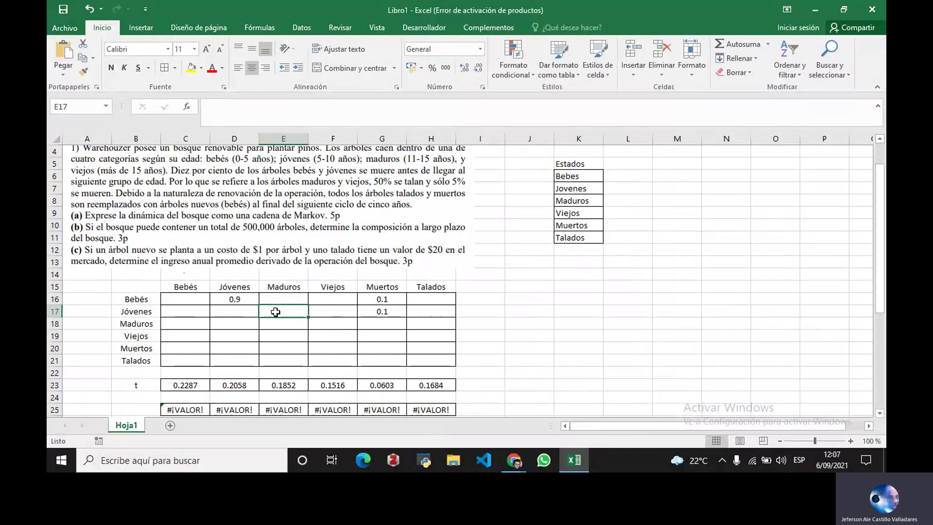
text(0.9)
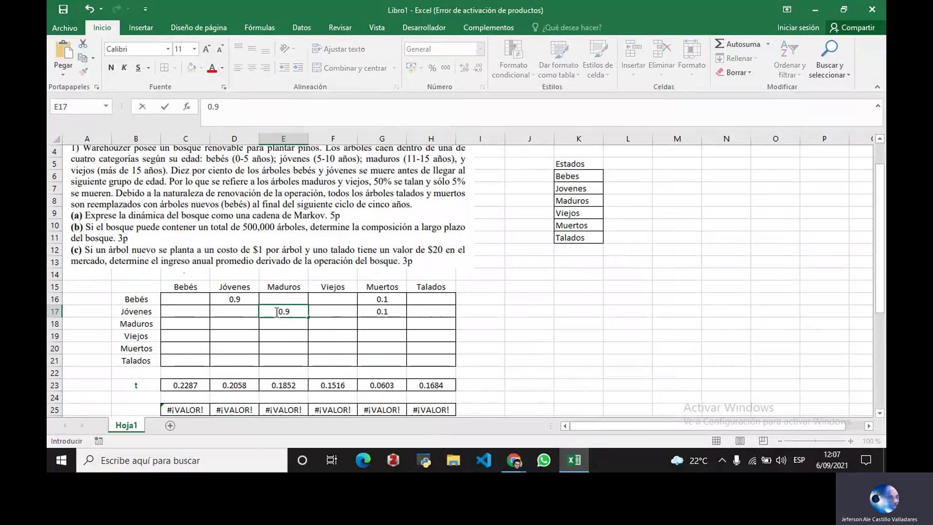
key(Return)
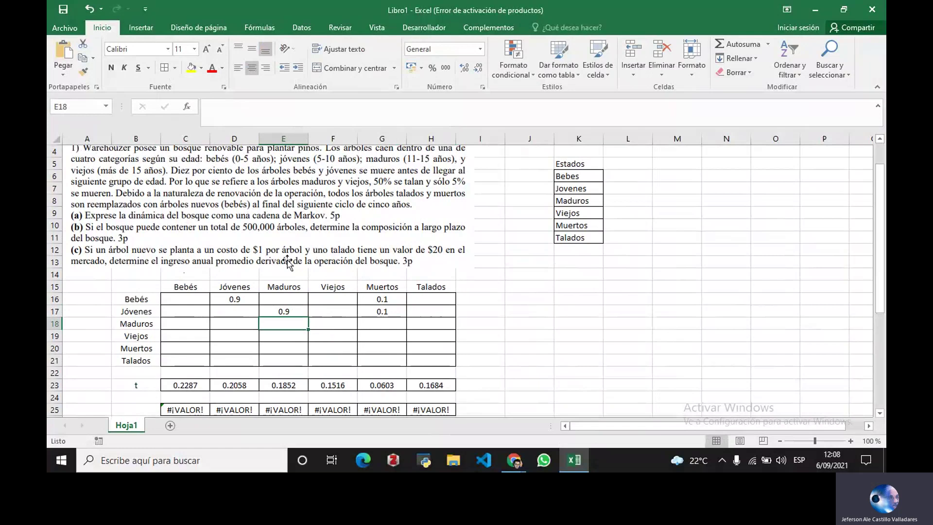
Step: Enter 0.5 in the Talados column for the Maduros and Viejos rows (H18 and H19)
click(424, 326)
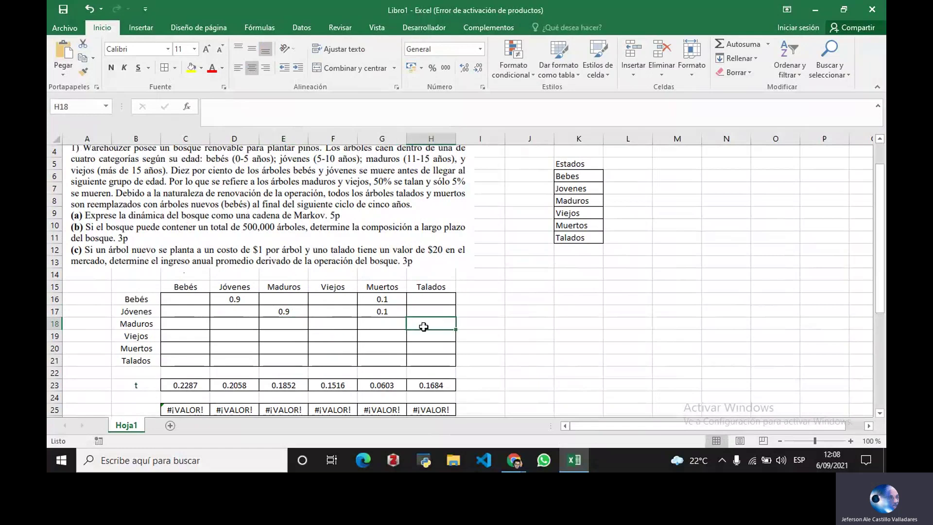
text(0)
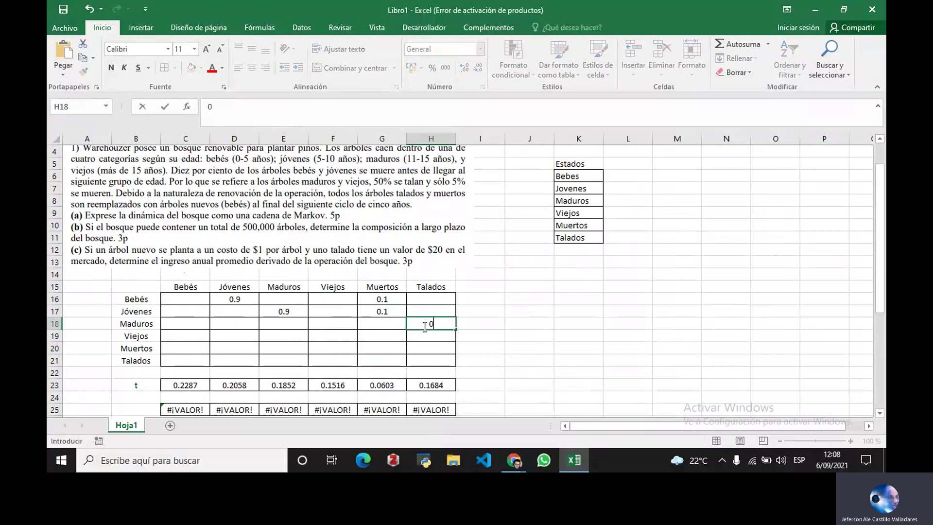
text(0.5)
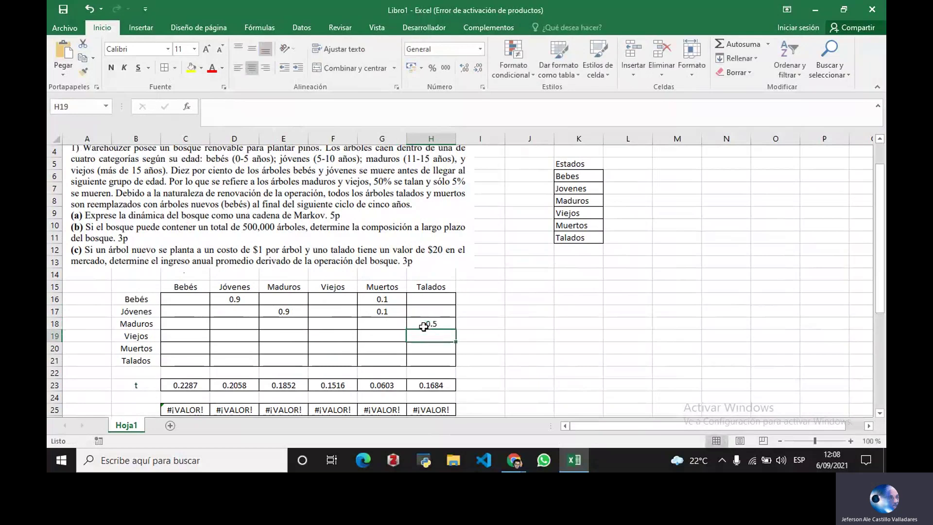
key(Return)
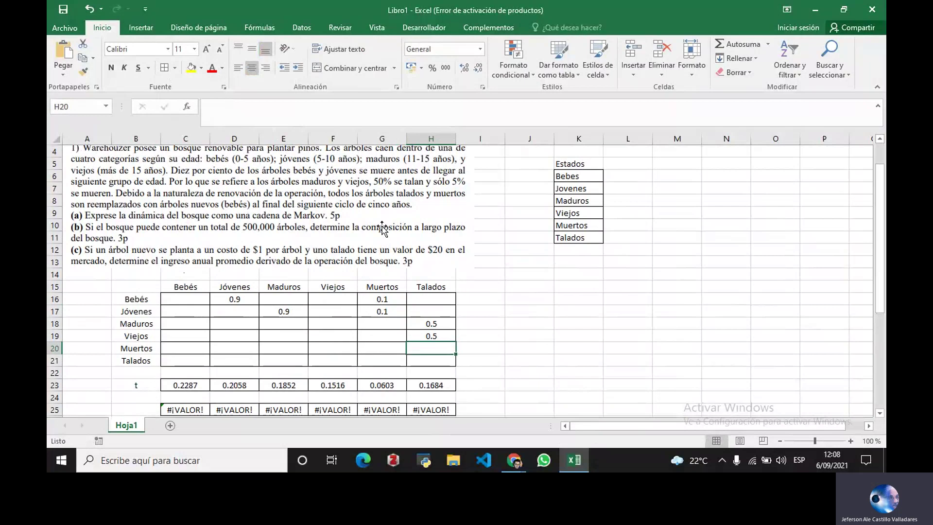
Step: Enter 0.05 in the Muertos column for the Maduros and Viejos rows (G18 and G19)
click(393, 326)
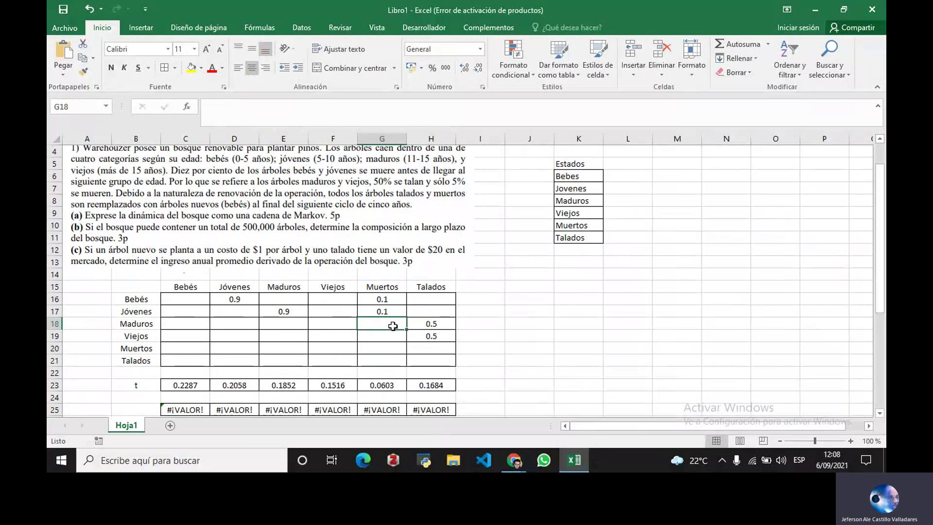
text(0.0)
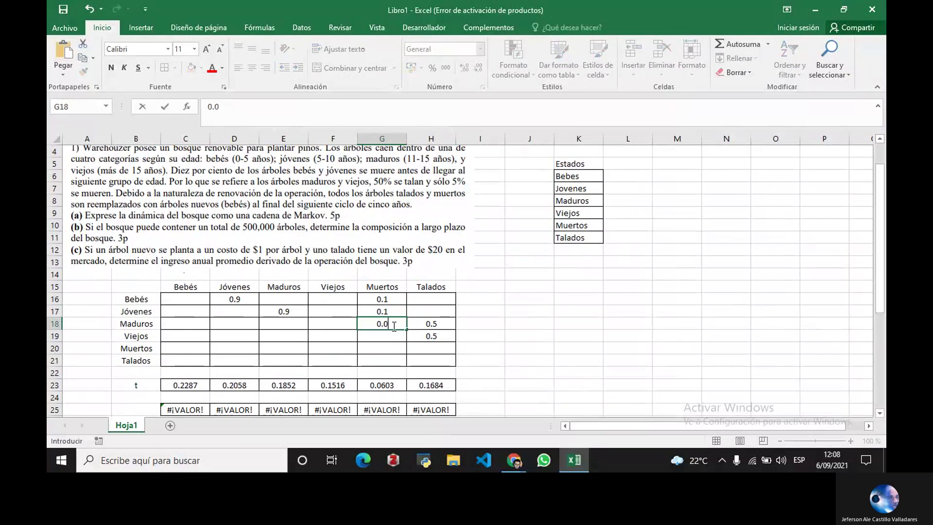
text(5)
key(Return)
text(0.05)
key(Return)
Step: Sum the Bebés row in I16 with =SUMA(C16:H16) and fill the formula down to I21 for every matrix row
click(475, 298)
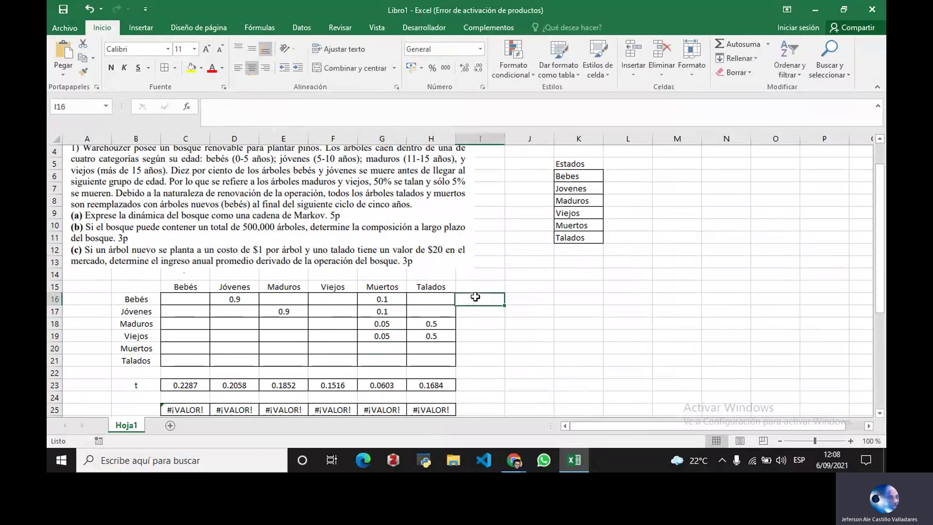
click(740, 45)
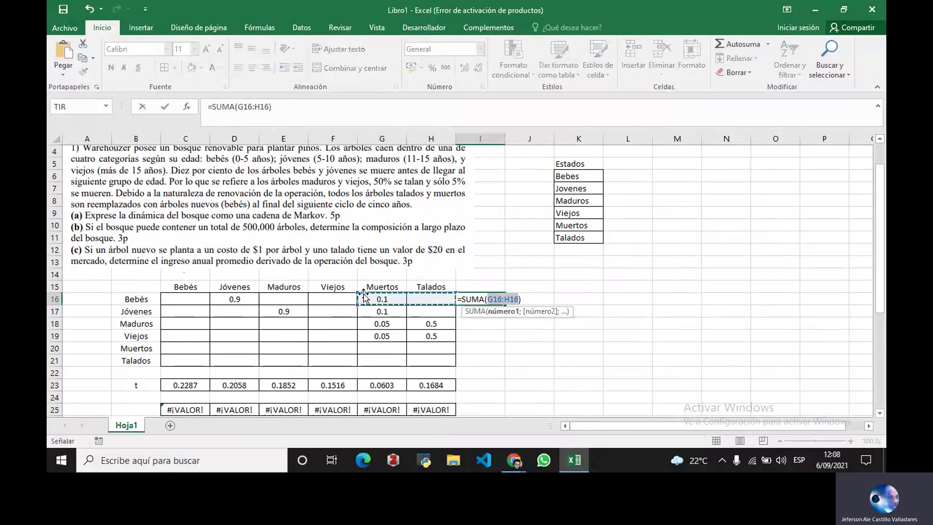
drag(364, 294, 171, 299)
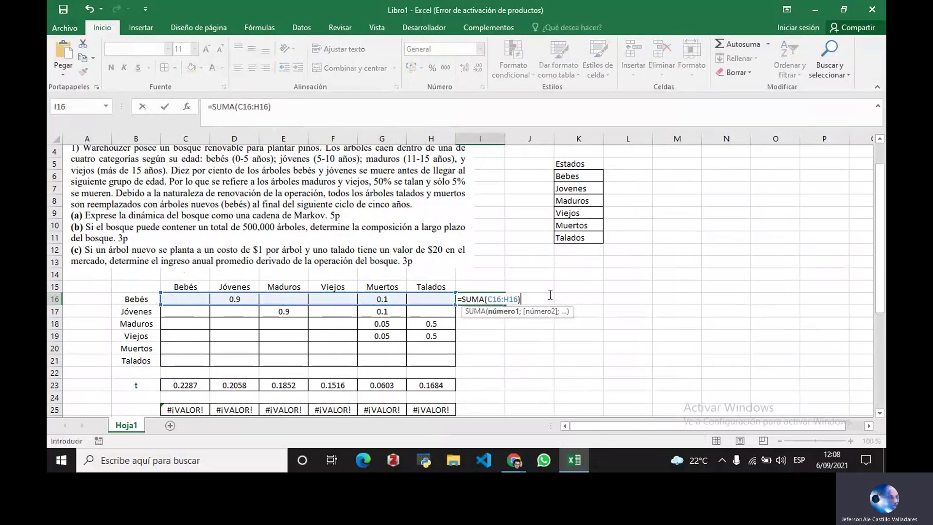
key(Return)
click(496, 300)
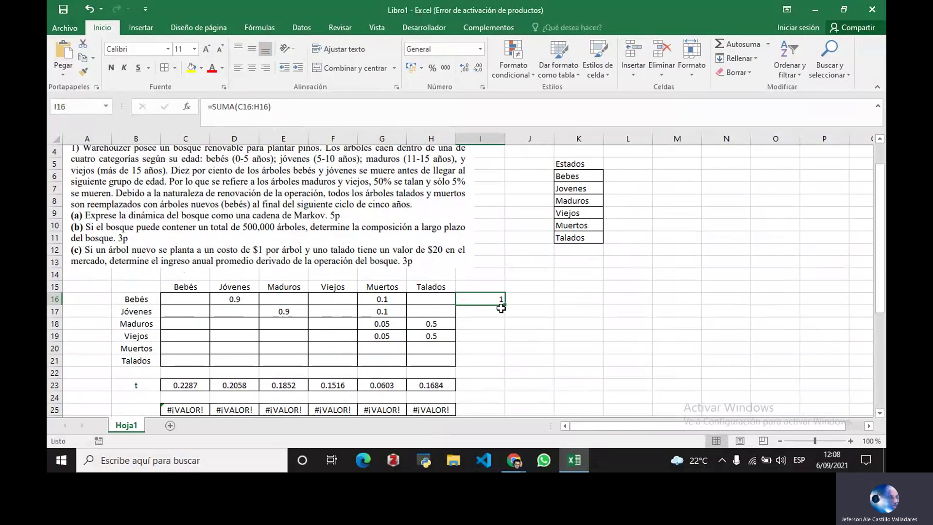
drag(504, 303, 505, 365)
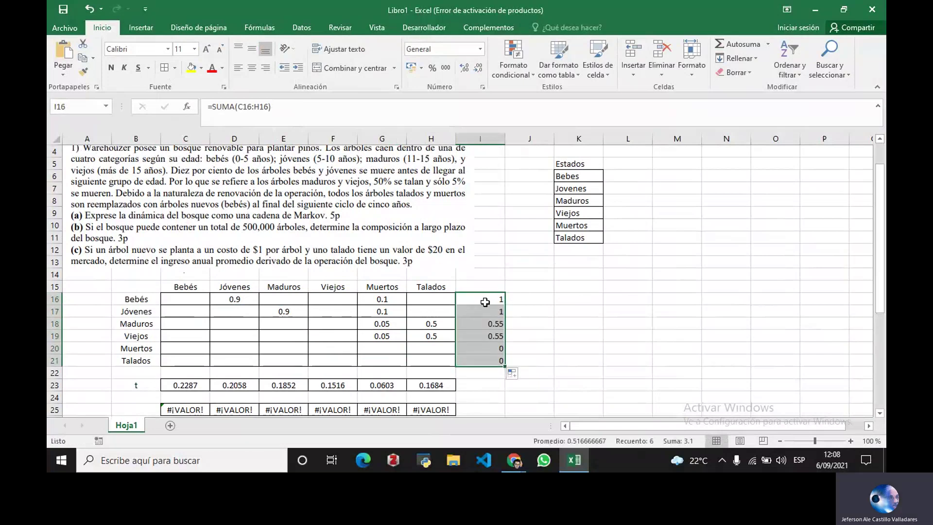
drag(482, 299, 471, 303)
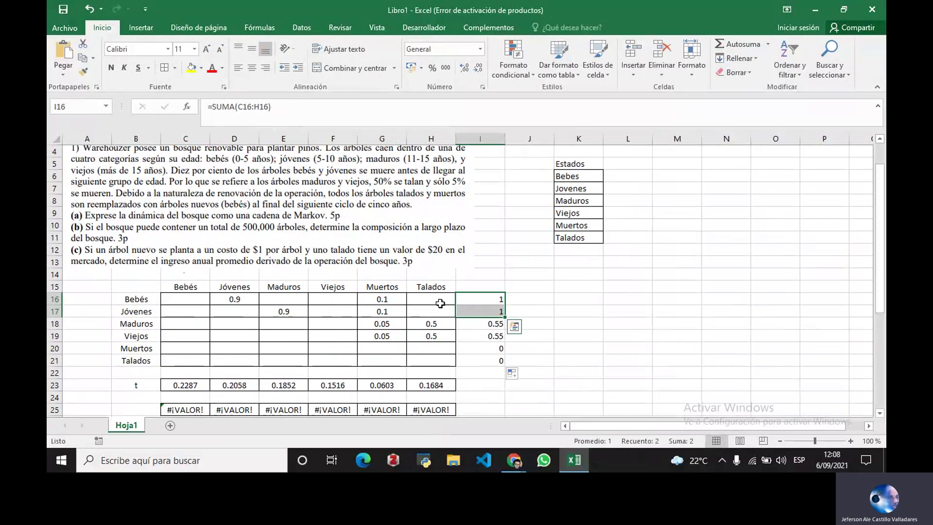
Step: Enter 0.45 in the Viejos column for the Maduros and Viejos rows (F18 and F19)
drag(384, 323, 413, 322)
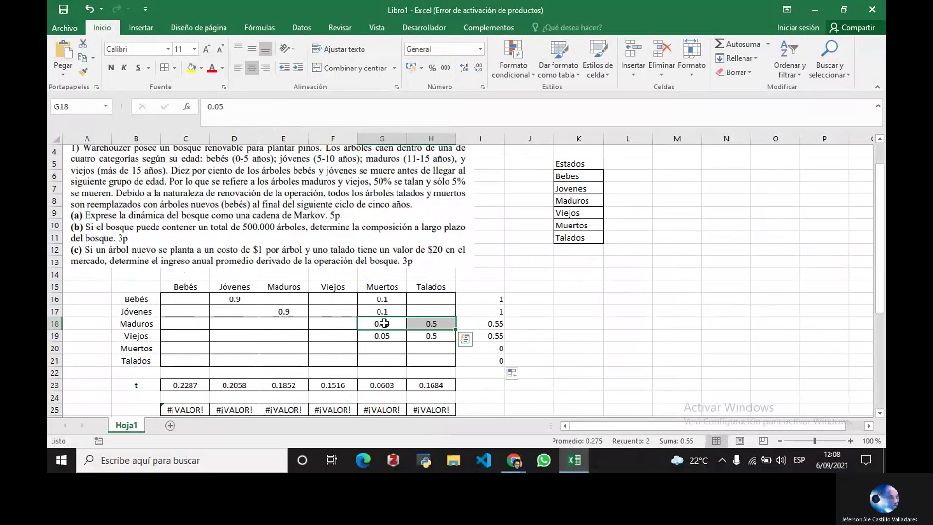
click(149, 324)
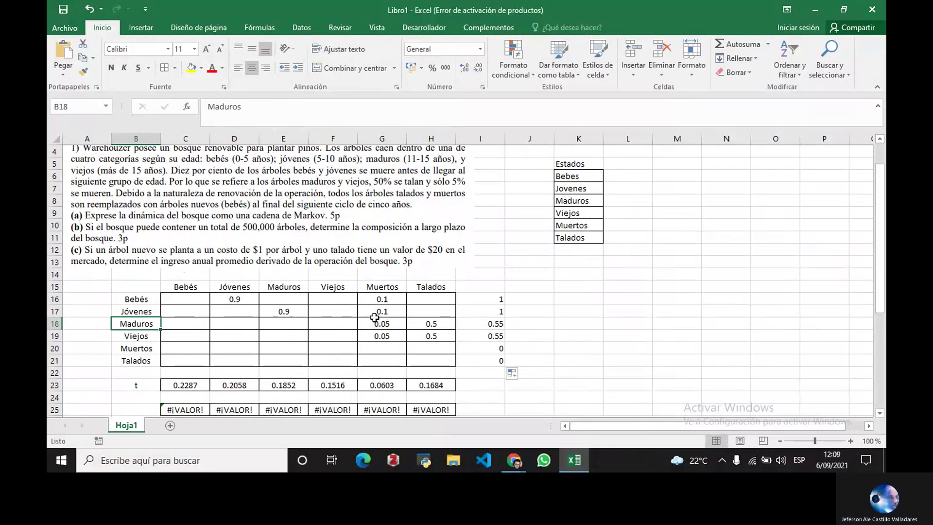
click(345, 326)
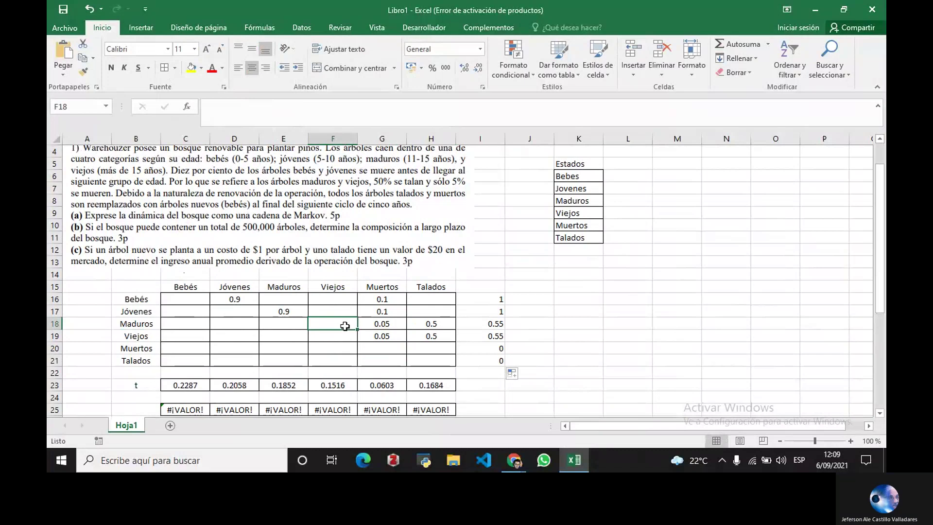
text(0.45)
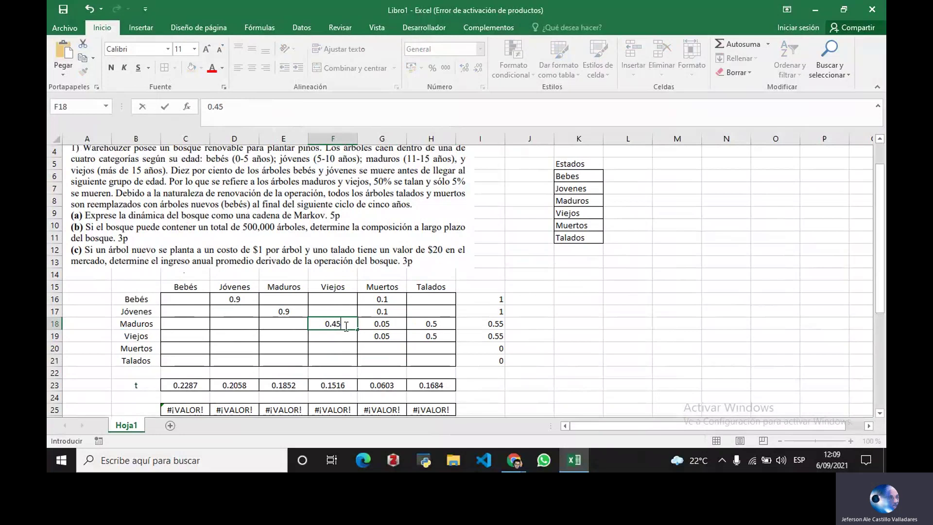
key(Return)
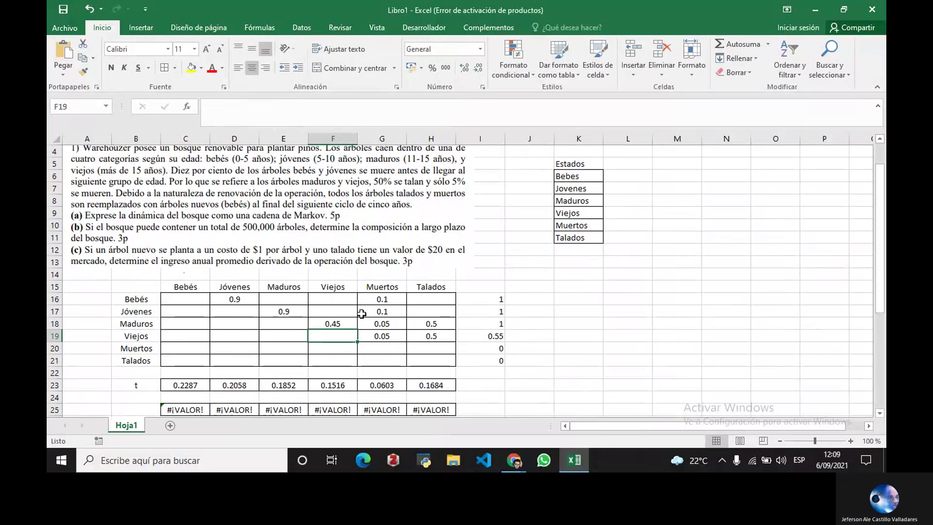
click(383, 336)
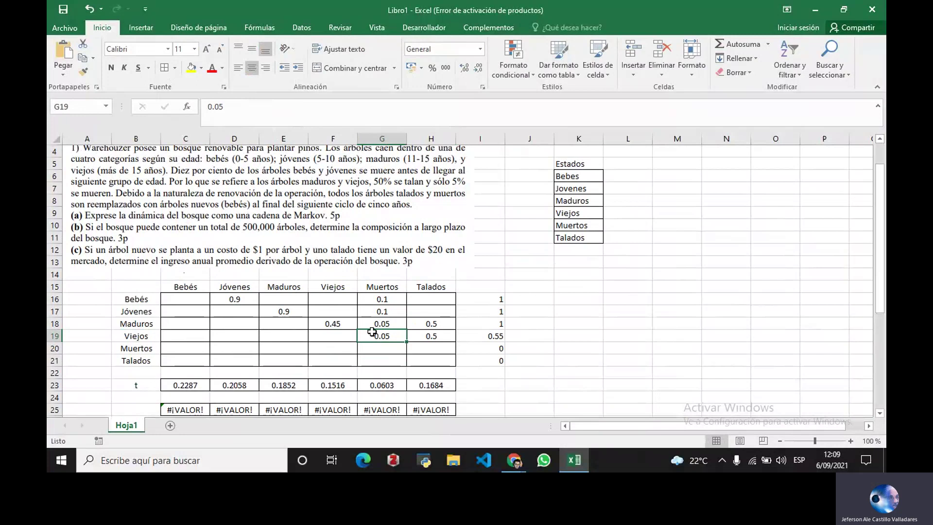
click(348, 334)
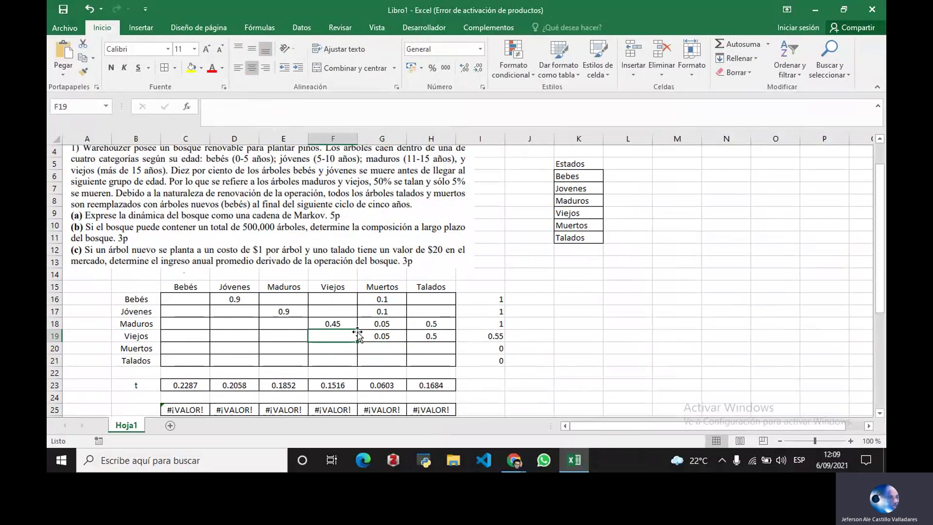
text(0.45)
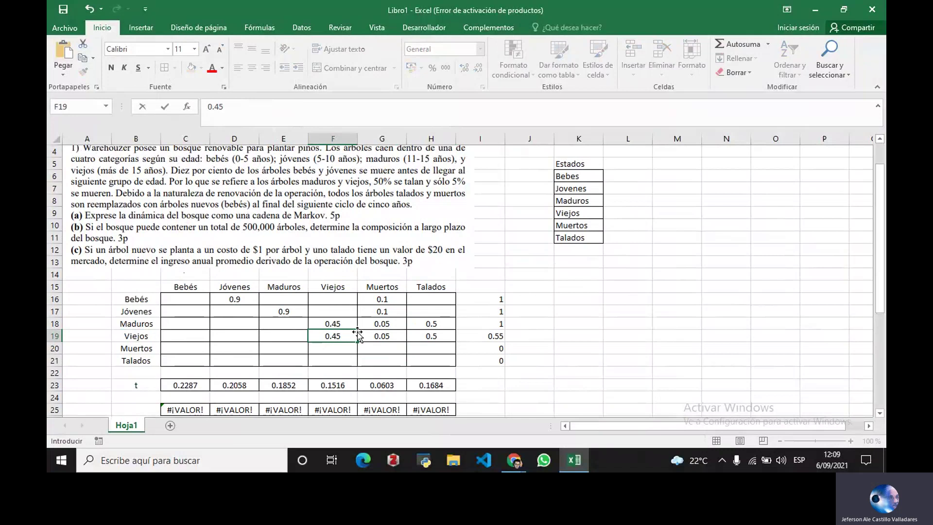
key(Return)
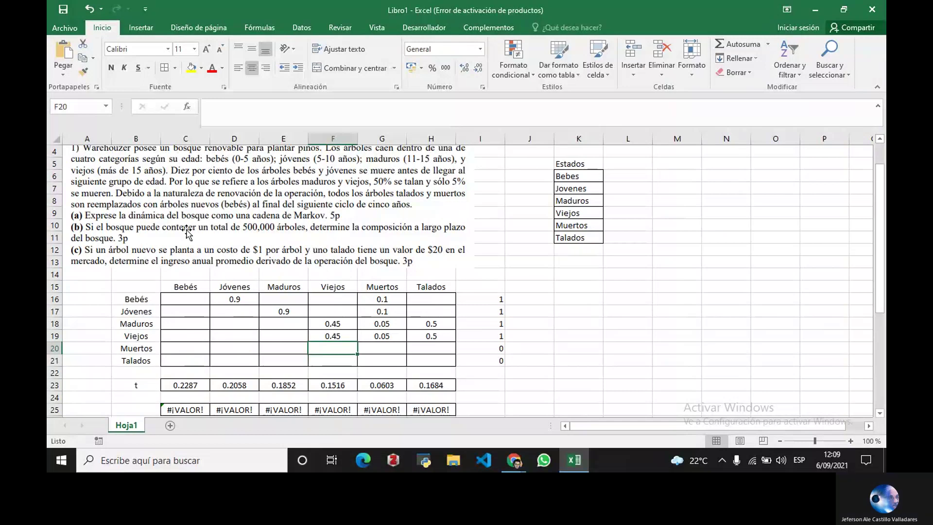
Step: Enter 1 in the Bebés column for the Muertos and Talados rows (C20 and C21)
drag(177, 347, 175, 359)
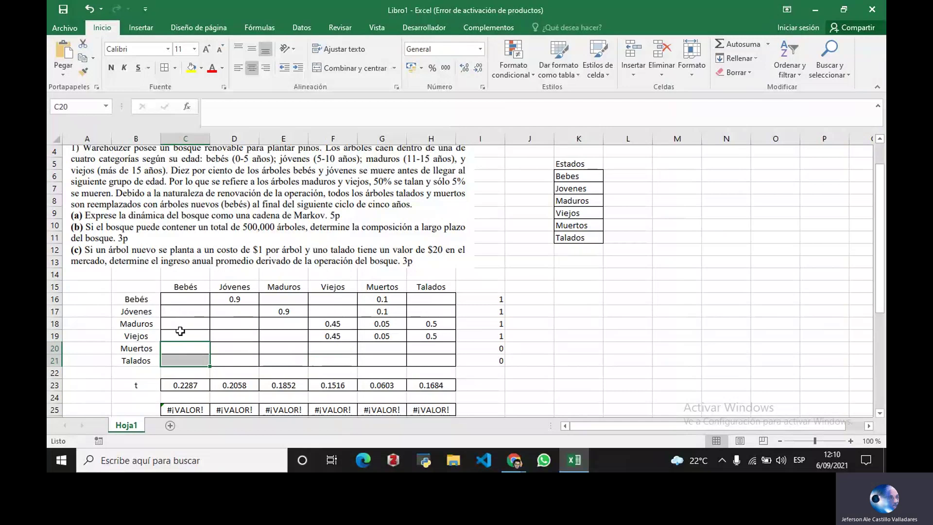
click(184, 350)
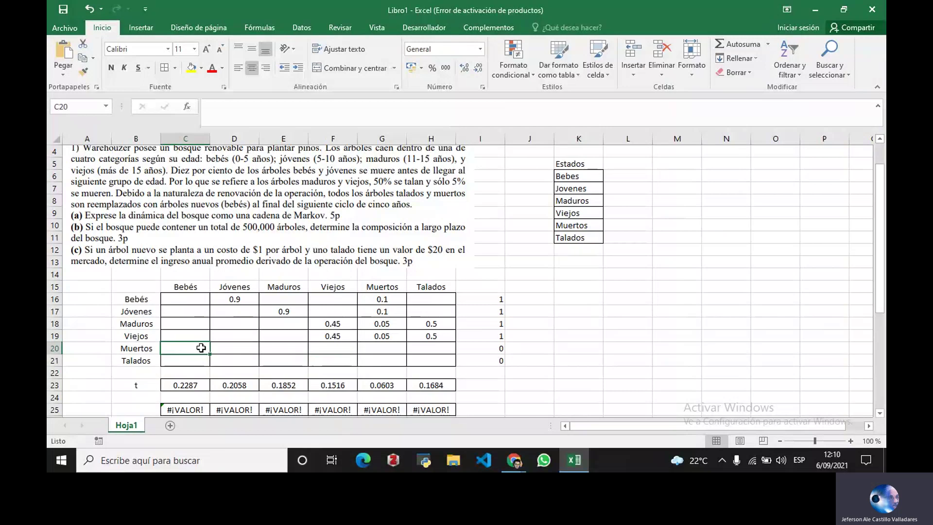
text(1)
key(Return)
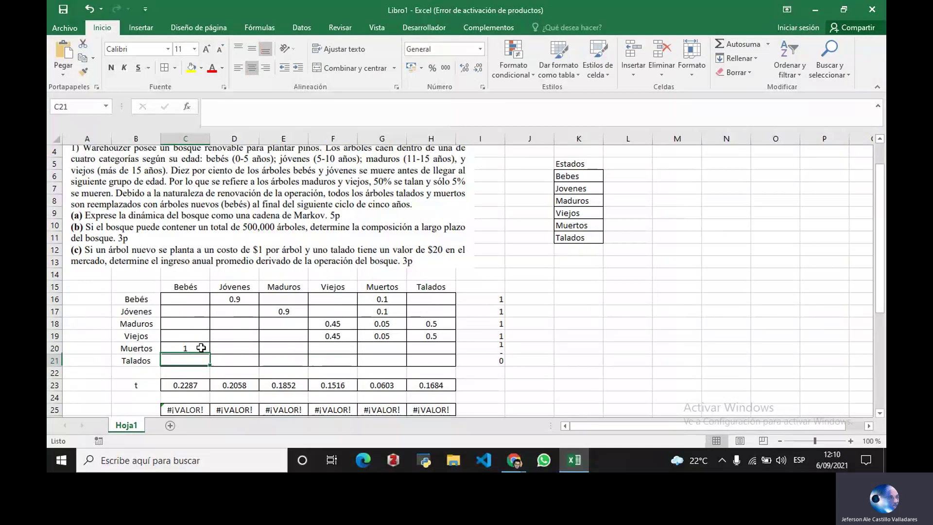
text(1)
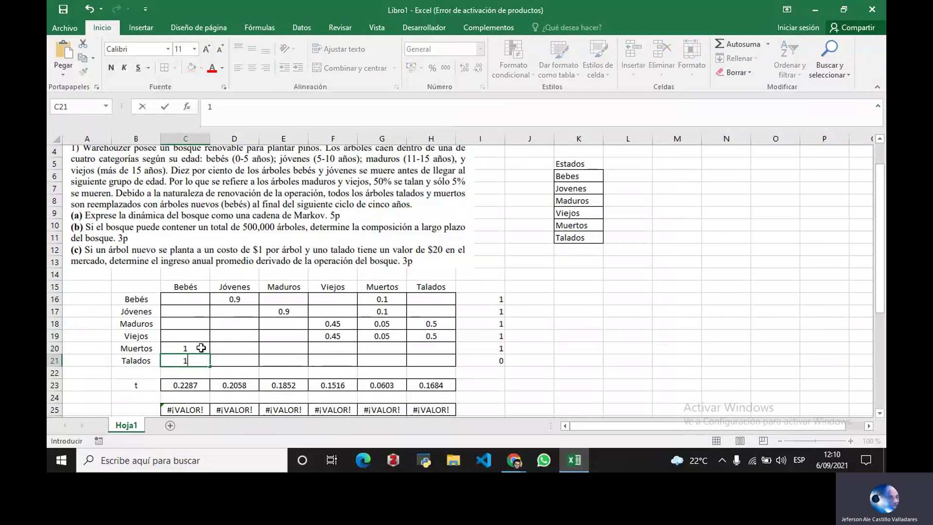
key(Tab)
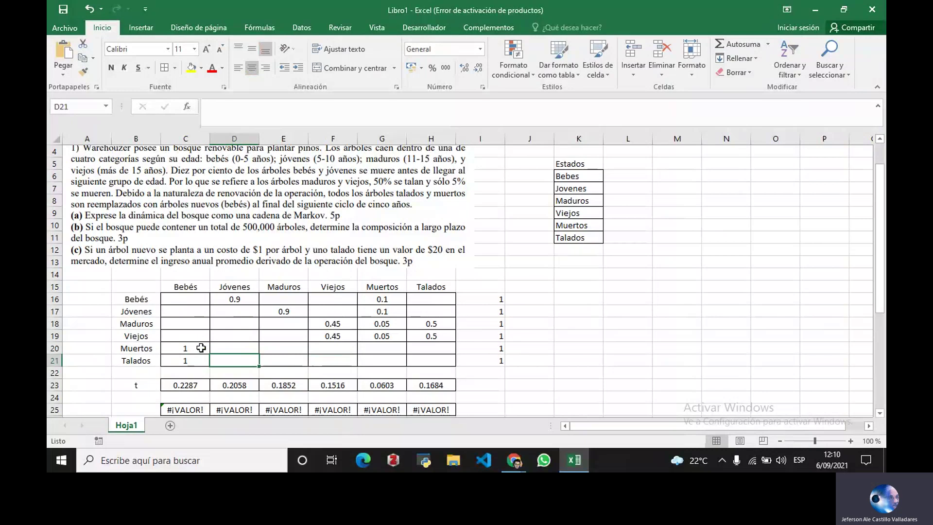
Step: Fill the empty cells of the Bebés column, C16 to C19, with 0
scroll(201, 347, down, 1)
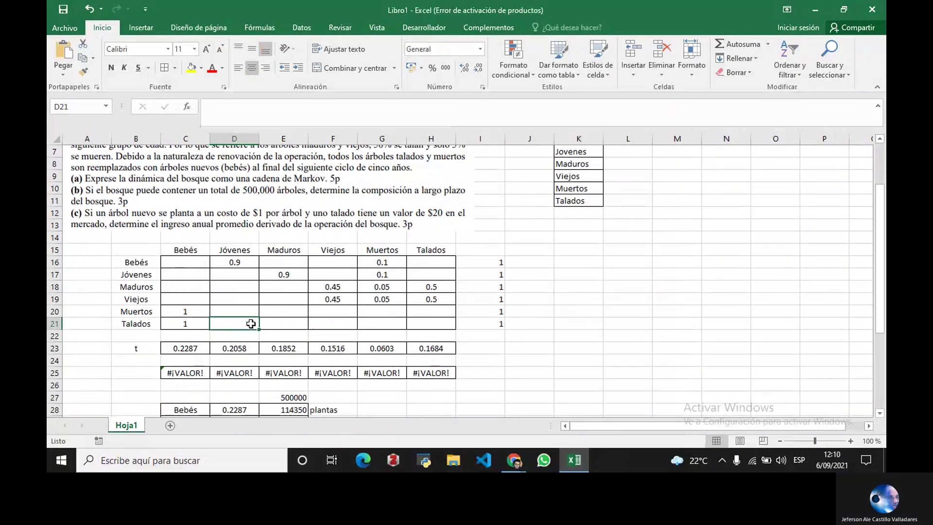
click(178, 261)
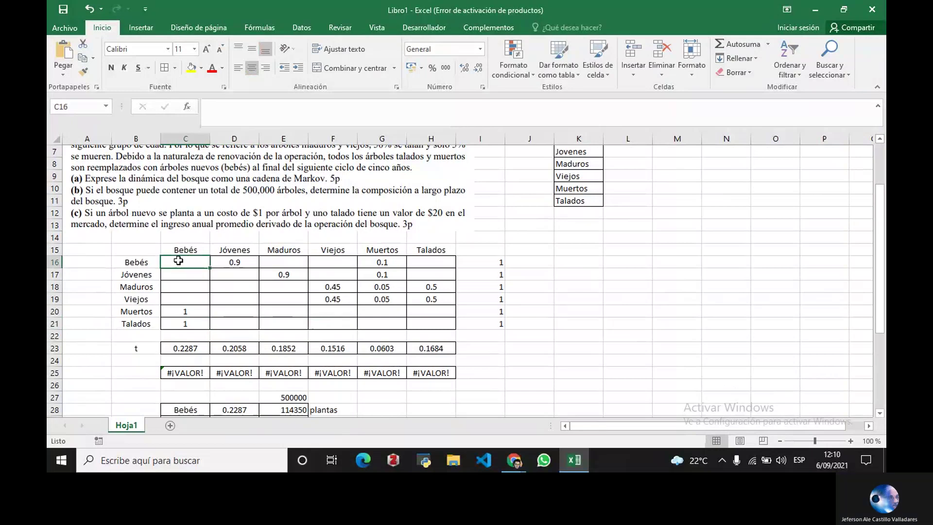
text(0)
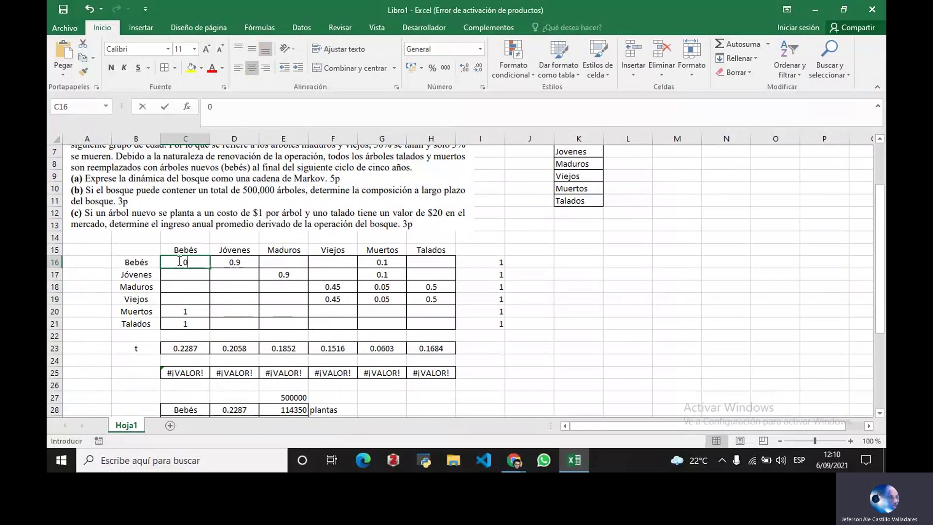
key(Return)
text(0)
key(Return)
text(0)
key(Return)
text(0)
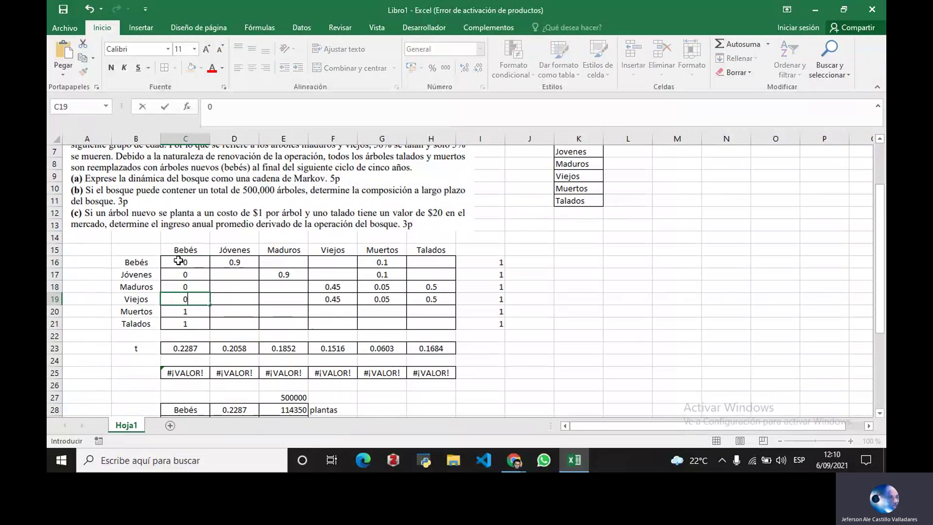
key(Right)
Step: Fill the empty cells of the Jóvenes column, D17 to D21, with 0
key(Up)
key(Up)
text(0)
key(Return)
text(0)
key(Return)
text(0)
key(Return)
text(0)
key(Return)
text(0)
key(Right)
Step: Enter 0 in the empty cells of the Maduros column, E16 and E18 to E21
text(0)
key(Up)
text(0)
key(Up)
text(0)
key(Up)
text(0)
key(Up)
key(Up)
text(0)
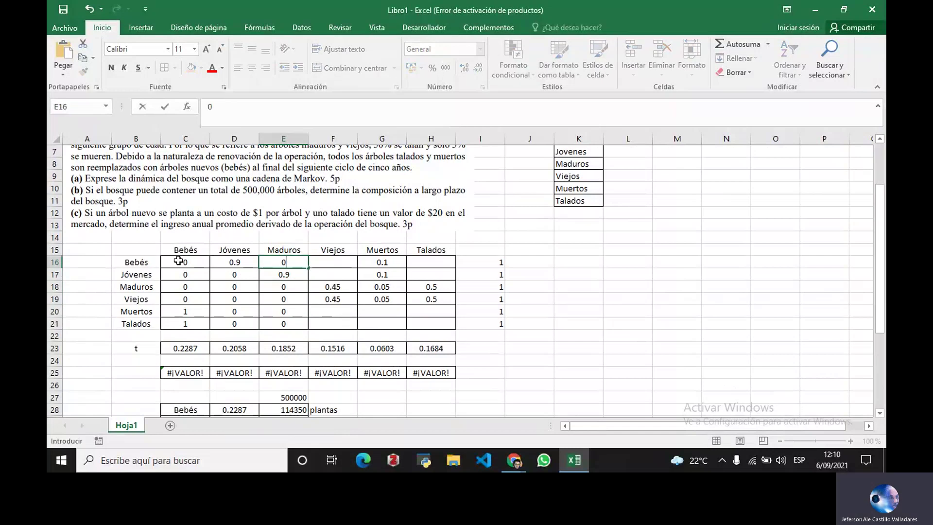
key(Right)
Step: Enter 0 in the empty cells of the Viejos column: F16, F17, F20 and F21
text(0)
key(Down)
text(0)
key(Down)
key(Down)
key(Down)
text(0)
key(Down)
text(0)
key(Right)
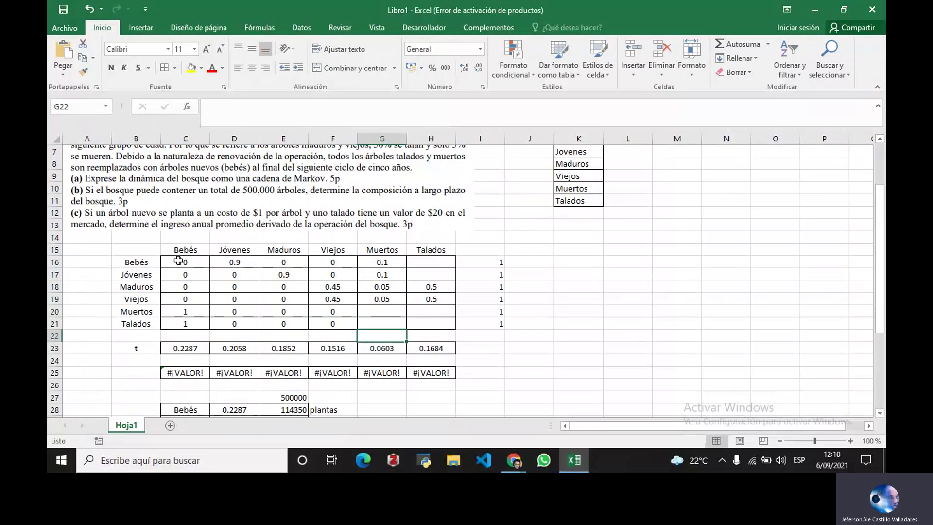
Step: Enter 0 in the Muertos column for the Muertos and Talados rows (G20 and G21)
text(0)
key(Up)
text(0)
key(Up)
key(Up)
key(Up)
key(Up)
key(Right)
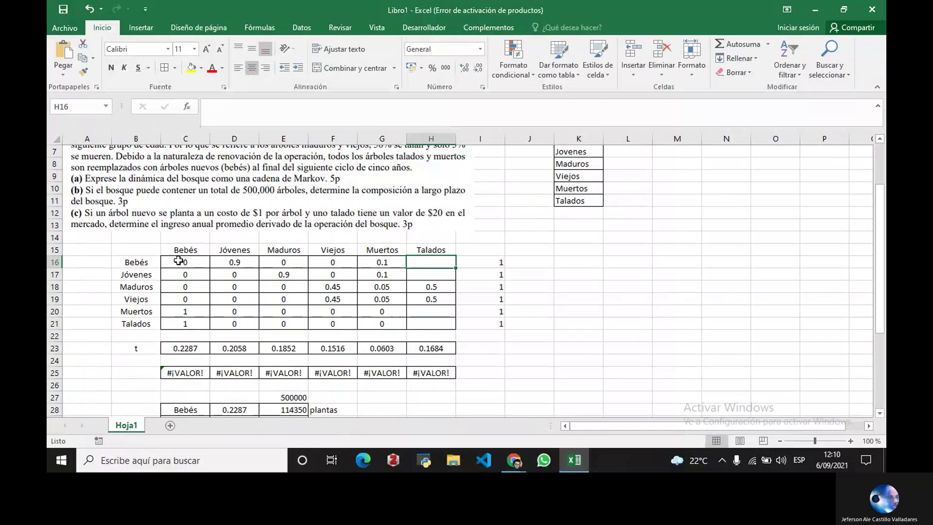
Step: Enter 0 in the empty cells of the Talados column: H16, H17, H20 and H21
text(0)
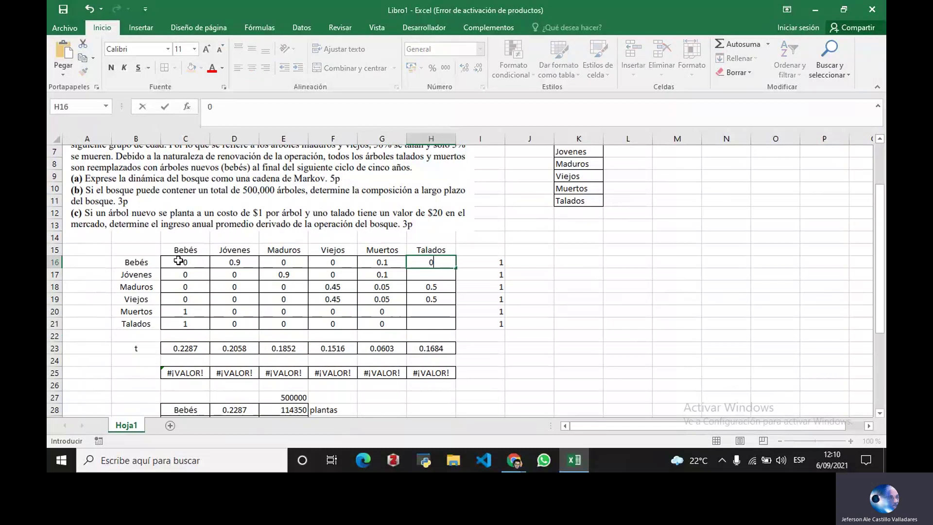
key(Return)
text(0)
key(Down)
key(Down)
key(Down)
text(0)
key(ctrl+Return)
key(Down)
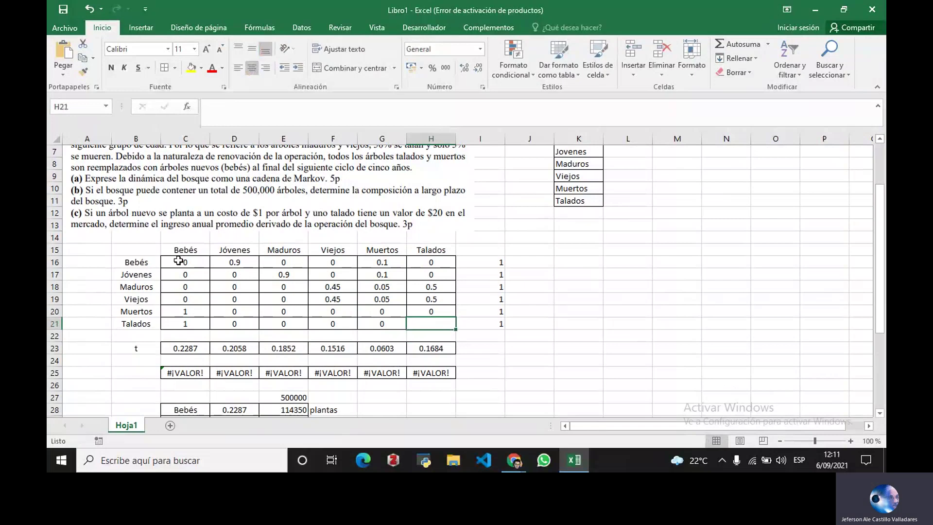
text(0)
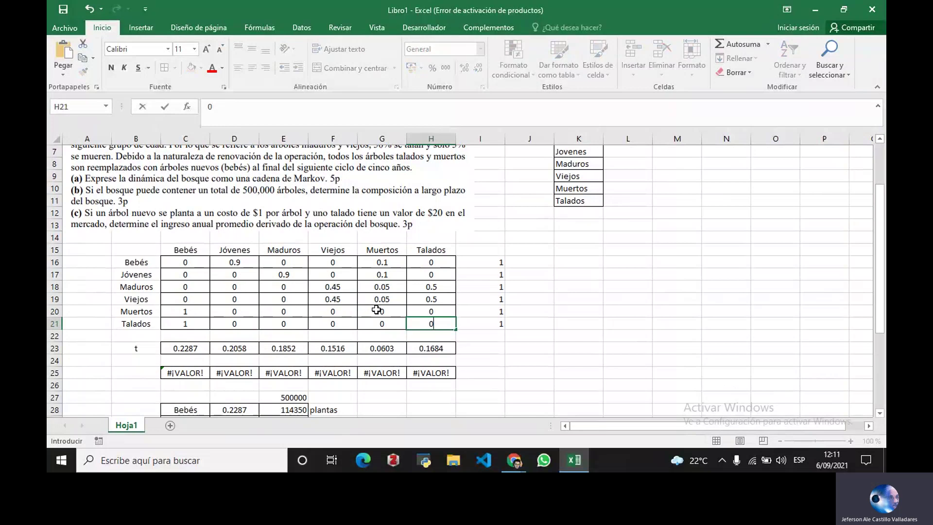
click(377, 310)
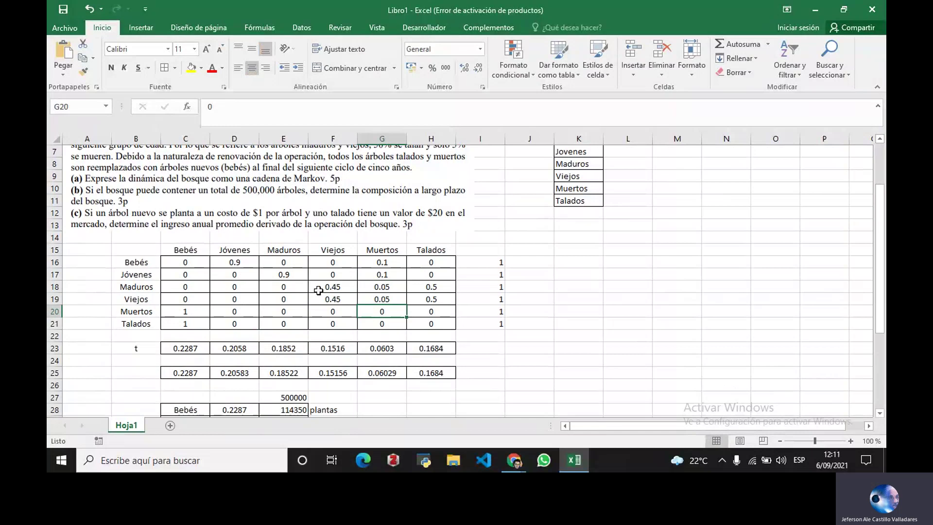
click(443, 324)
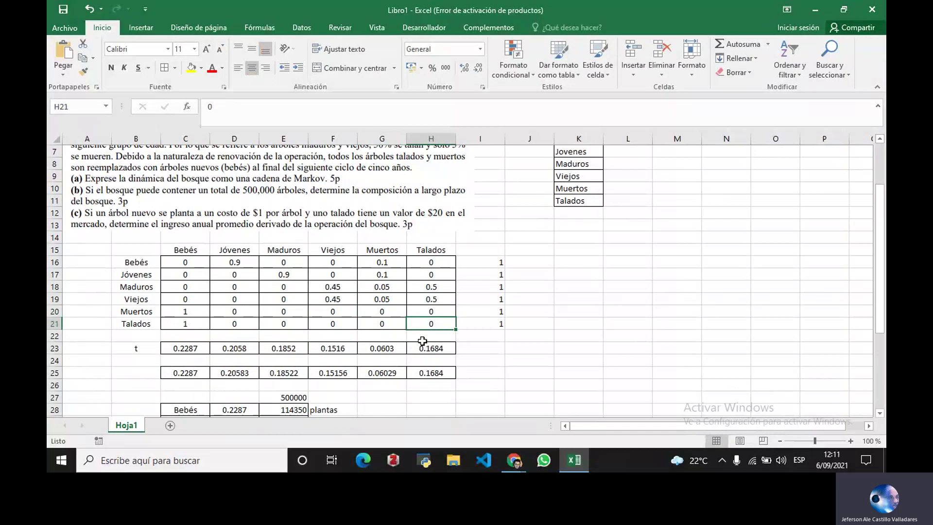
scroll(319, 333, down, 1)
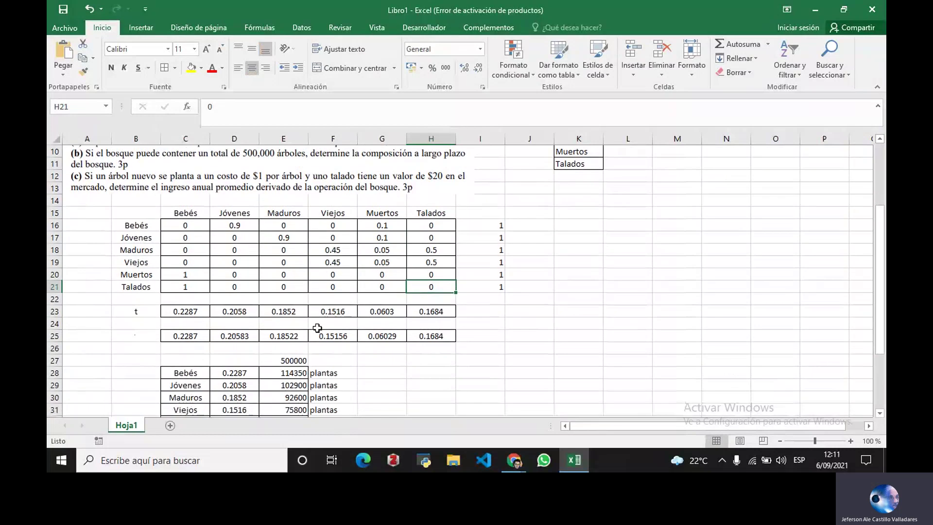
scroll(317, 328, up, 3)
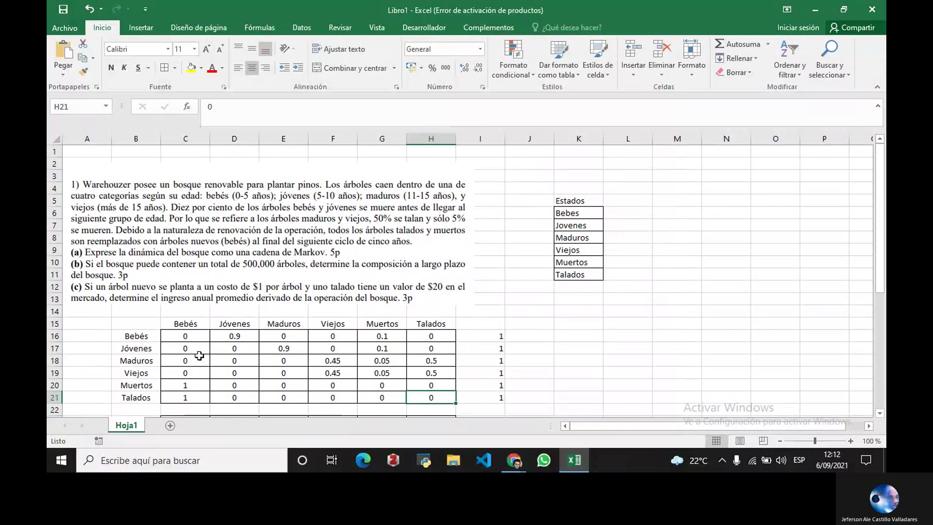
click(582, 360)
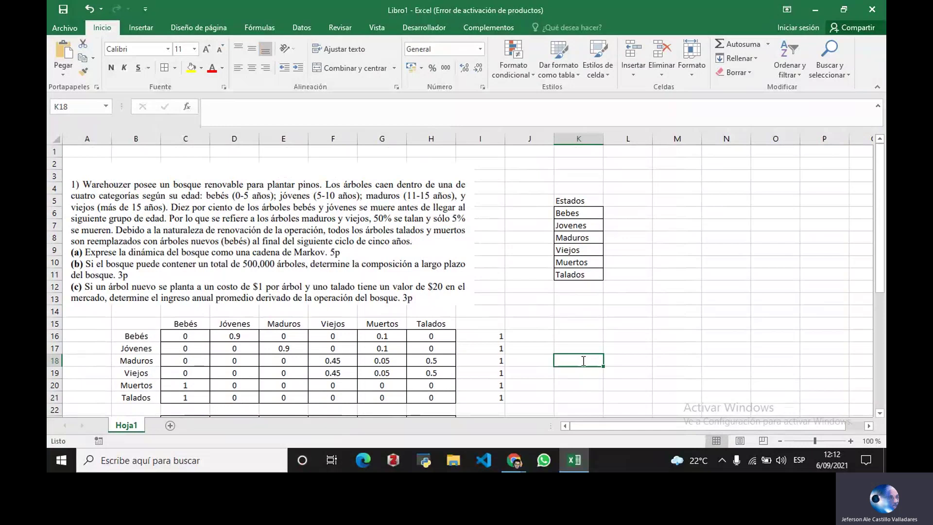
text((t)
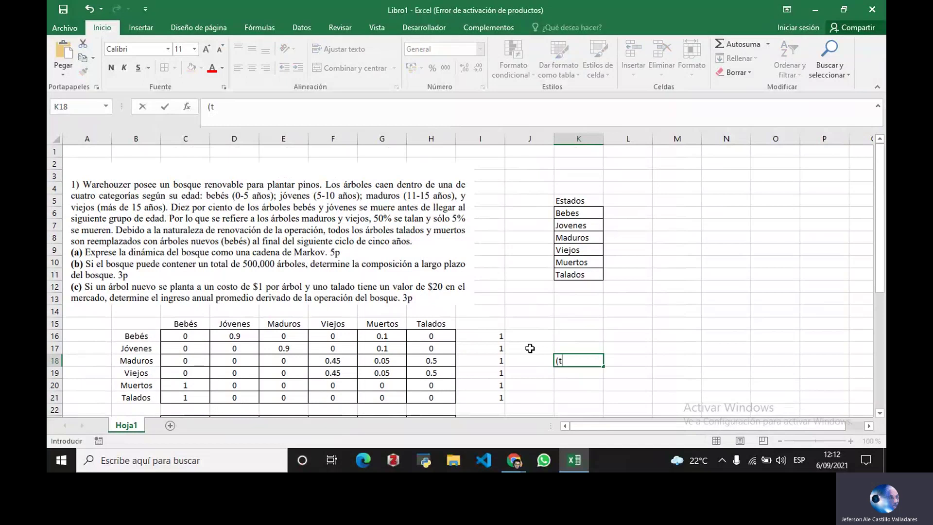
text(1)
key(BackSpace)
key(BackSpace)
text(B)
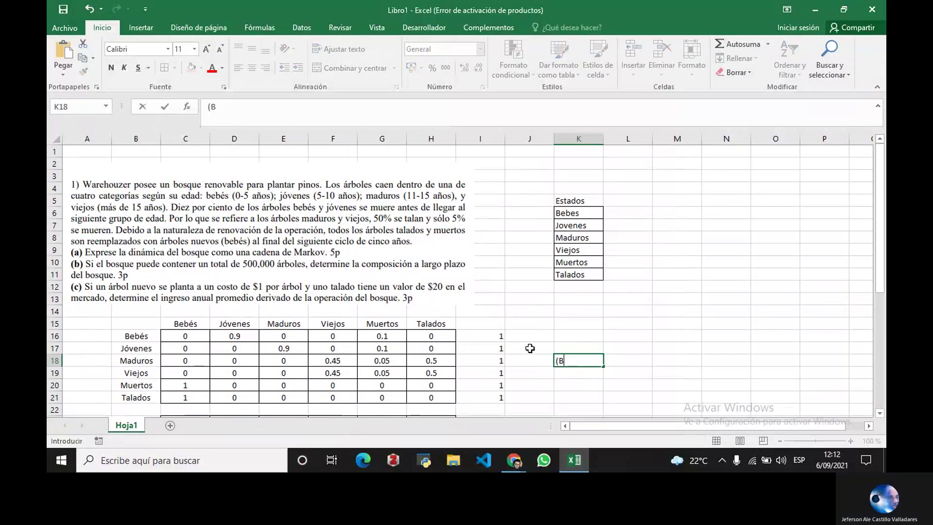
key(BackSpace)
key(BackSpace)
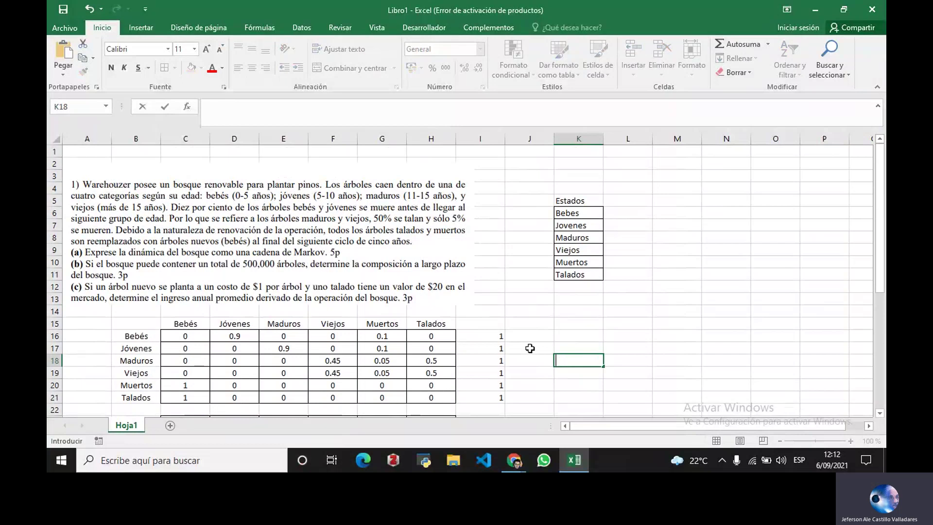
Step: Label the six states from Bebes to Talados as t1, t2, t3, t4, t5 and t6 in L6 to L11
click(628, 217)
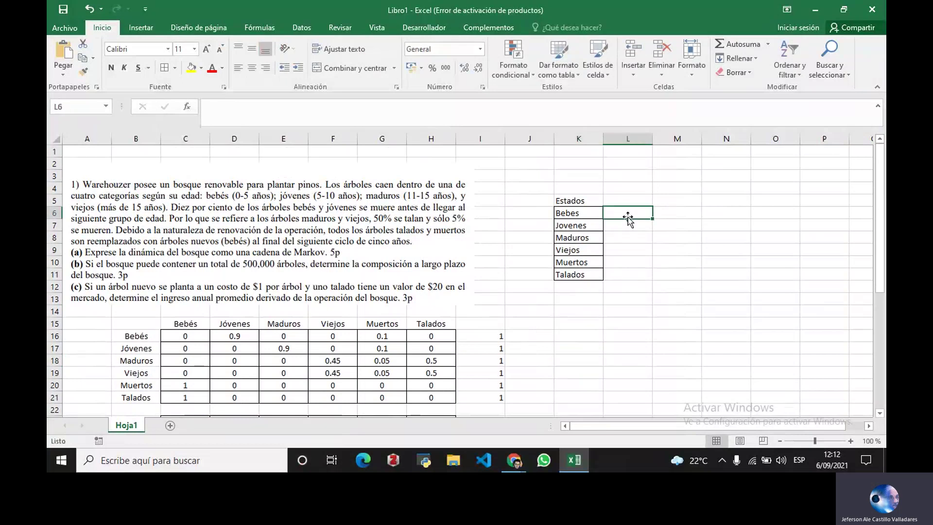
text(c)
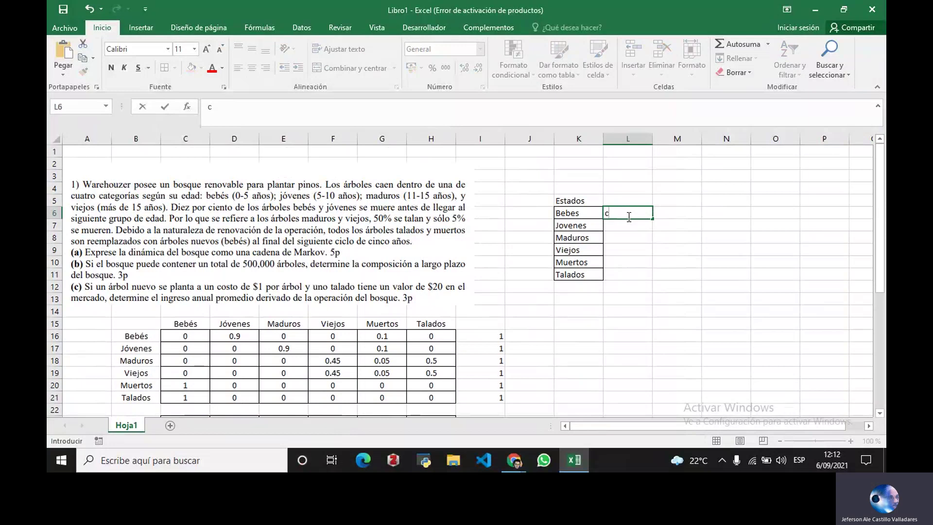
key(BackSpace)
text(t1)
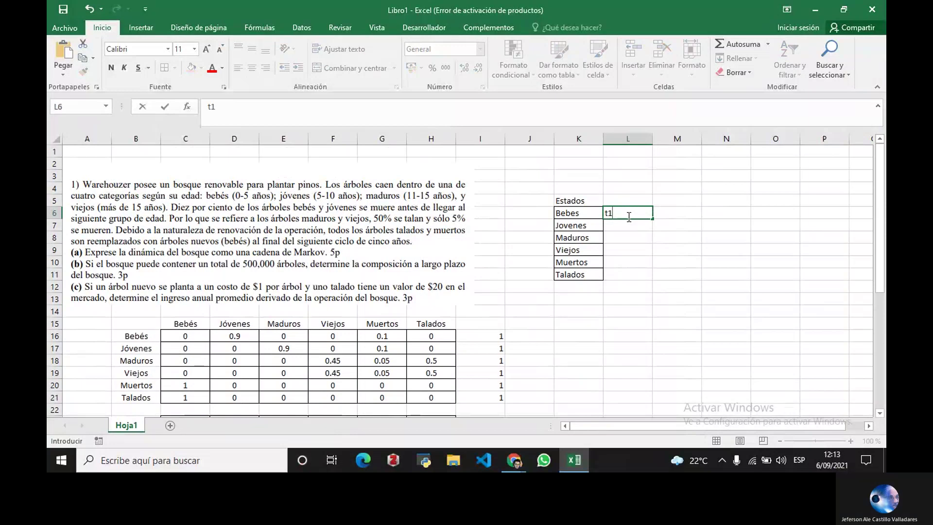
key(Return)
text(t2)
key(Return)
text(t3)
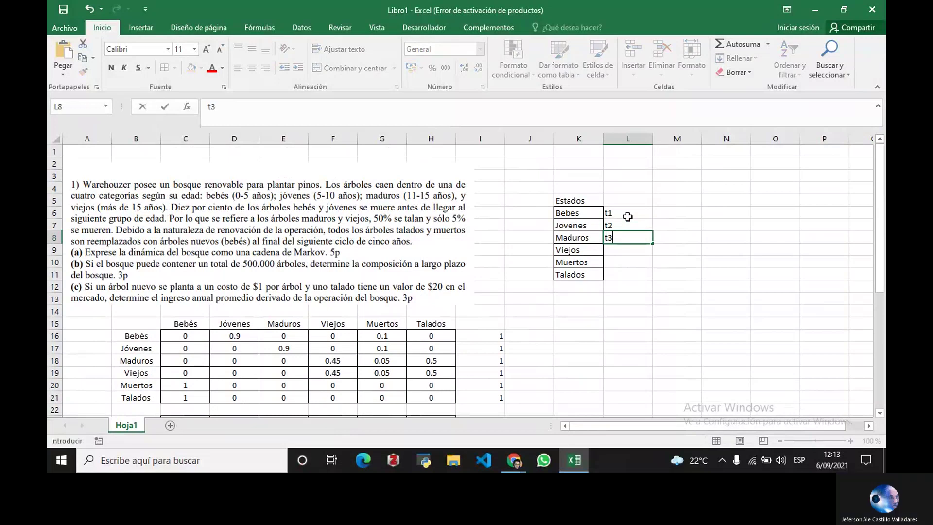
key(Return)
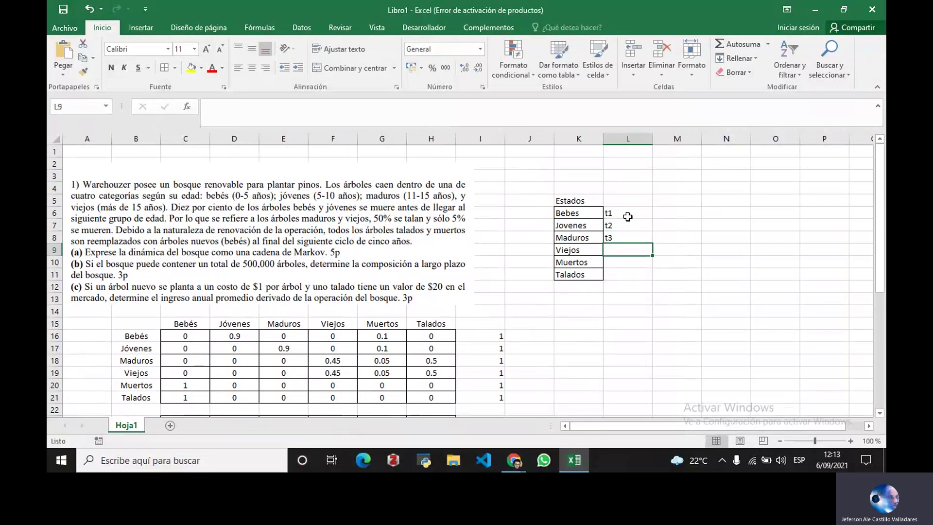
text(t4)
key(Return)
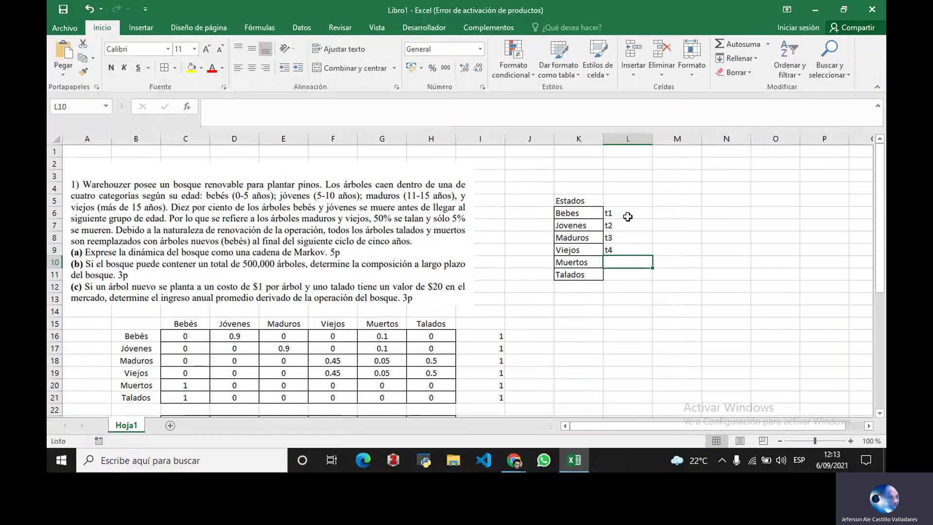
text(t5)
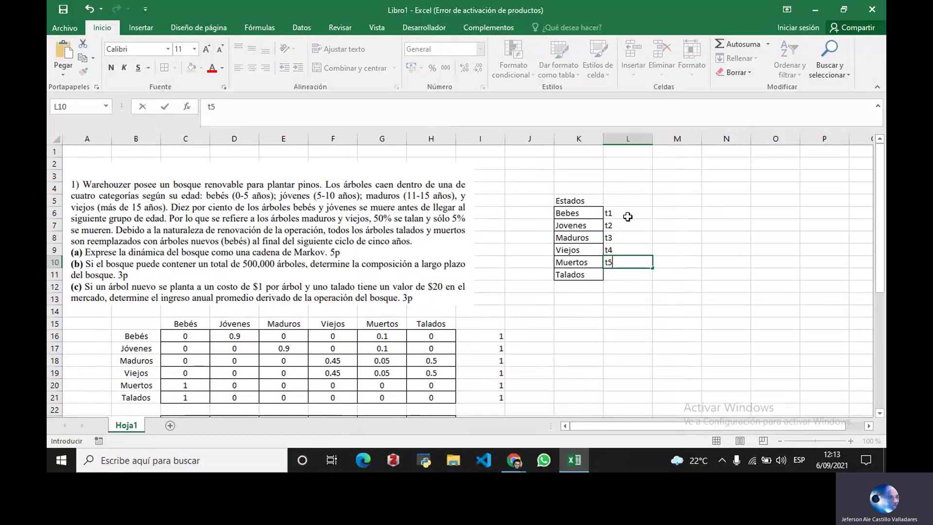
key(Return)
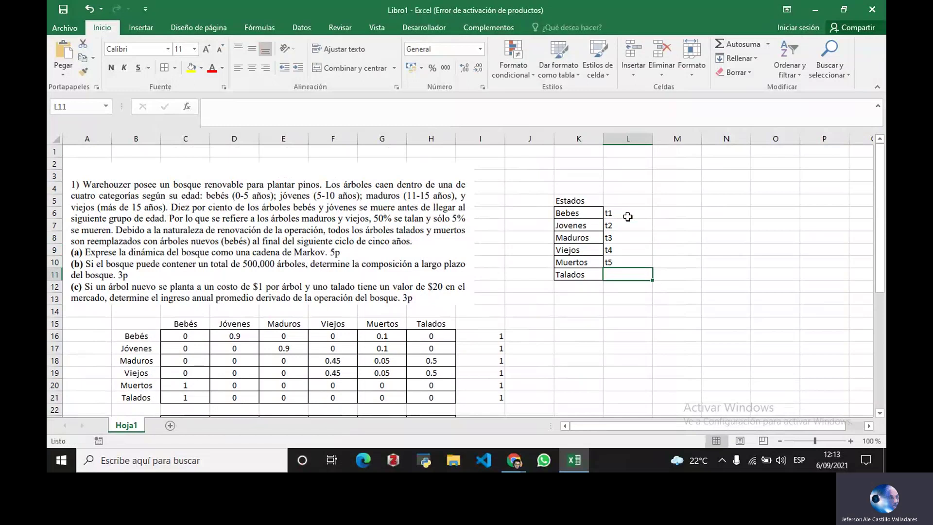
text(t6)
key(Return)
Step: Write the steady-state vector (t1,t2,t3,t4,t5,t6) as text in cell K16
key(Return)
key(Down)
key(Down)
key(Down)
text(')
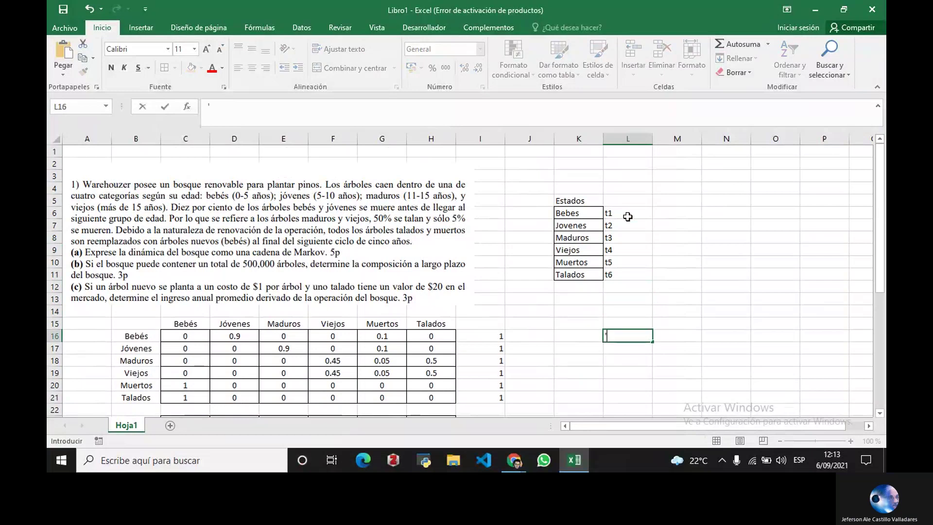
key(Left)
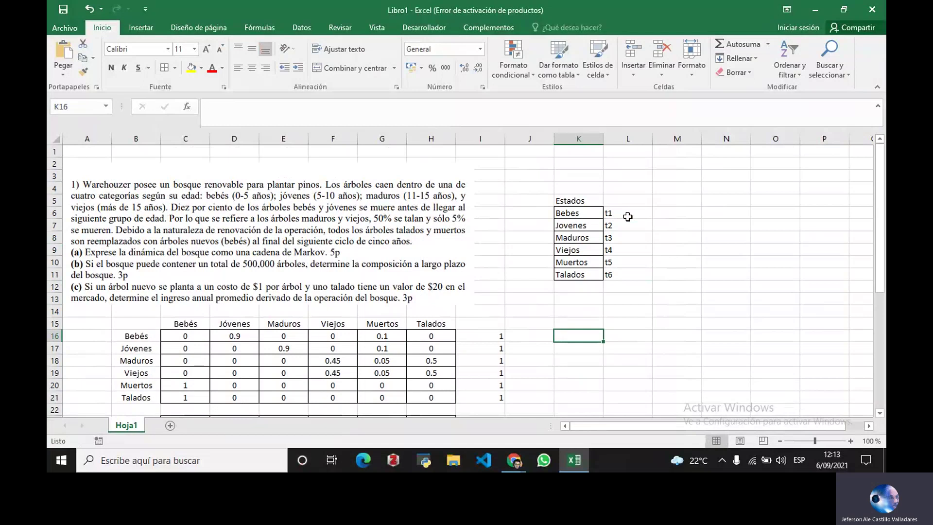
text((t)
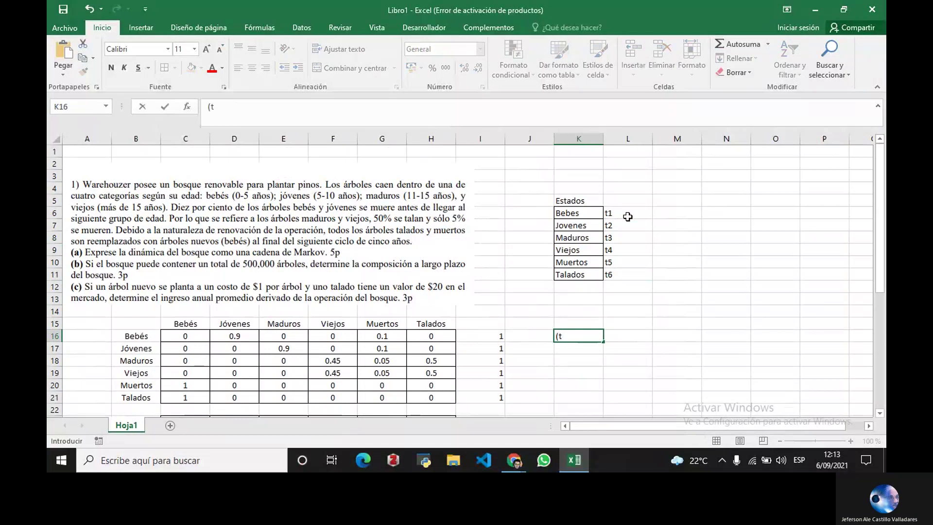
text(1,t2)
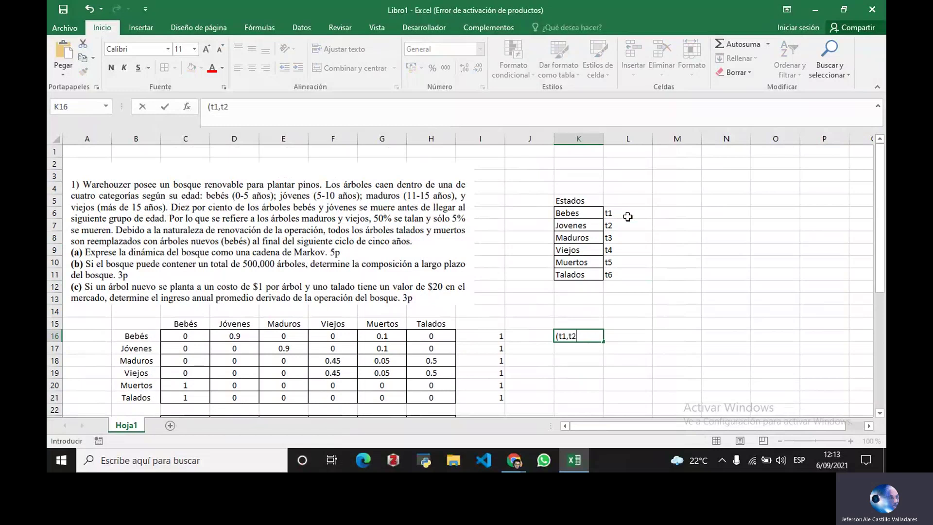
text(,t3,t4,)
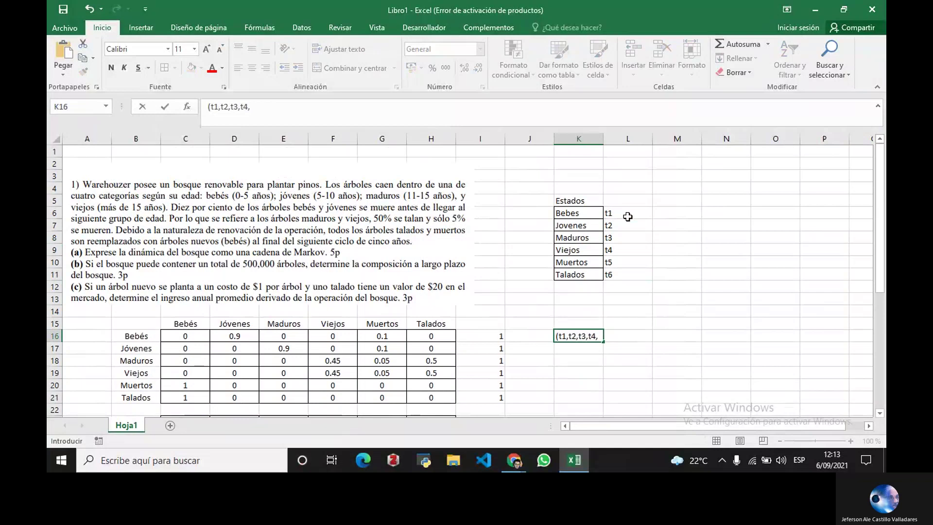
text(t5,t6))
key(Return)
key(Return)
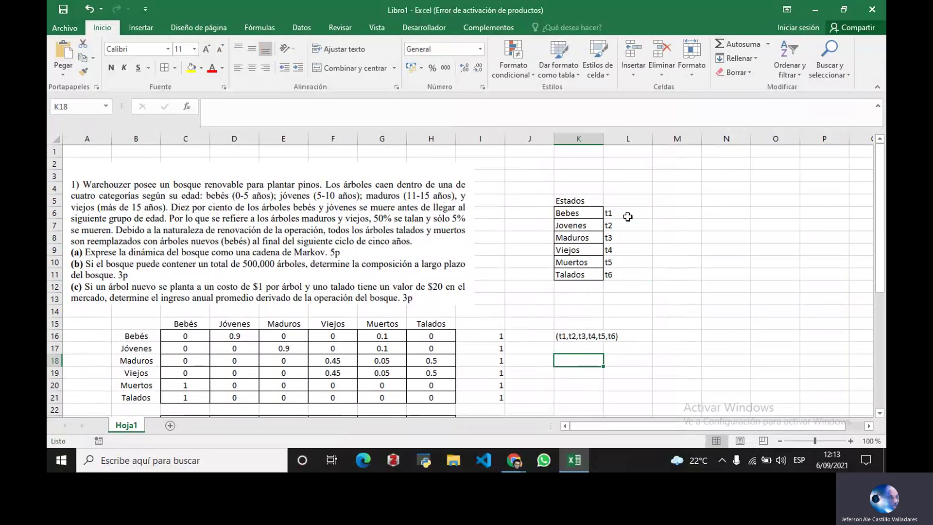
Step: Write the steady-state equation t.P=t as text in cell K18
text(t)
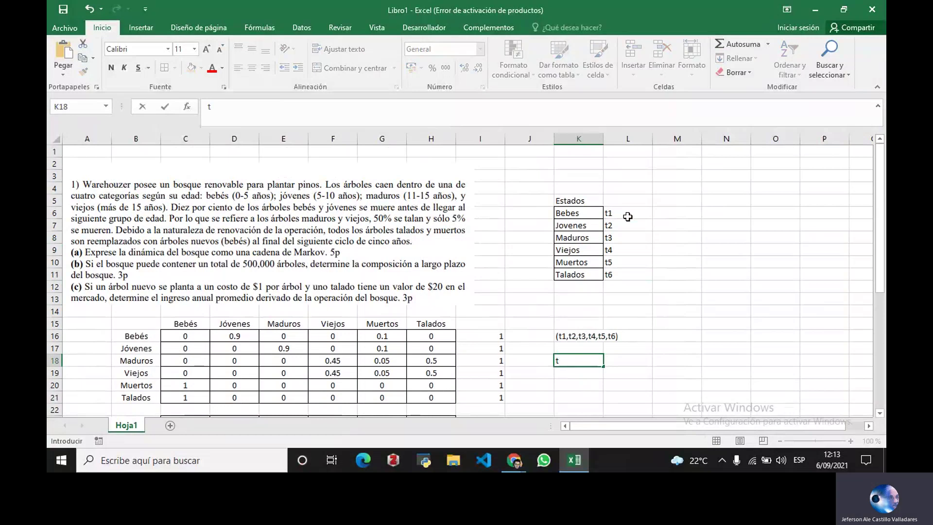
text(.P)
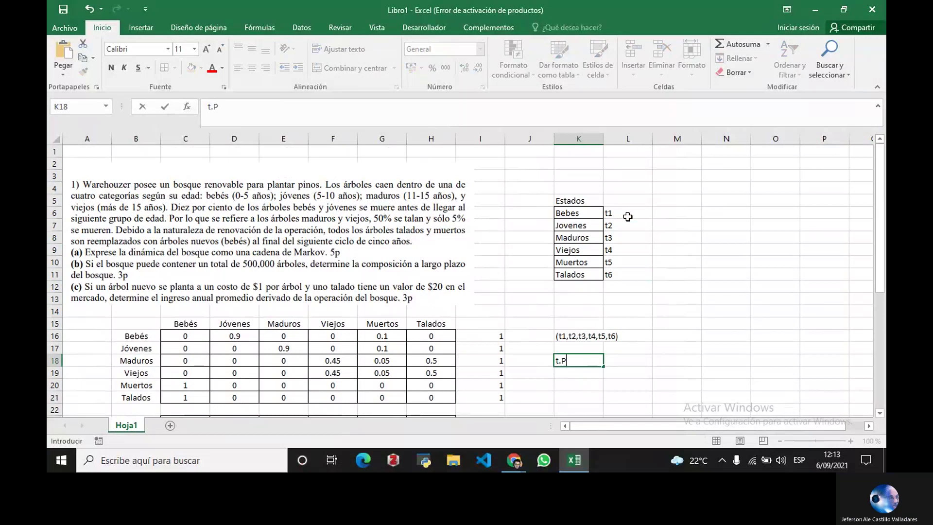
text(=)
text(t)
key(Return)
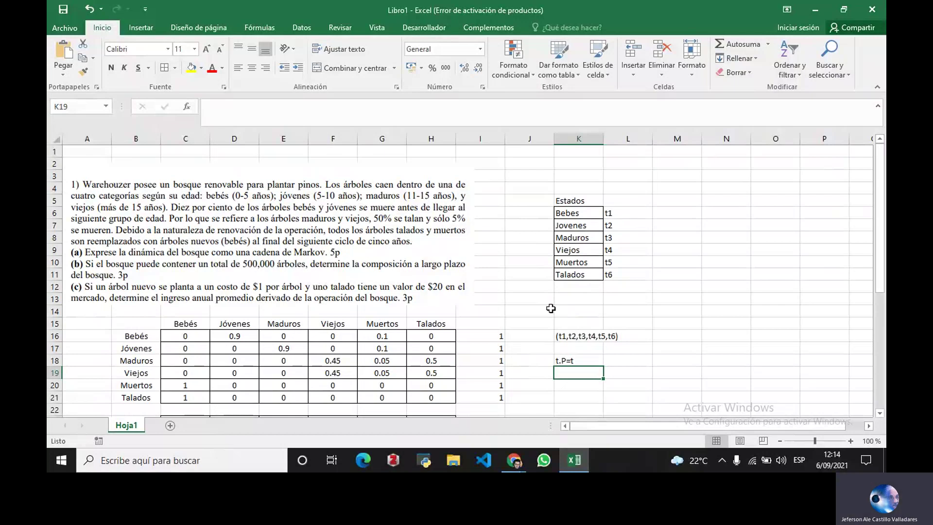
Step: Examine the vector in K16 alongside the Bebés column of the transition matrix, C16 to C21
scroll(550, 310, down, 1)
scroll(551, 309, down, 1)
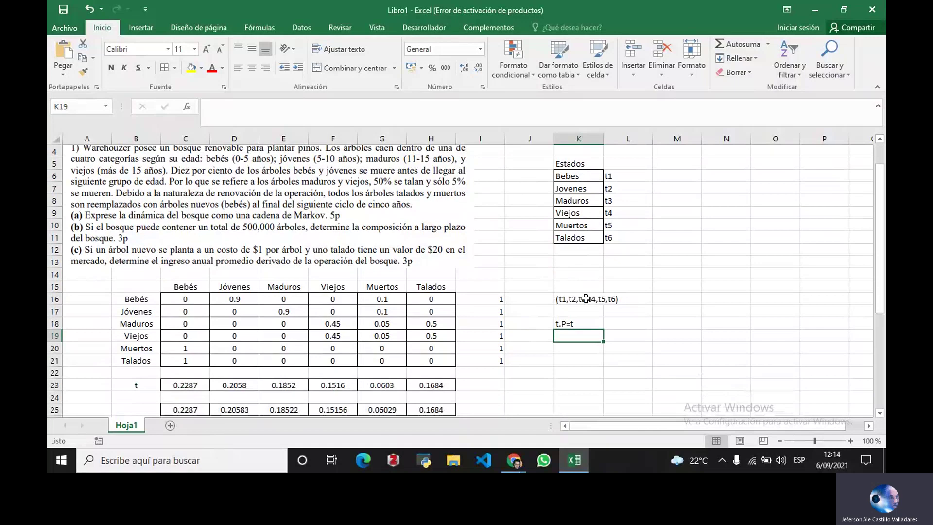
scroll(586, 298, up, 1)
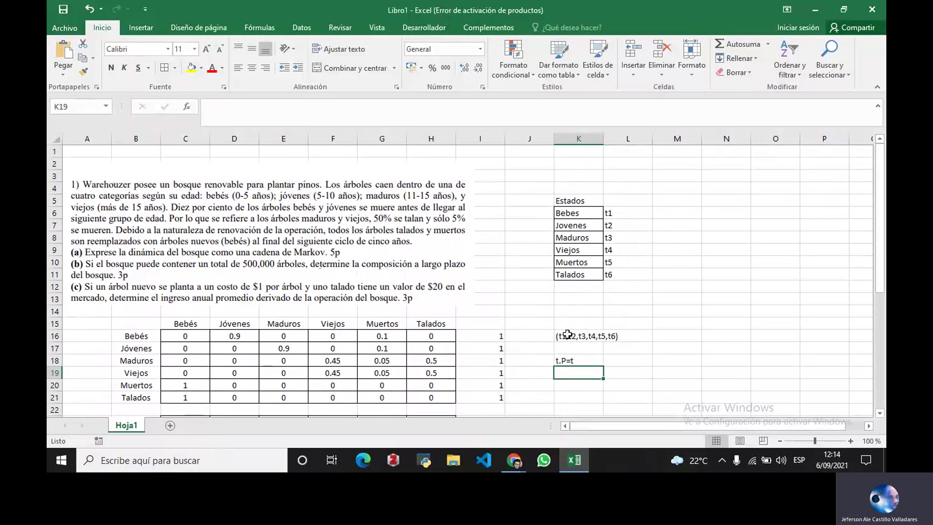
drag(562, 336, 612, 337)
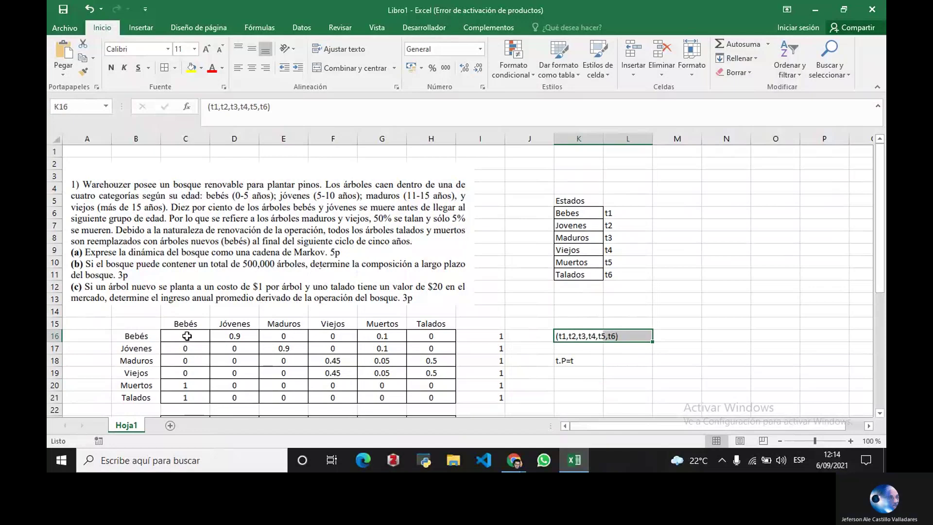
drag(185, 336, 186, 397)
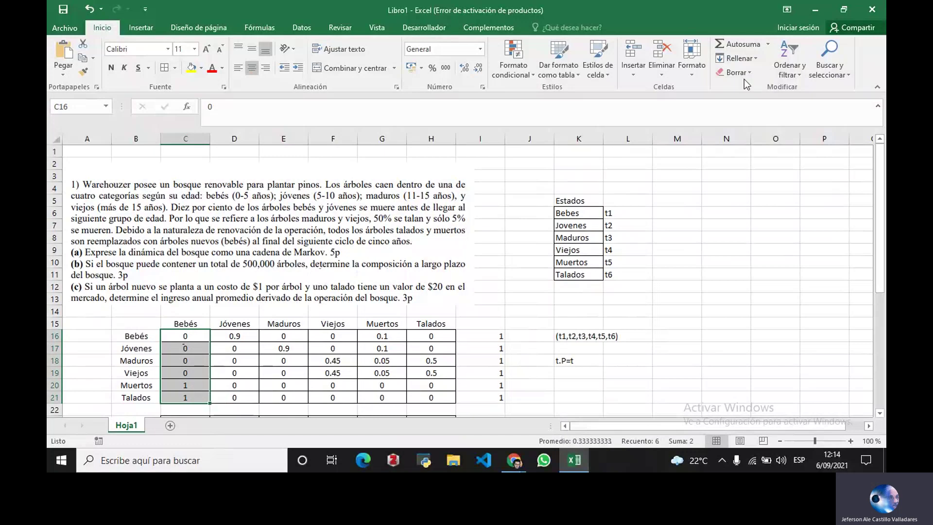
Step: Switch to QM for Windows and open its Markov Analysis module
click(819, 6)
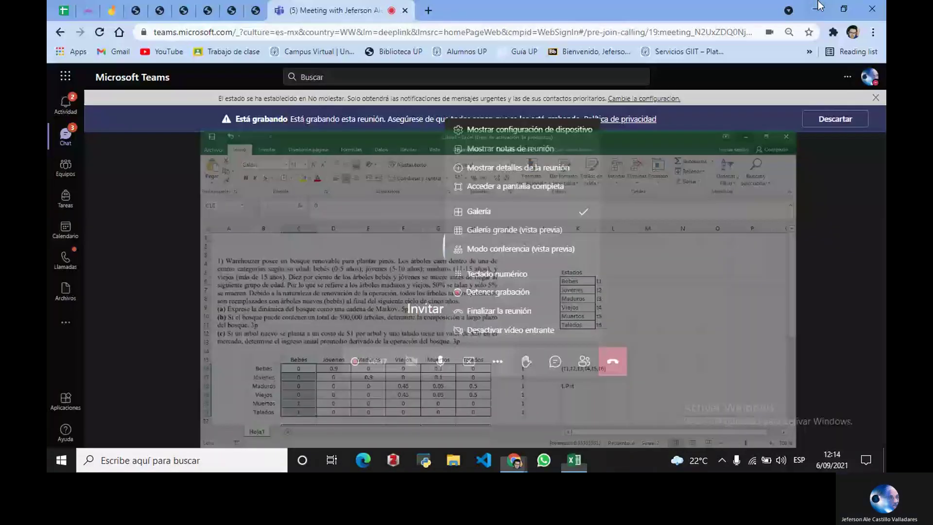
click(818, 6)
double_click(851, 145)
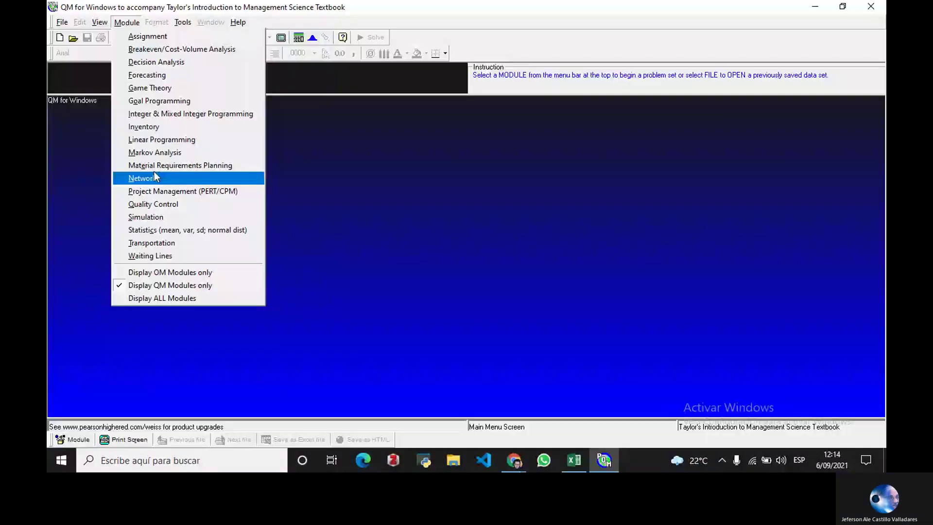
click(175, 157)
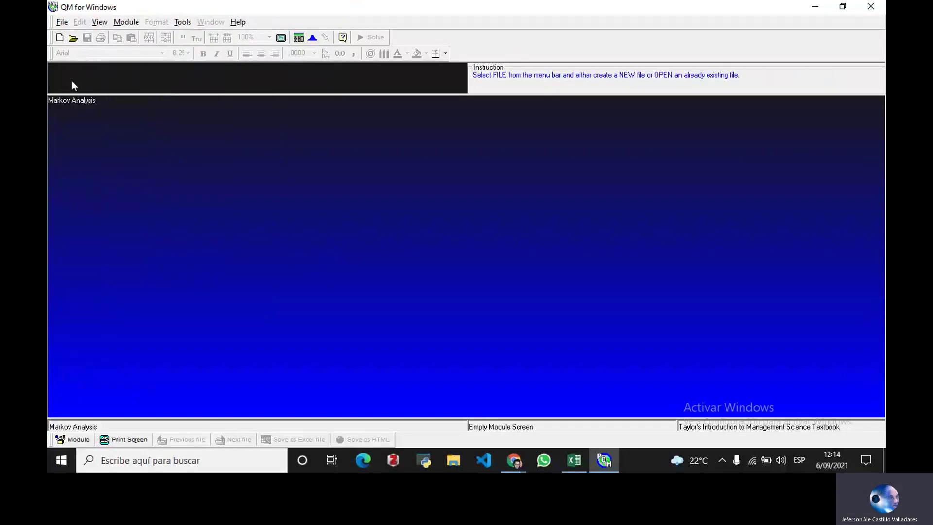
Step: Create a new Markov Analysis data set with 6 states, keeping the default title and row names
click(62, 23)
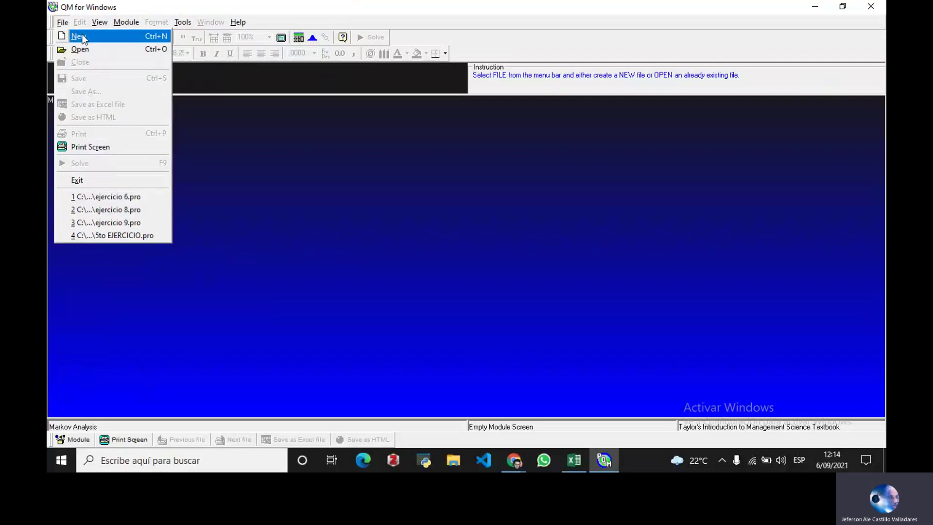
click(78, 35)
click(388, 202)
click(389, 202)
click(389, 202)
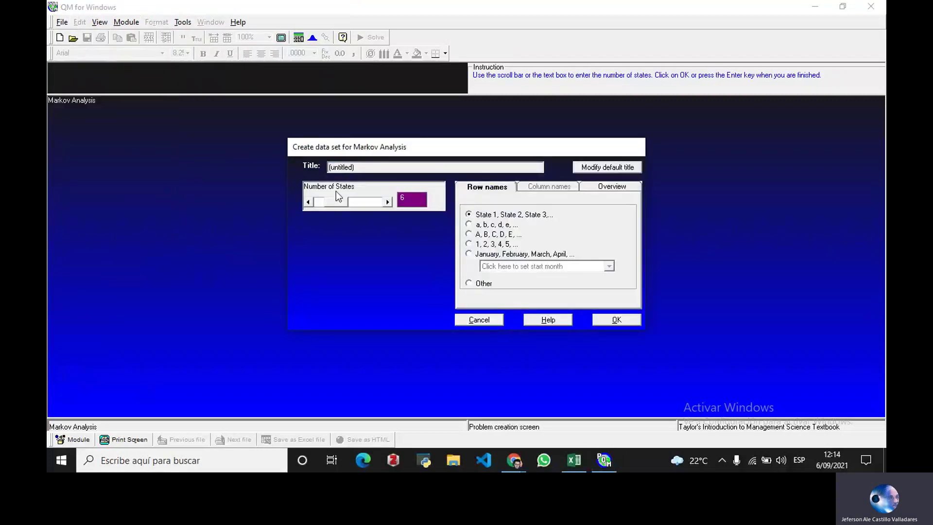
click(613, 319)
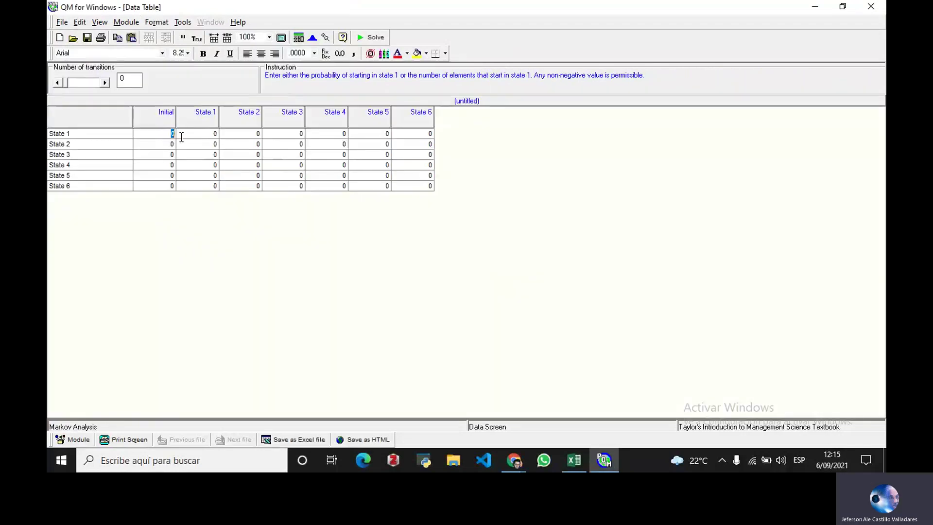
Step: Switch to Excel and examine the transition matrix in C16:H21, especially the Bebés column that corresponds to State 1
click(210, 134)
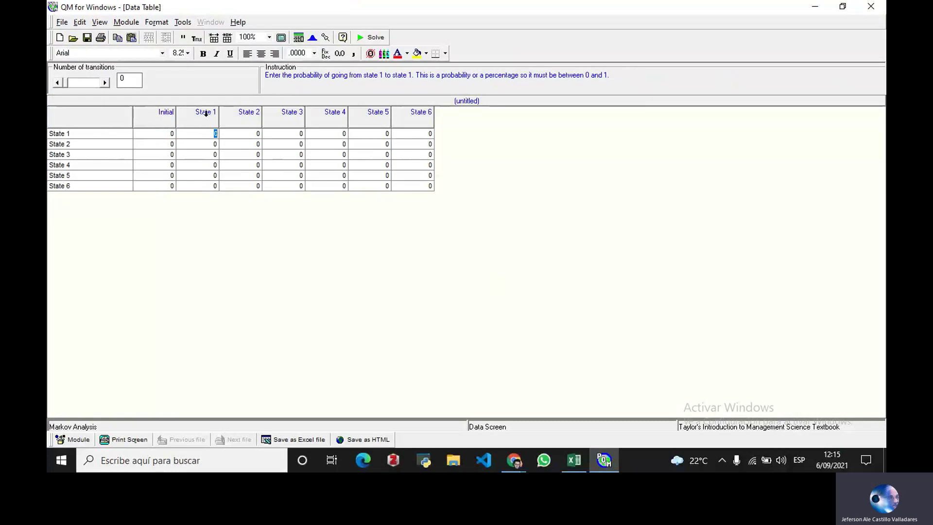
click(208, 135)
key(Return)
key(Down)
click(572, 458)
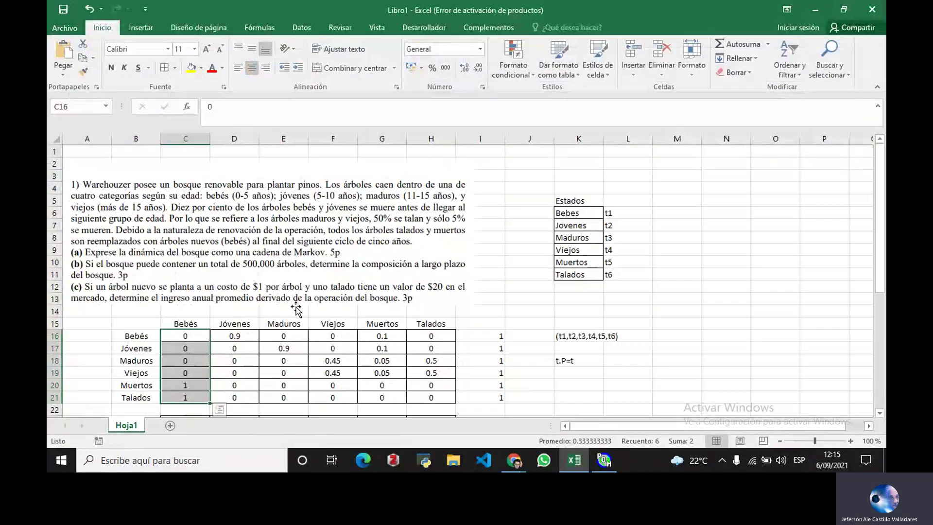
scroll(246, 323, down, 1)
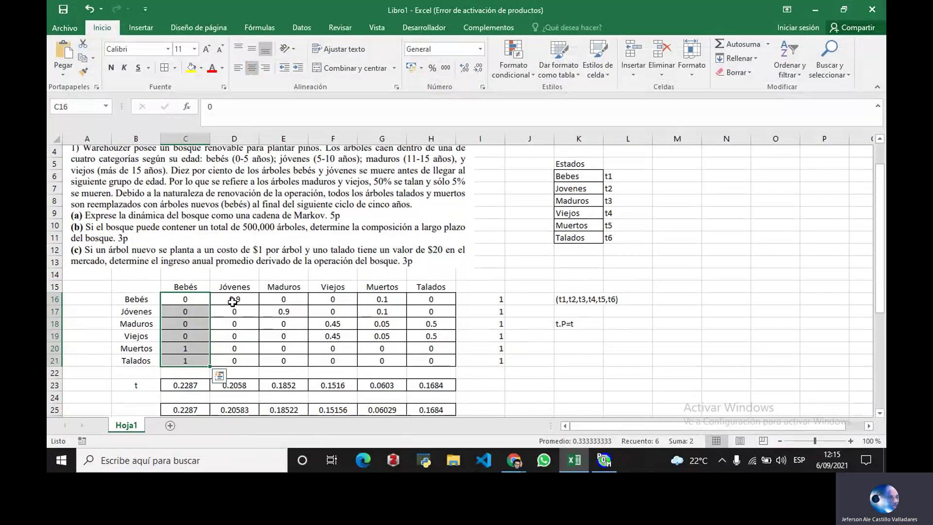
drag(187, 303, 403, 353)
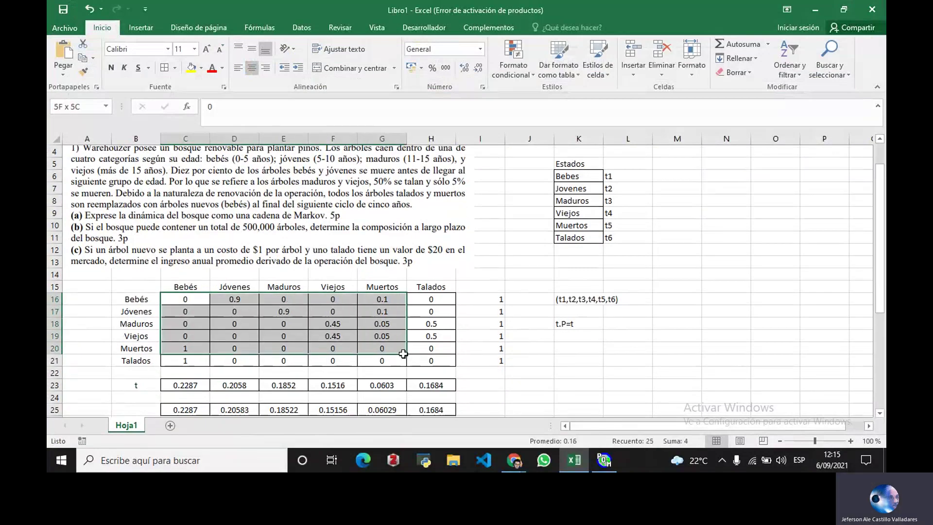
drag(172, 299, 176, 363)
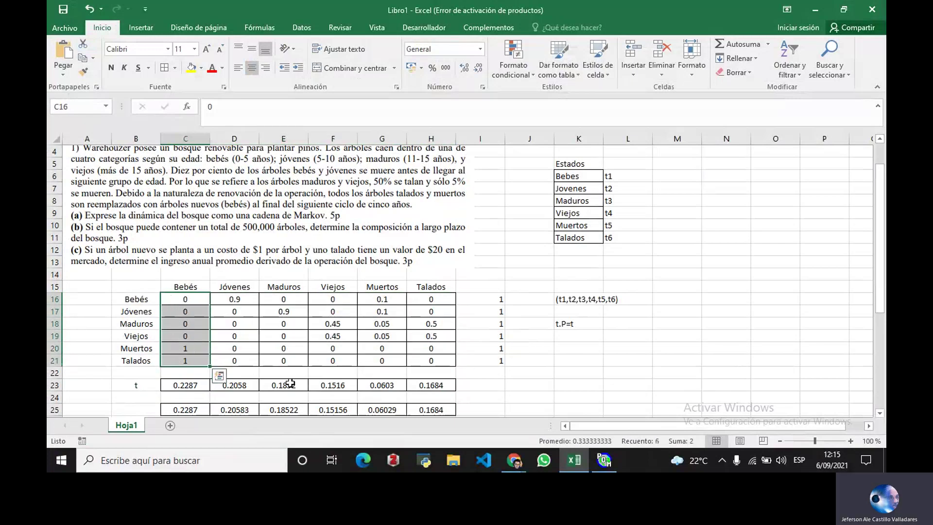
Step: Return to QM for Windows and enter 1 in the State 1 column for the State 5 and State 6 rows
click(604, 462)
key(Down)
key(Down)
key(Down)
key(Down)
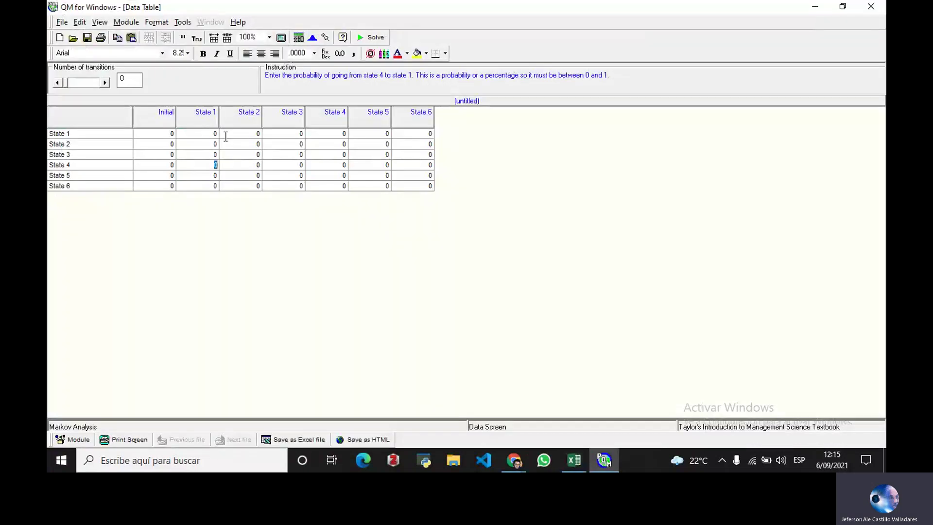
text(1)
key(Return)
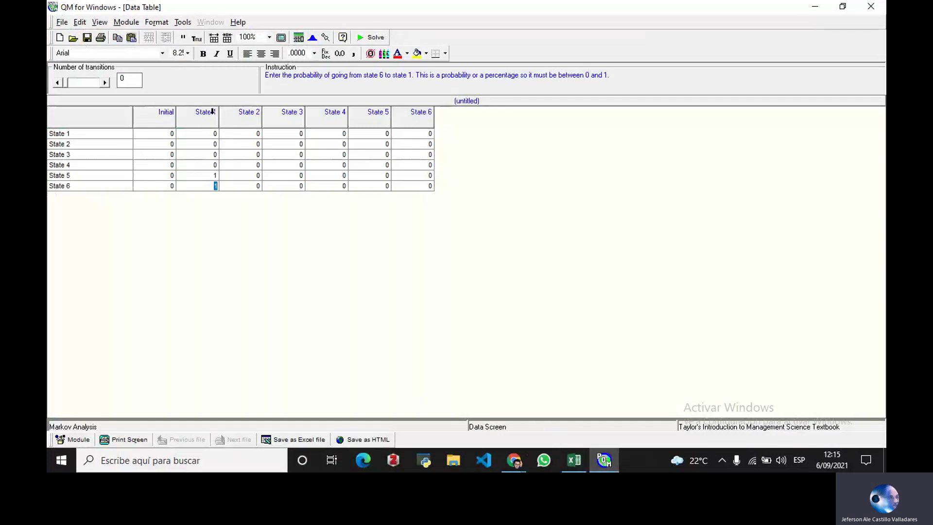
click(205, 111)
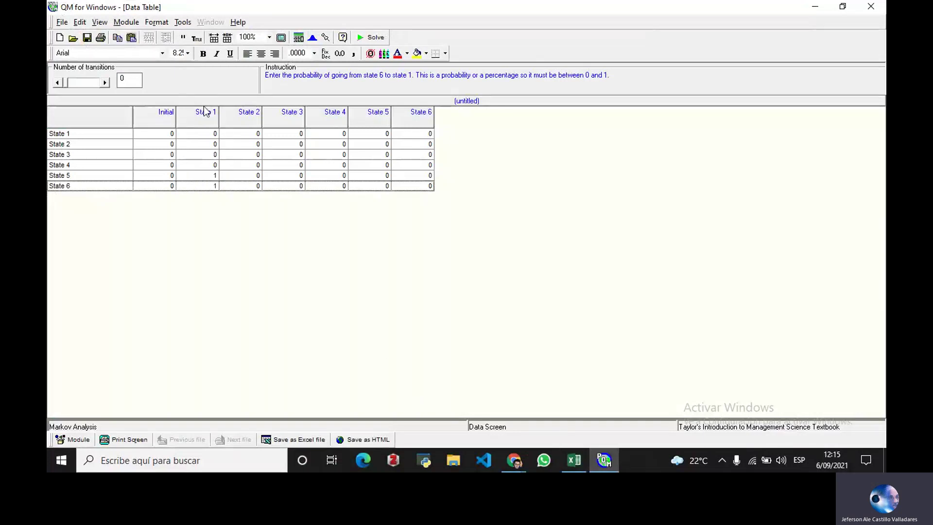
double_click(206, 112)
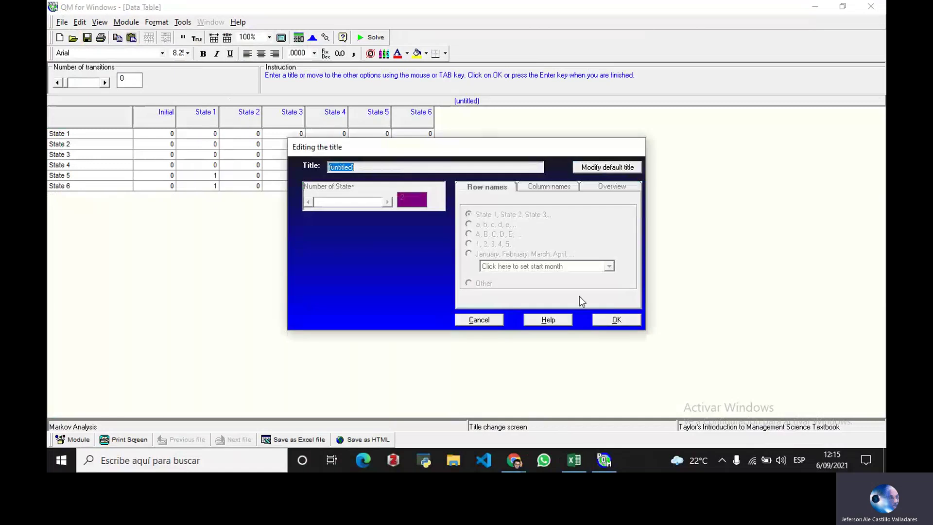
click(613, 319)
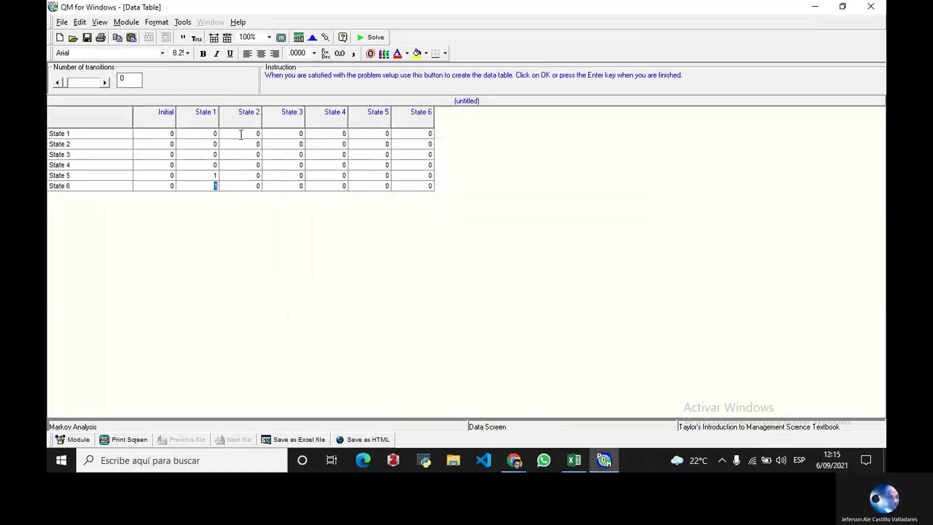
Step: Fill the State 2 column from the Jóvenes column in Excel: 0.9 for State 1 and 0 for the other rows
click(254, 142)
click(574, 460)
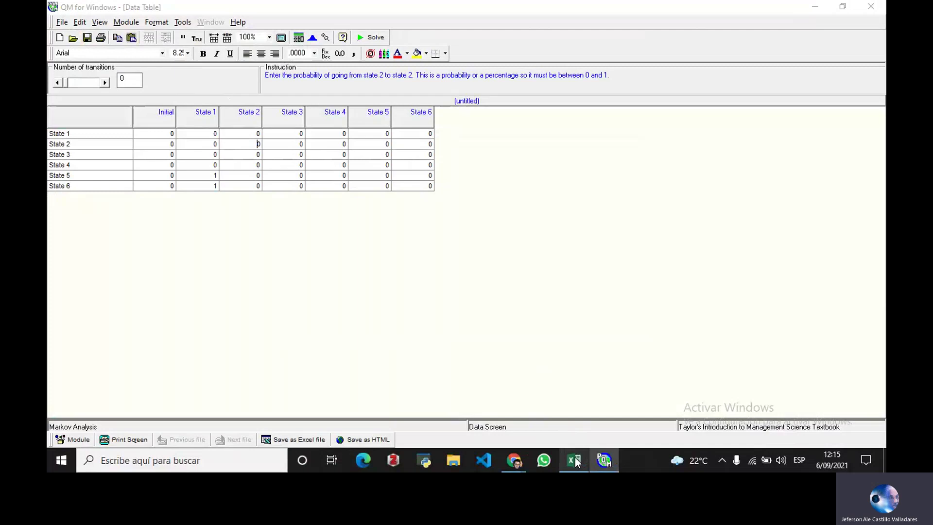
click(576, 461)
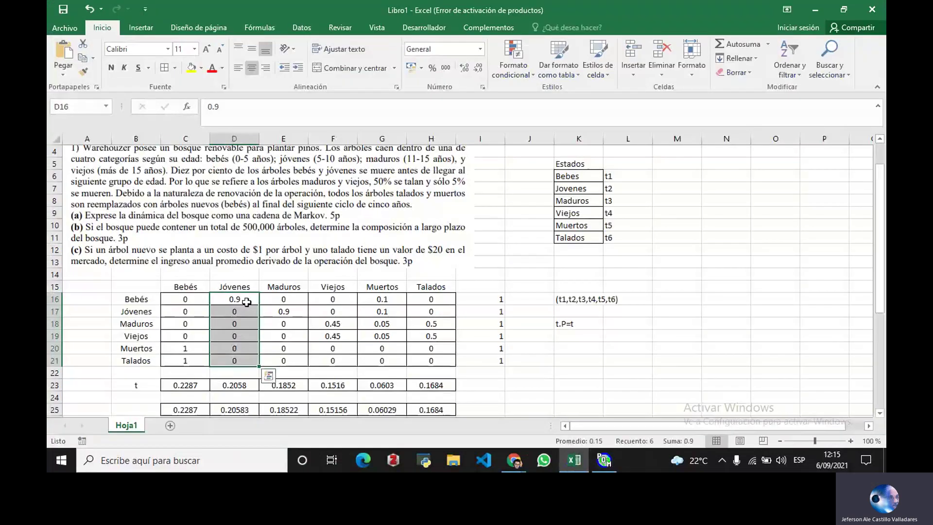
click(604, 460)
text(0.9 0 0 0 0 0)
key(Return)
Step: Check the Maduros column in Excel and enter 0.9 for the transition from State 2 to State 3 in QM for Windows
click(575, 462)
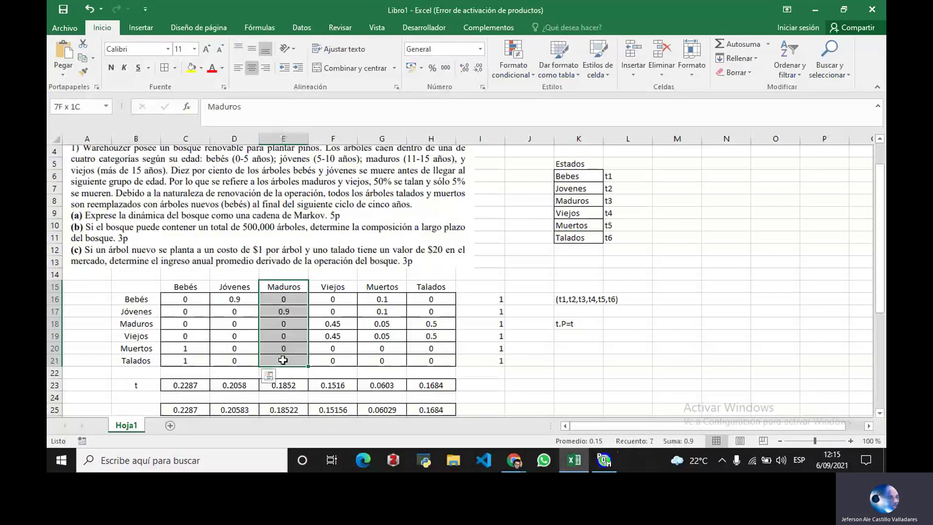
key(alt+Tab)
click(302, 144)
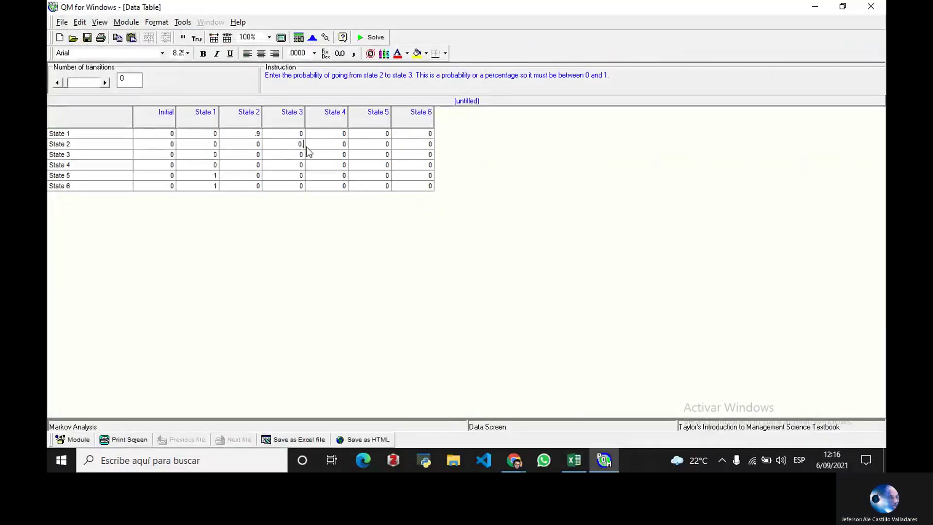
text(0.9)
key(Return)
key(Up)
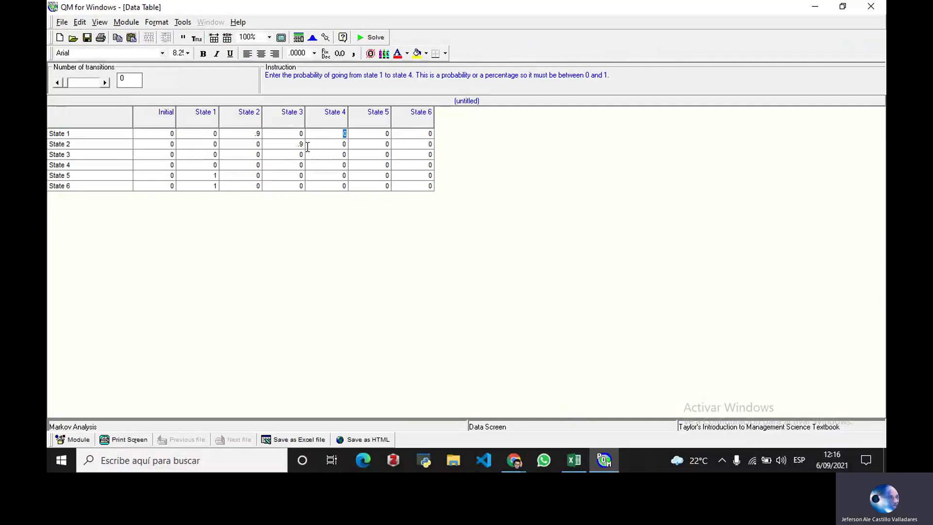
Step: Check the Viejos column in Excel and enter 0.45 in the State 4 column for State 3 and State 4
click(567, 466)
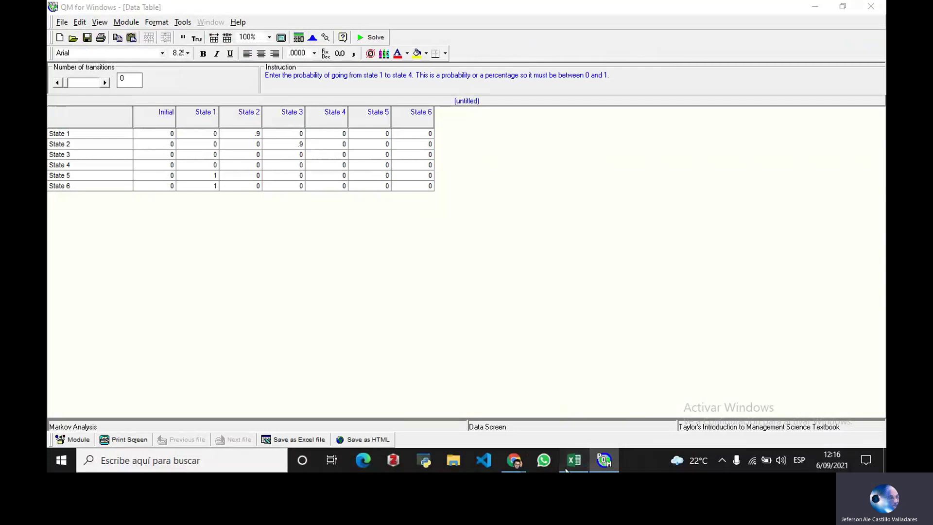
click(566, 468)
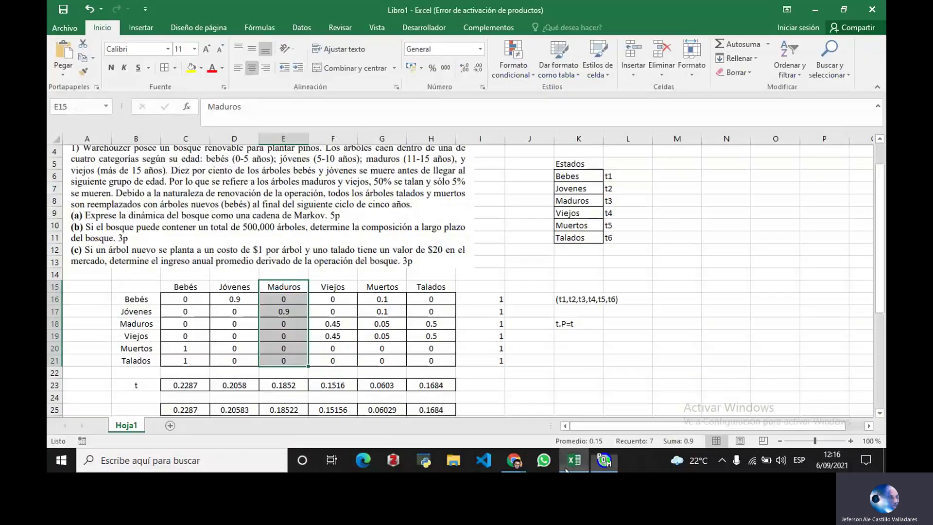
click(604, 464)
click(348, 155)
text(.45)
key(Return)
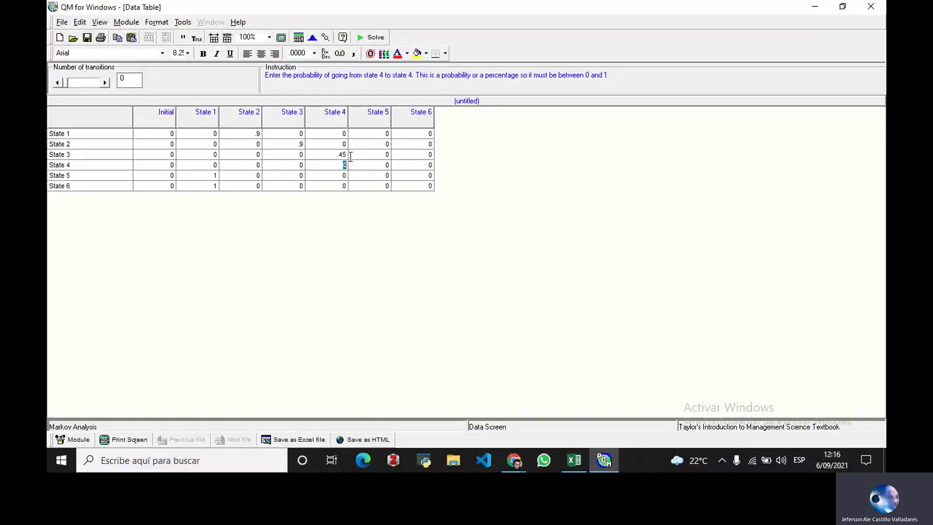
text(0.)
key(Tab)
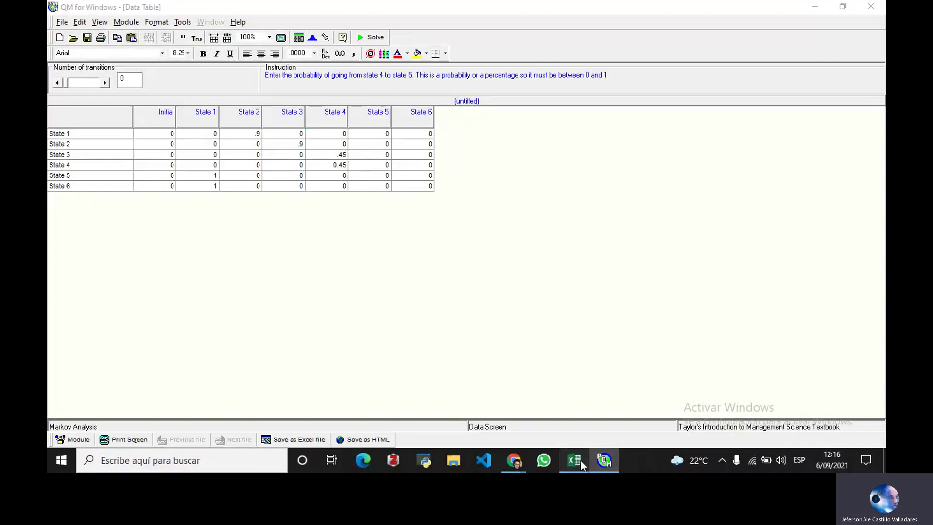
Step: Check the Muertos column in Excel and enter 0.1 in the State 5 column for State 1 and State 2
click(581, 464)
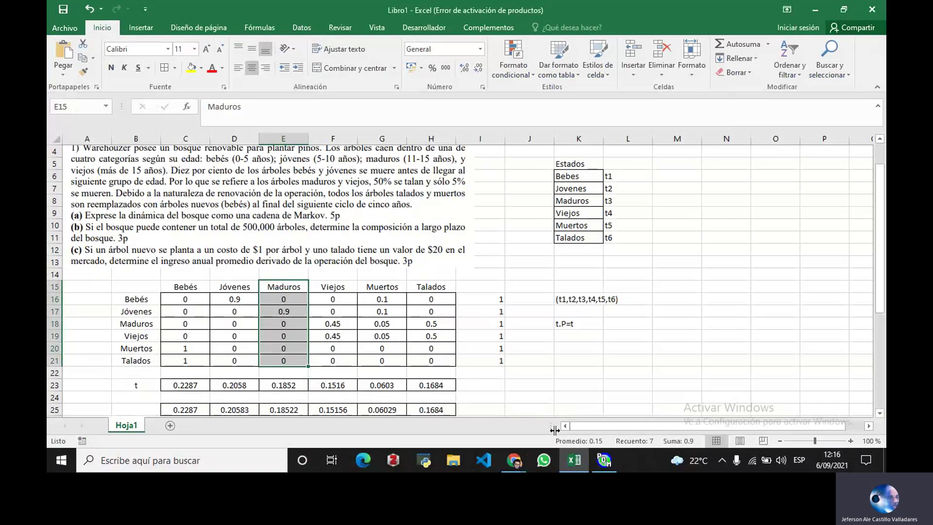
click(615, 464)
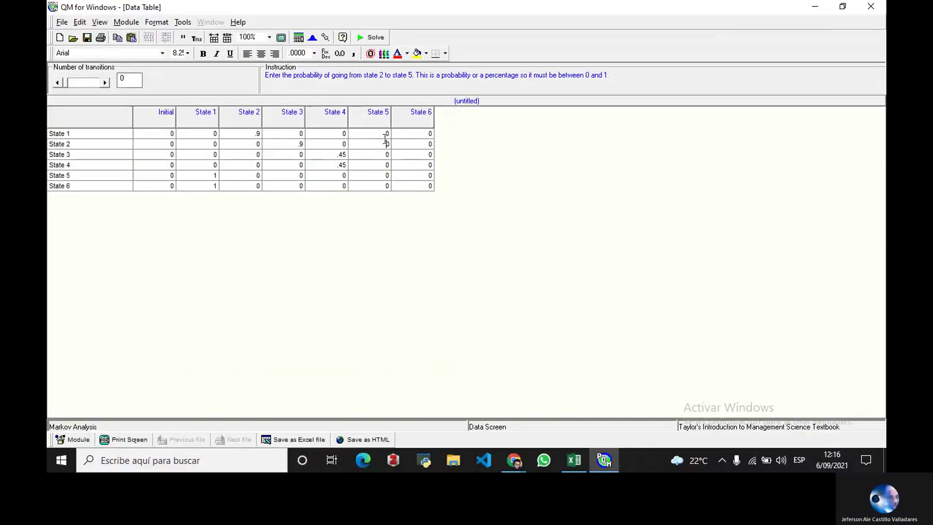
text(0.1)
key(Return)
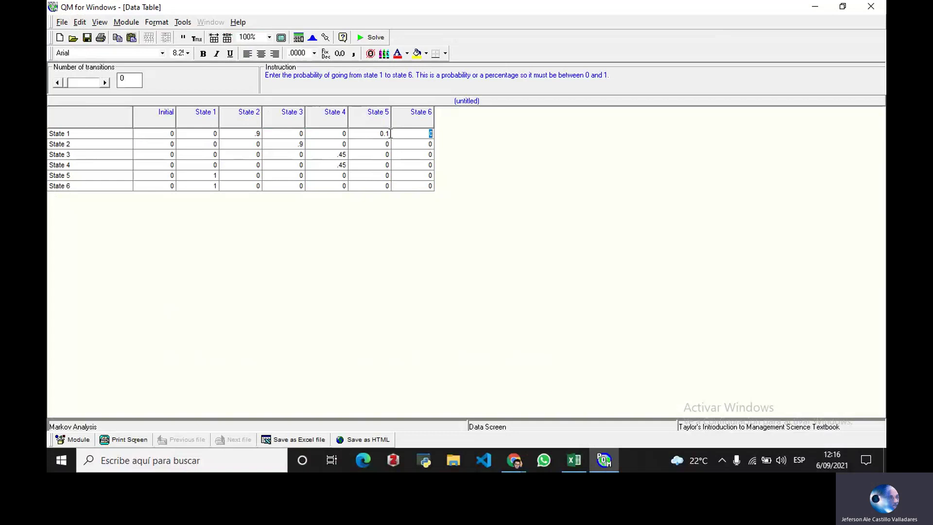
key(Down)
key(Left)
key(Down)
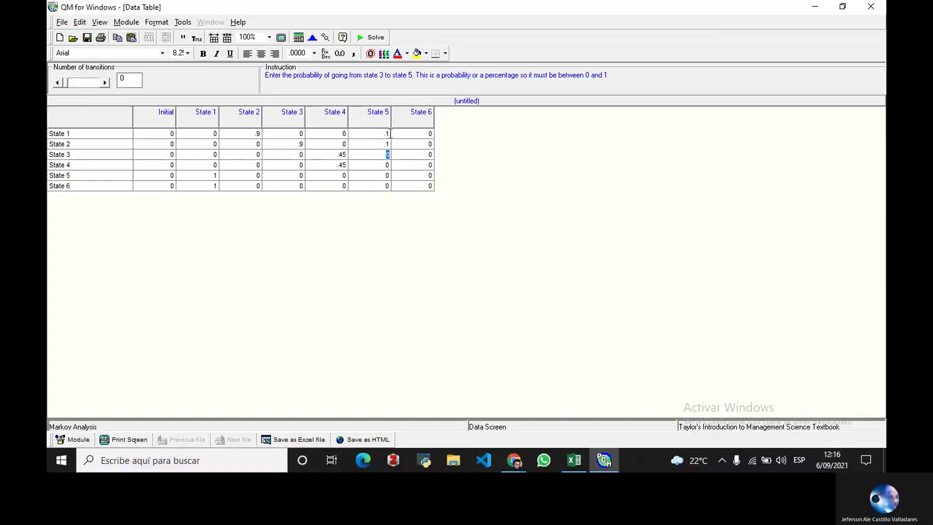
Step: Enter 0.05 in the State 5 column for State 3 and State 4
text(0.05)
key(Down)
text(9)
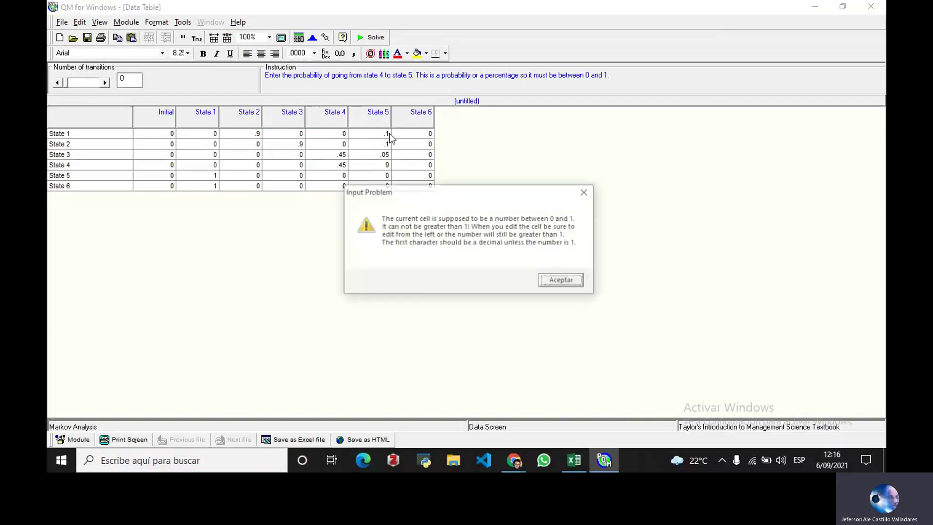
click(585, 192)
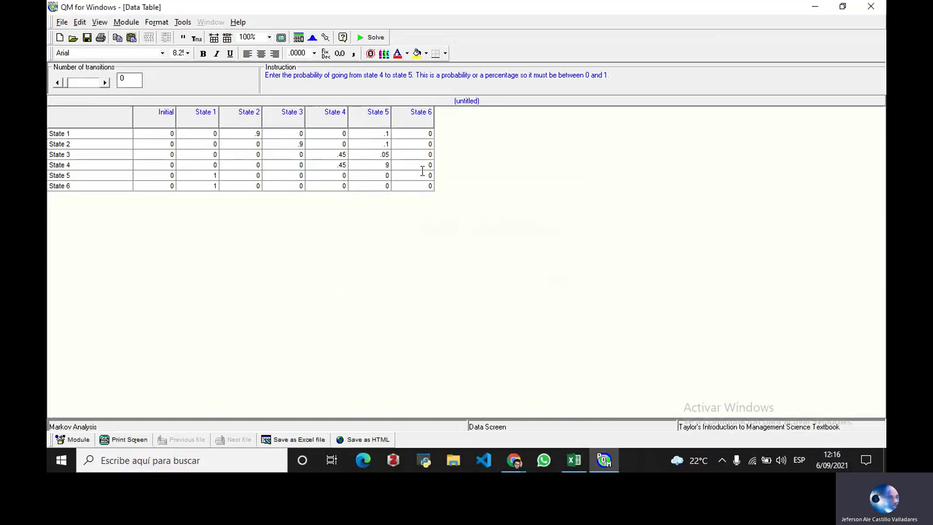
drag(386, 163, 392, 167)
text(0.05)
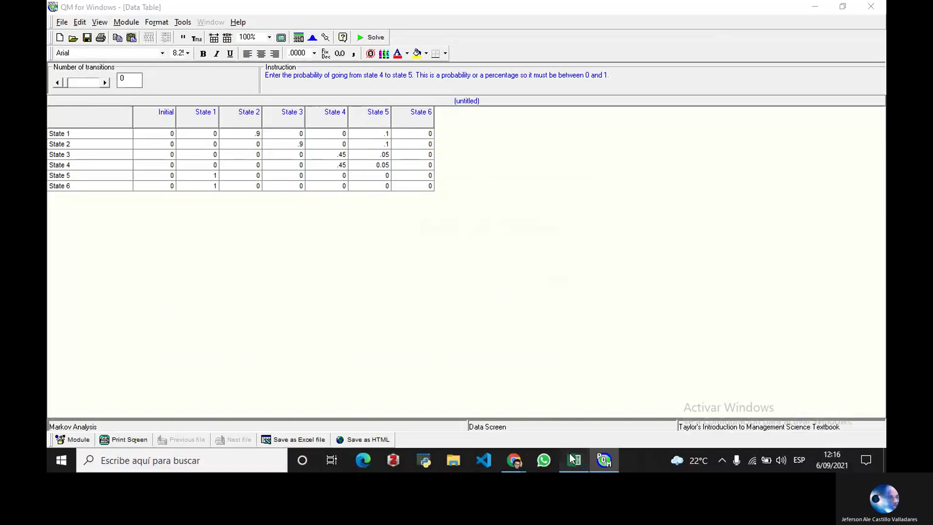
Step: Check the Talados column in Excel and enter 0.5 in the State 6 column for State 3 and State 4
click(573, 459)
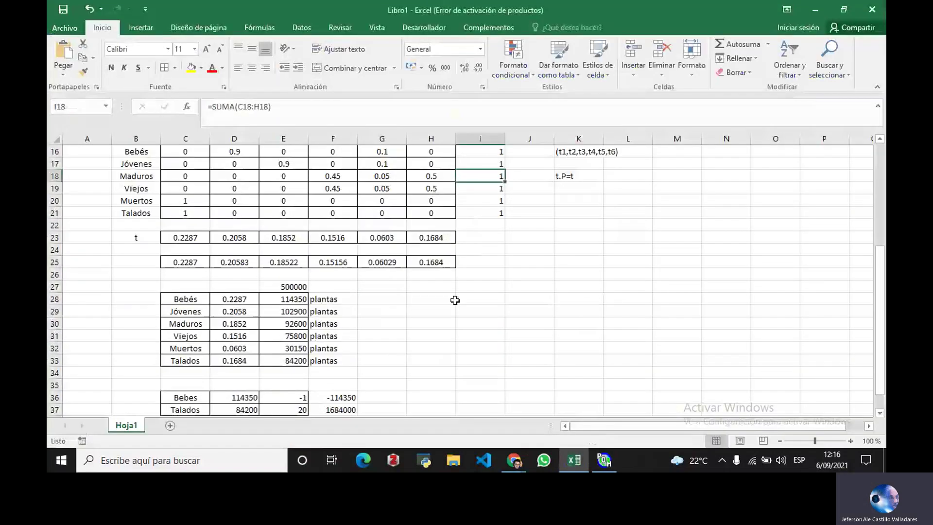
scroll(452, 287, down, 1)
scroll(447, 270, up, 3)
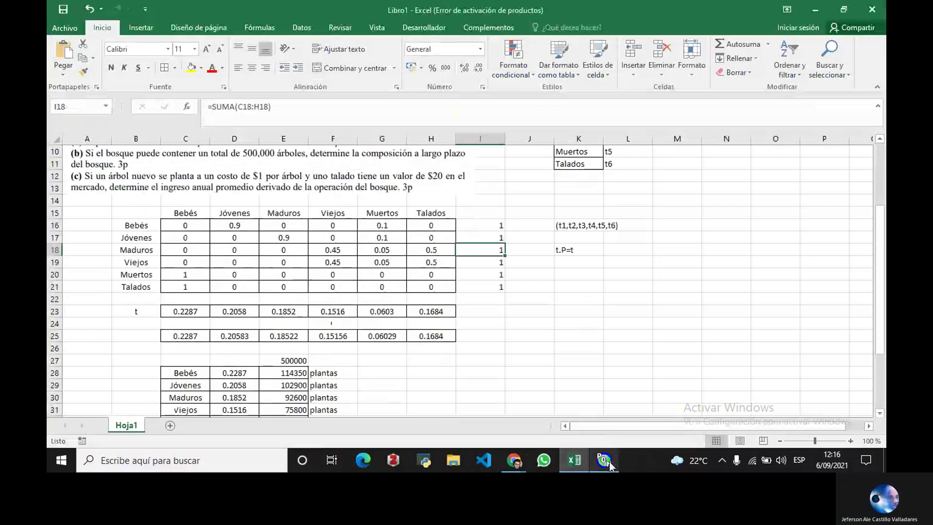
click(604, 460)
click(429, 154)
text(.5)
key(Return)
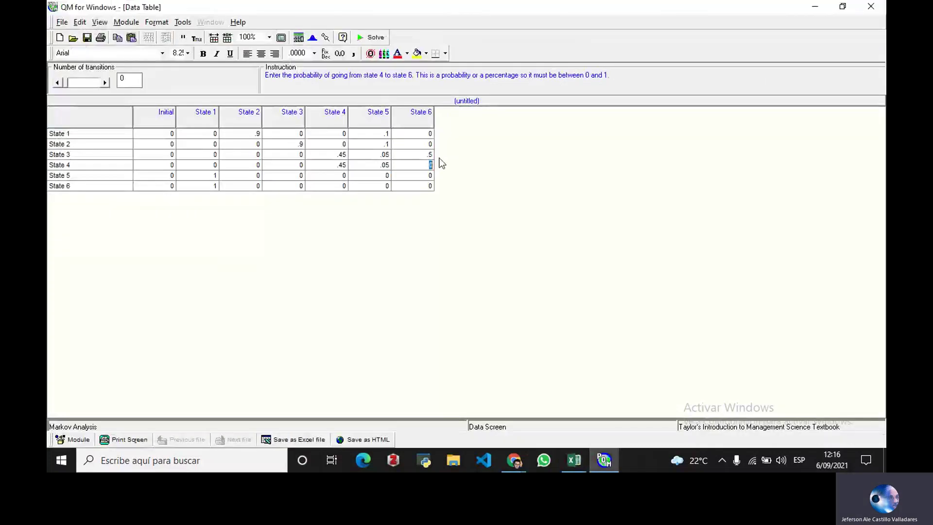
text(0)
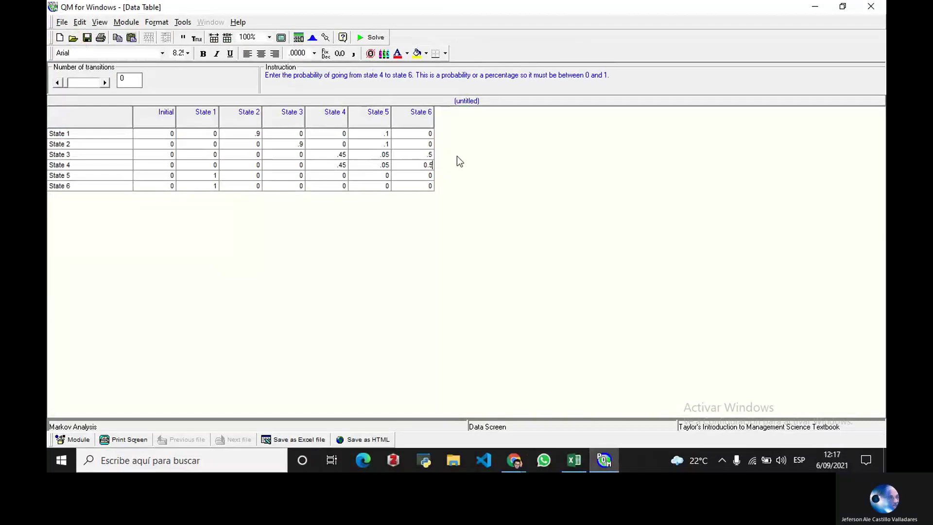
Step: Solve the Markov model and display the steady-state transition matrix results
click(366, 39)
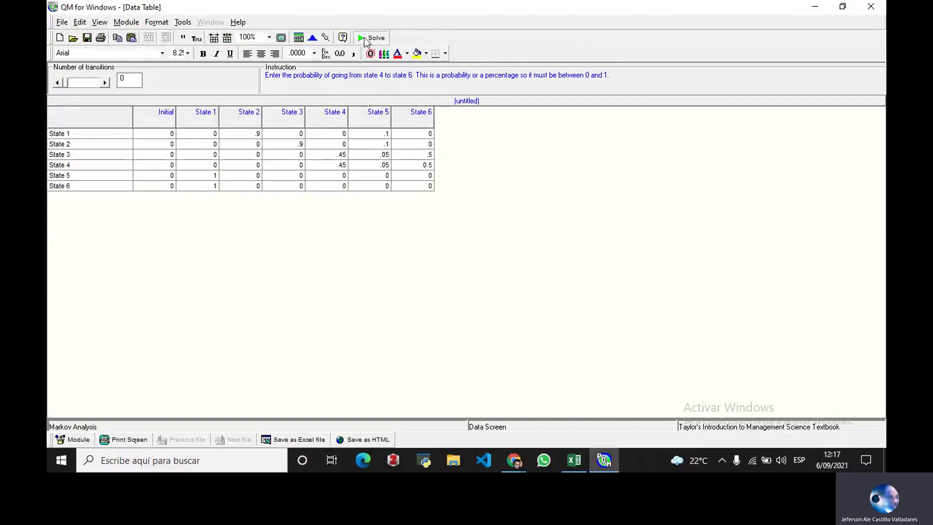
click(366, 39)
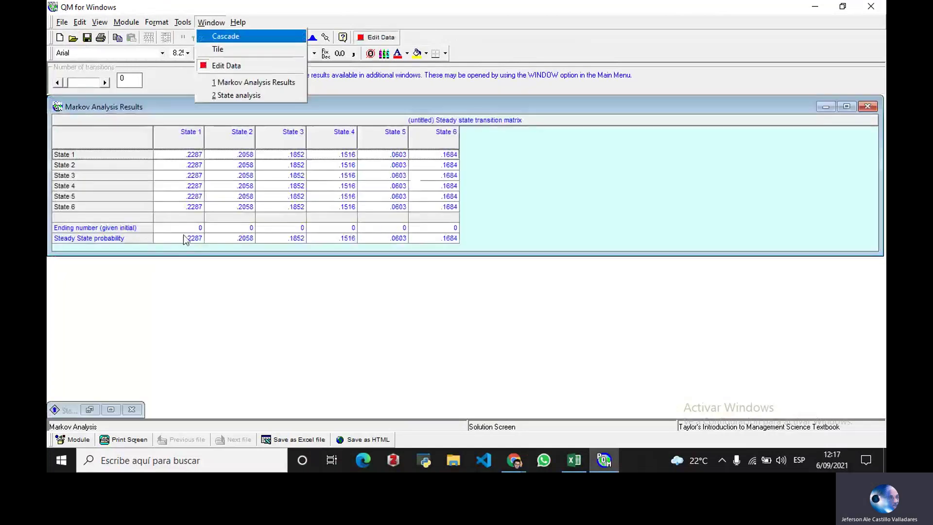
click(203, 264)
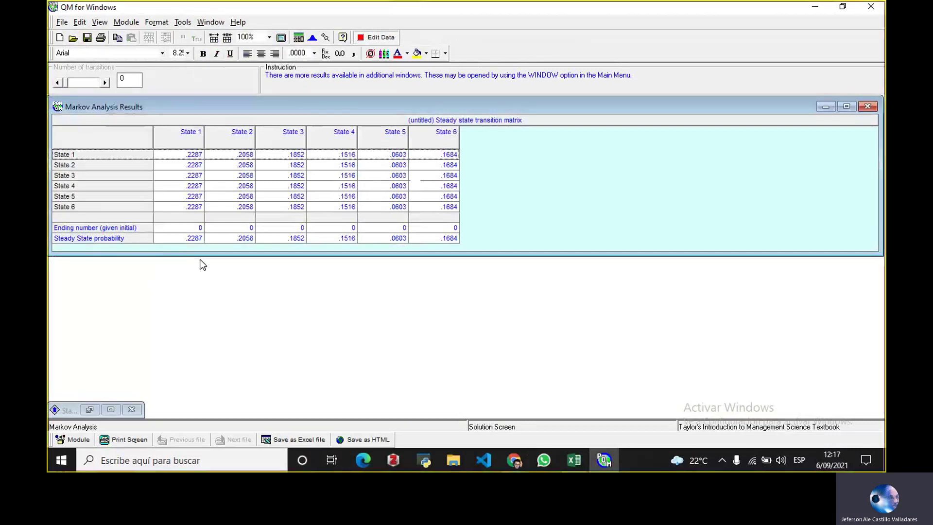
Step: Capture the ending number and steady-state probability values as a screen snip and paste the image into Excel around J24:P26
key(super+shift+s)
drag(161, 217, 480, 258)
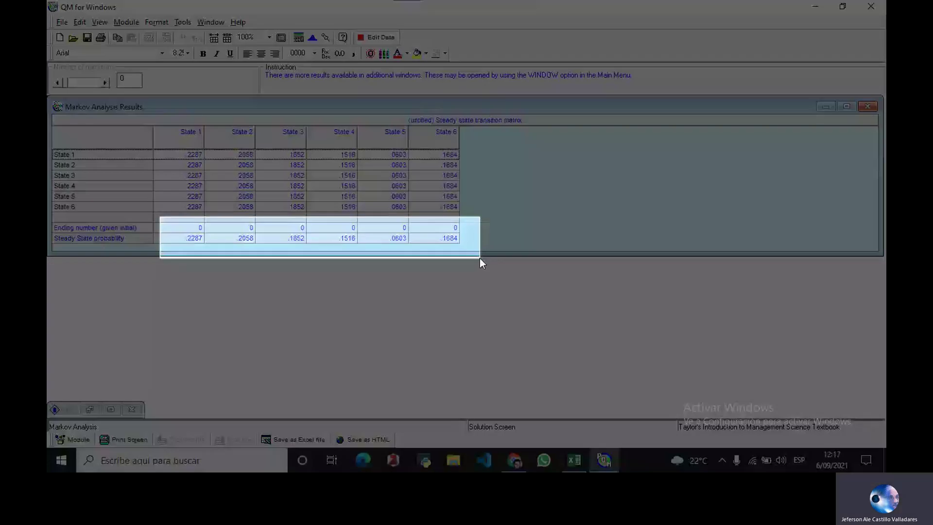
drag(479, 258, 479, 258)
key(alt+Tab)
key(ctrl+v)
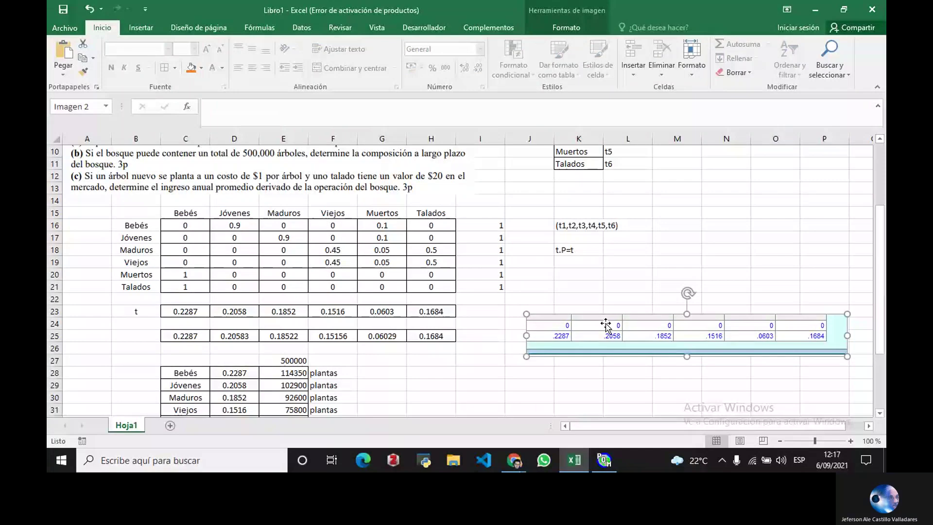
Step: Clear the product results in C25:H25 and label the row "t" in B25
click(147, 310)
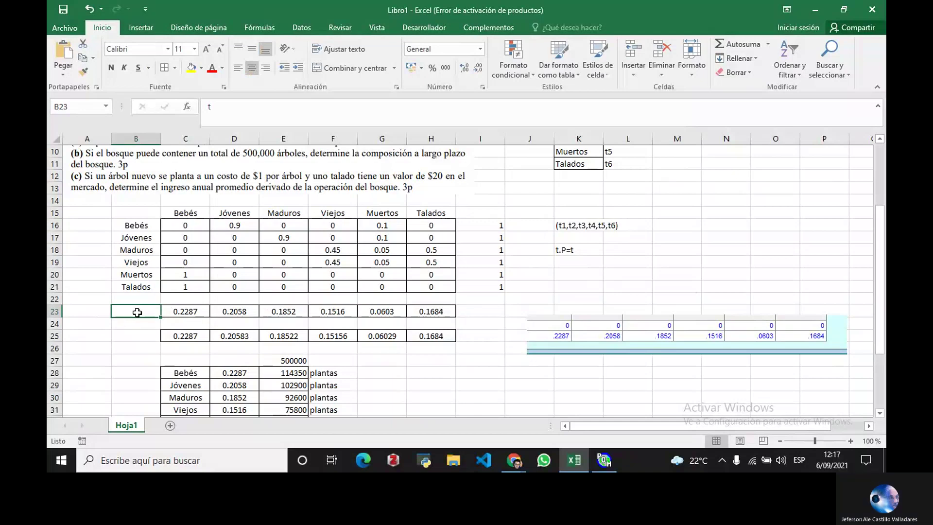
drag(170, 336, 413, 337)
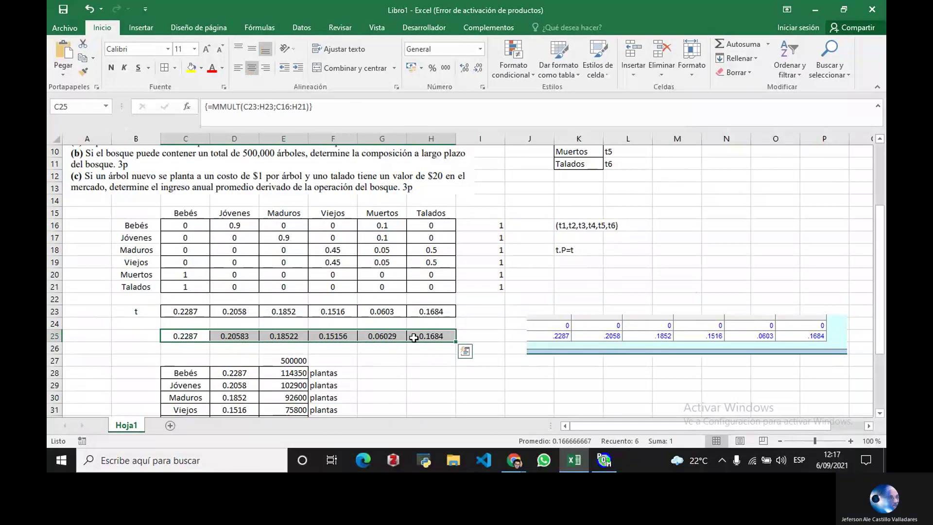
key(Delete)
click(192, 337)
click(138, 338)
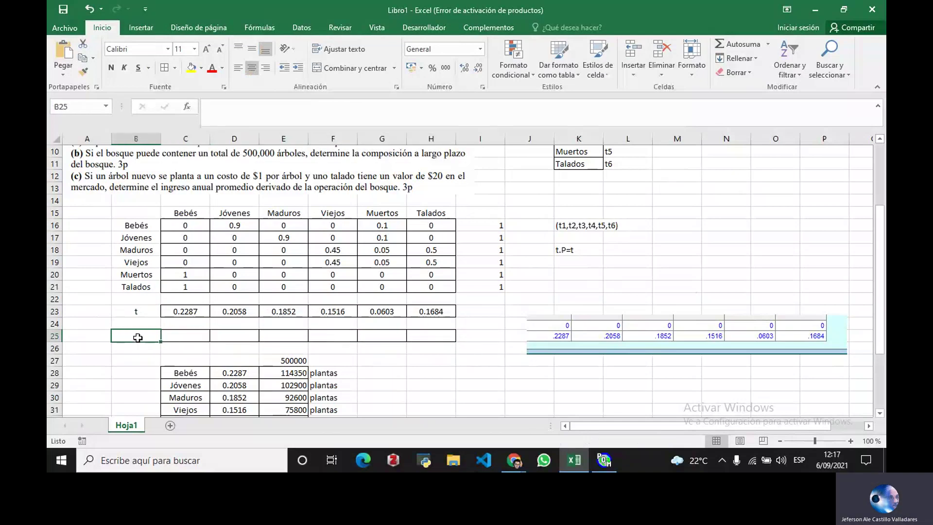
text(t)
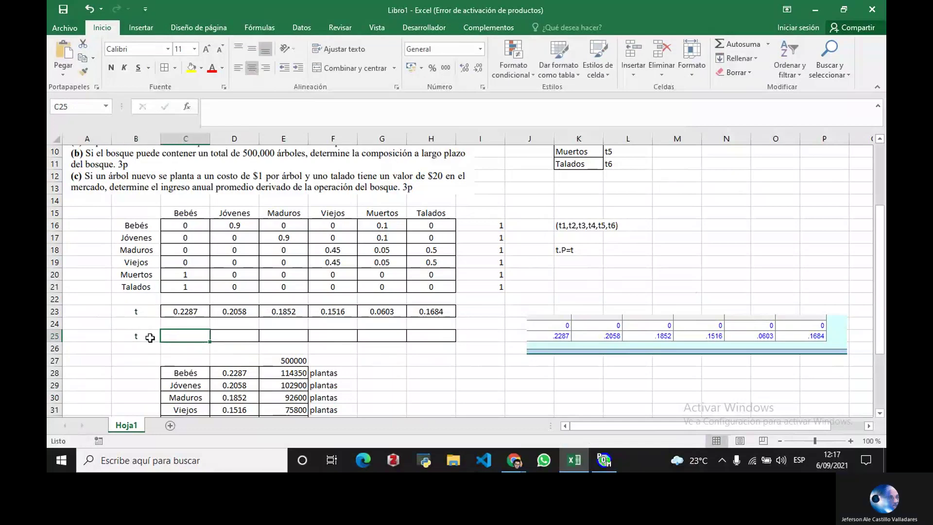
Step: Enter the array formula =MMULT(C23:H23;C16:H21) across C25:H25 to multiply the steady-state vector by the transition matrix
drag(192, 335, 416, 334)
click(292, 114)
text(=)
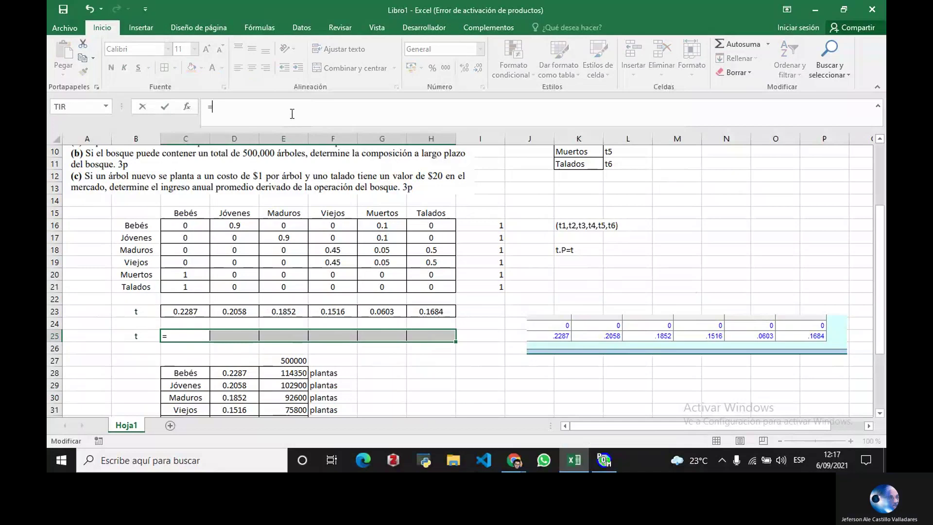
text(MMULT()
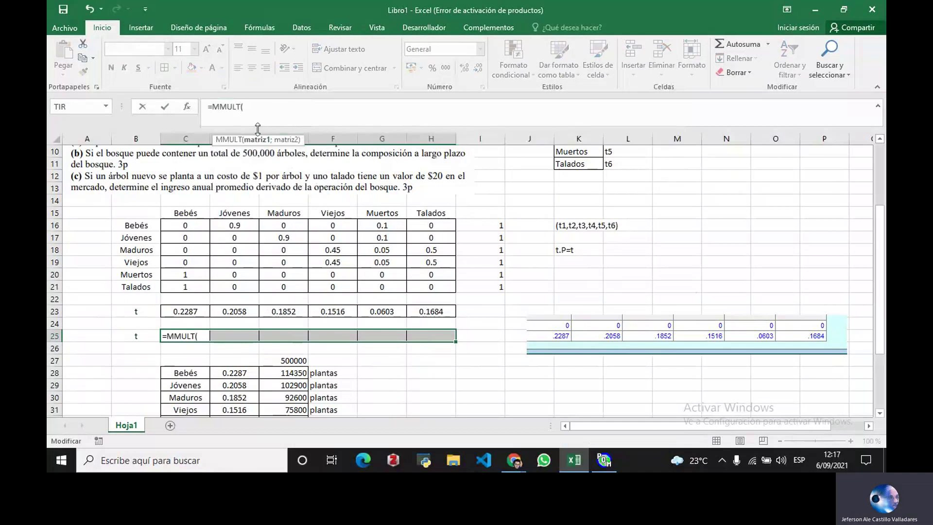
drag(194, 310, 433, 318)
text(;)
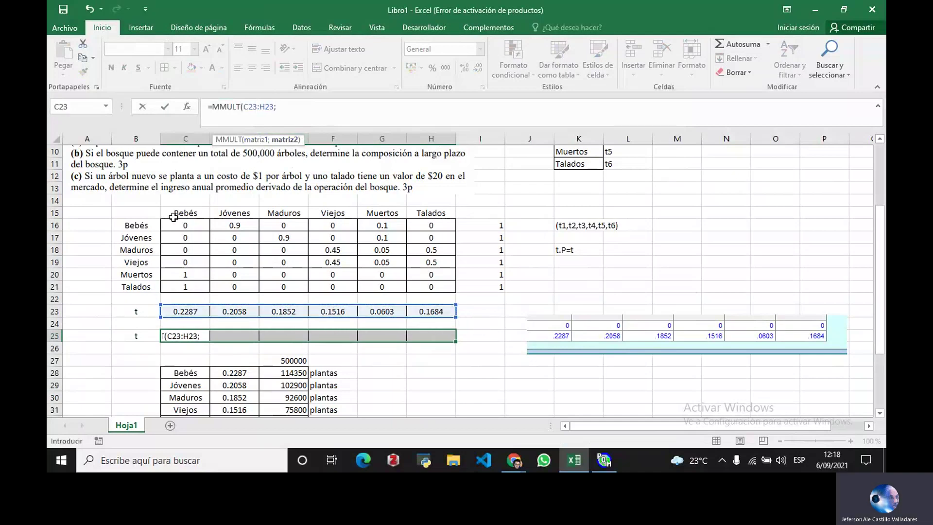
drag(174, 225, 433, 286)
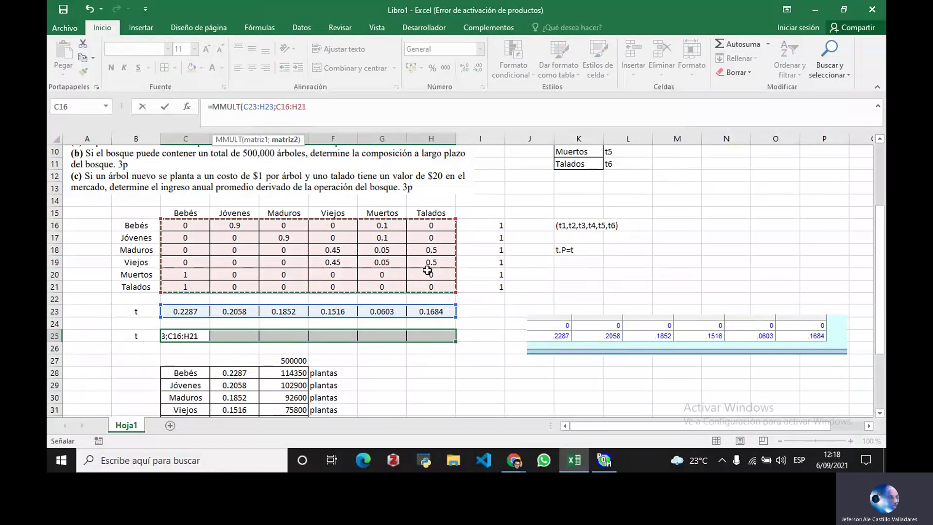
text())
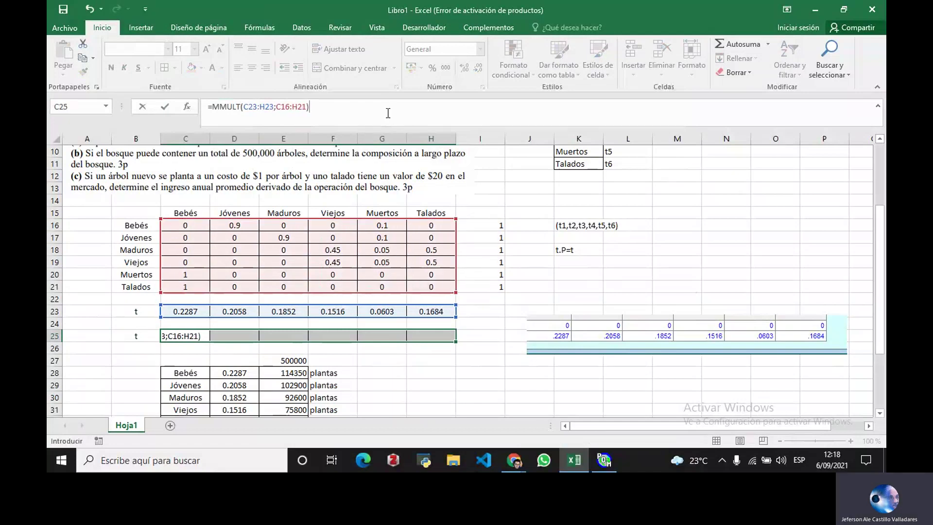
key(ctrl+shift+Return)
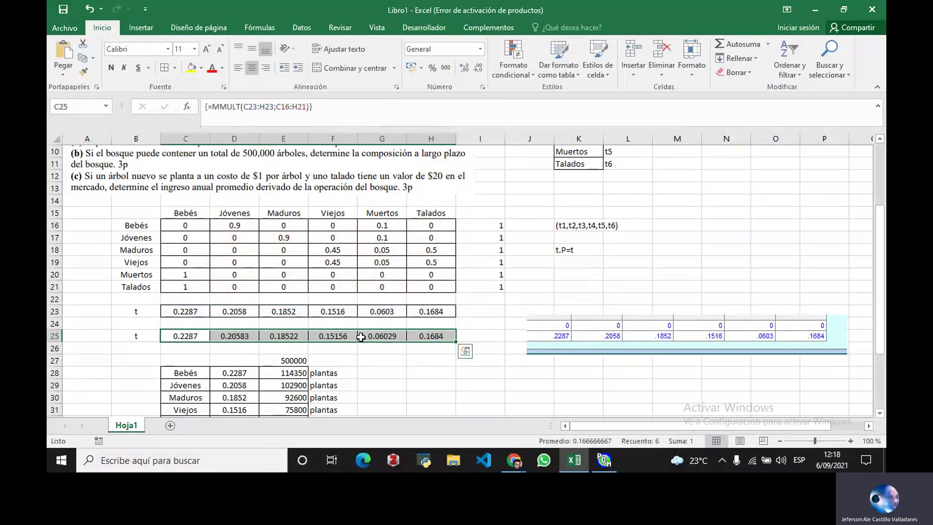
Step: Delete the pasted steady-state results image beside row 25
click(571, 331)
key(Delete)
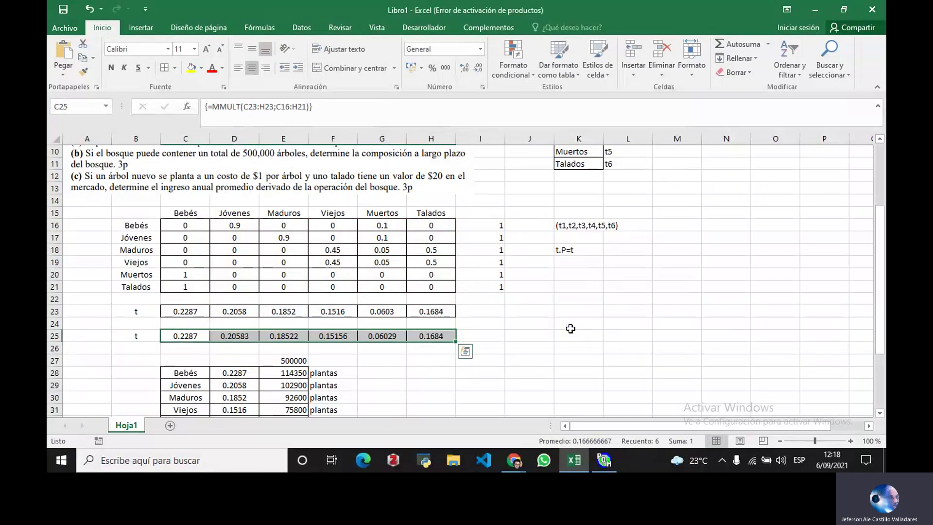
click(508, 336)
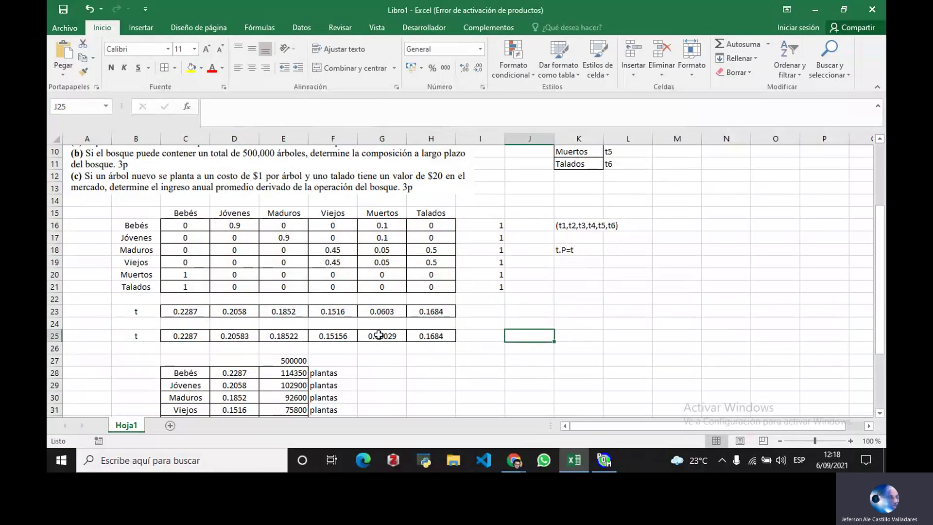
Step: Review the steady-state vector in row 23, the state list, the D28:D33 probabilities and part (b) of the problem statement
scroll(387, 347, down, 1)
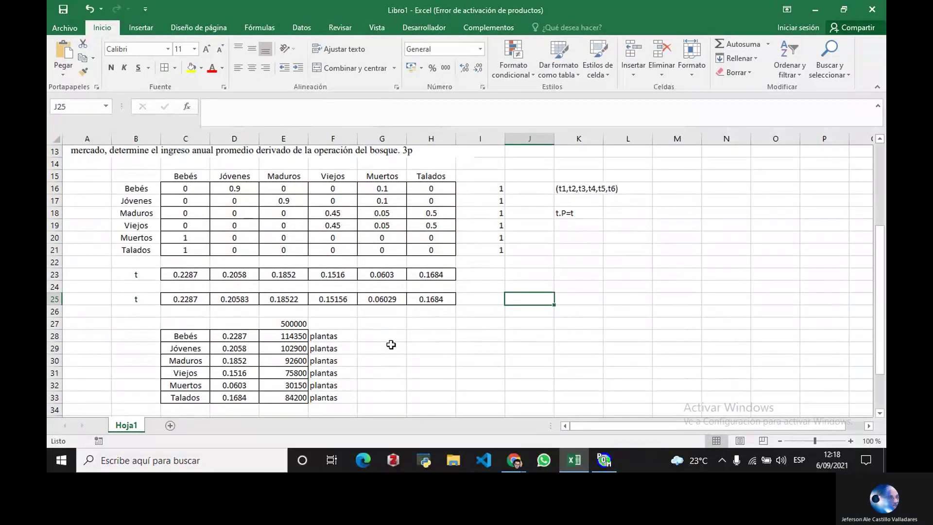
drag(181, 277, 420, 272)
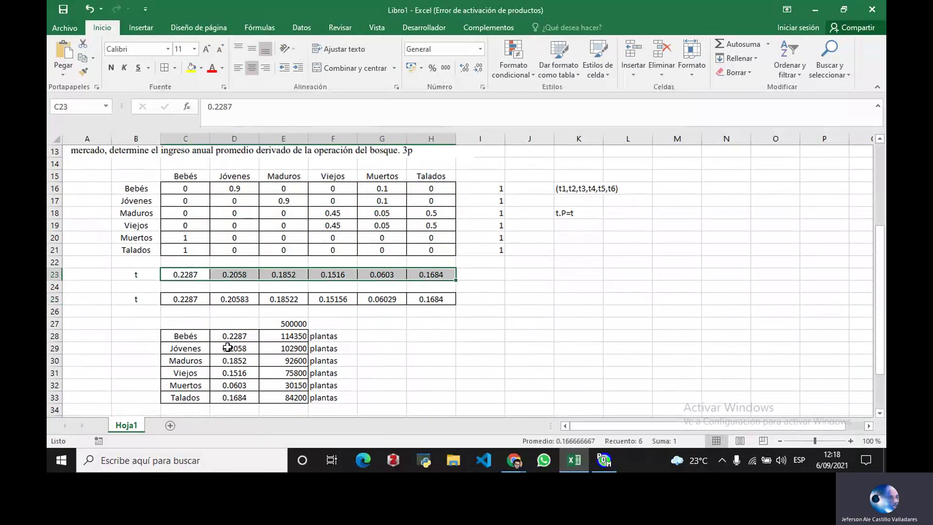
scroll(213, 340, up, 4)
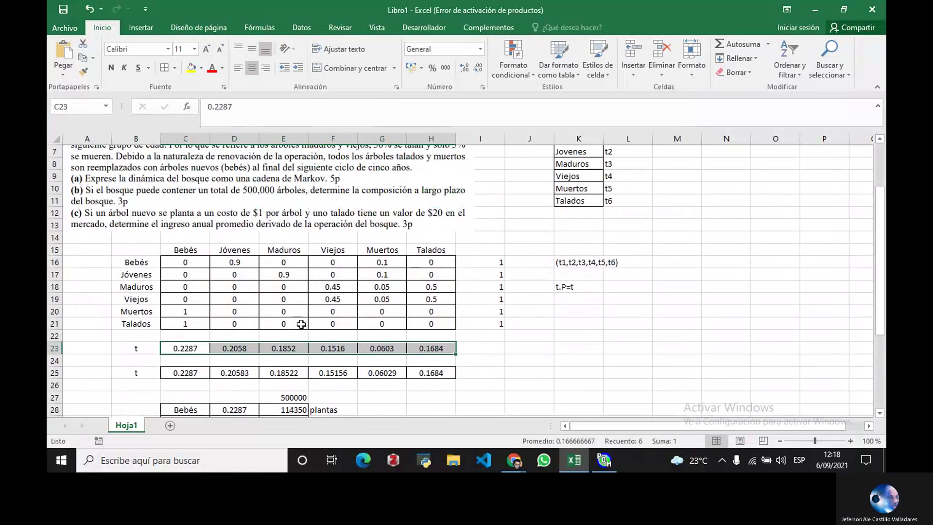
drag(576, 213, 608, 275)
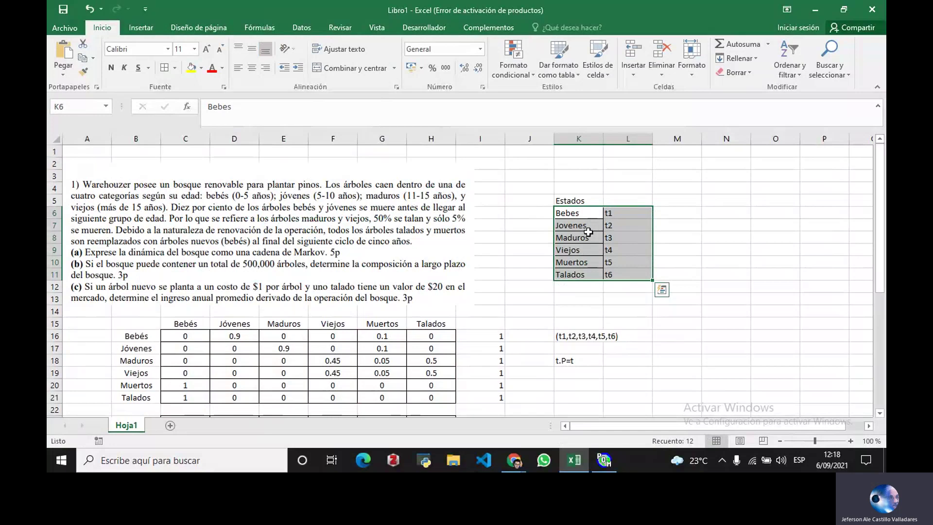
scroll(467, 305, down, 3)
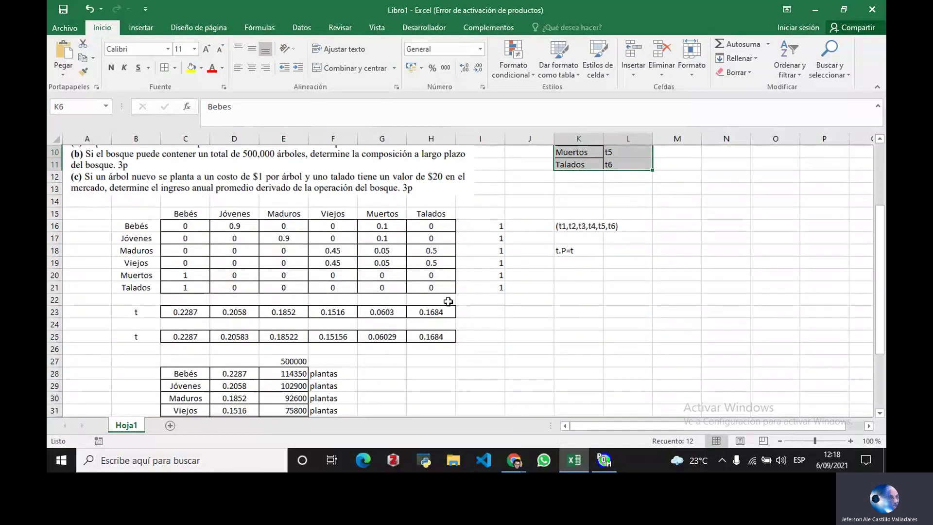
scroll(448, 302, down, 2)
drag(233, 299, 232, 360)
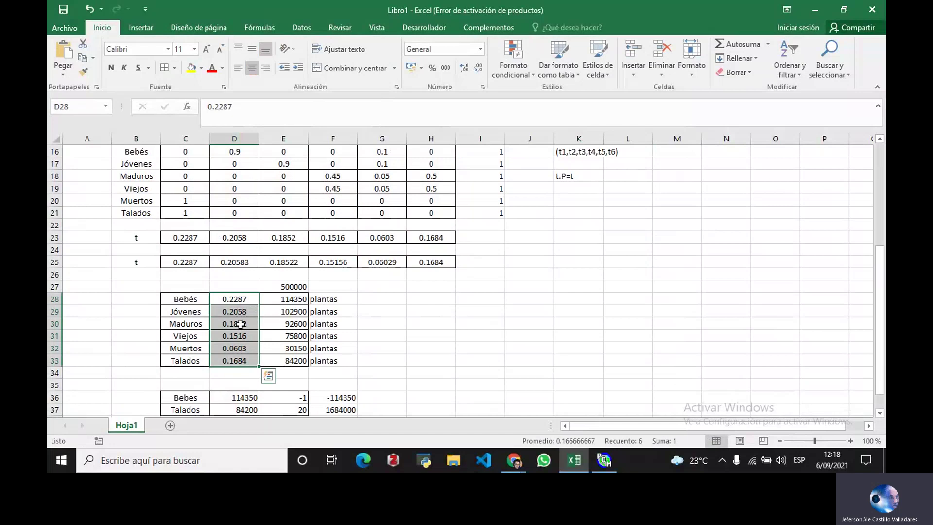
scroll(238, 311, up, 5)
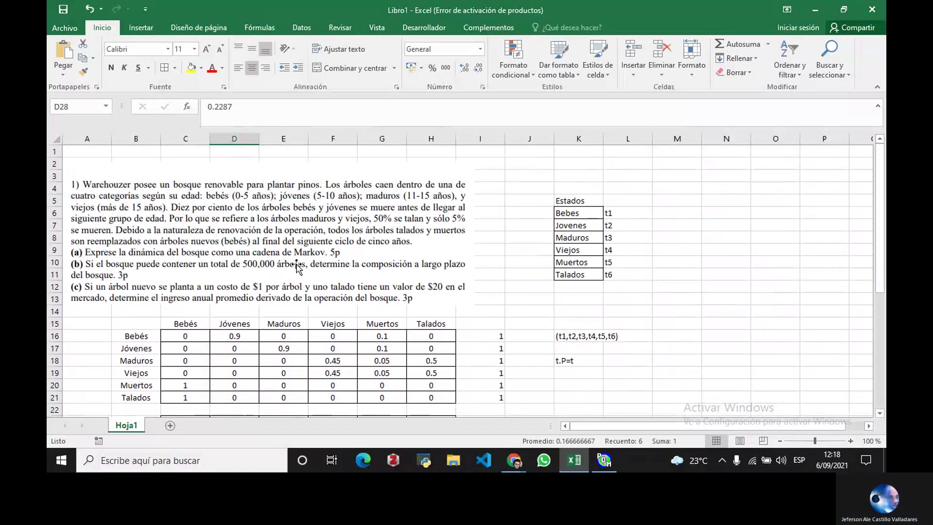
scroll(297, 267, down, 4)
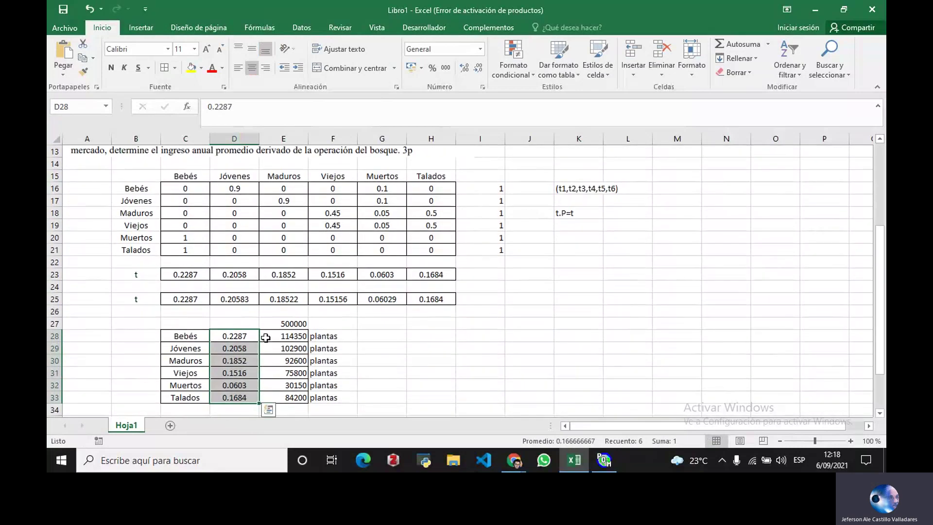
Step: Add up the steady-state probabilities D28:D33 with an automatic sum in D34
scroll(260, 340, down, 1)
click(238, 373)
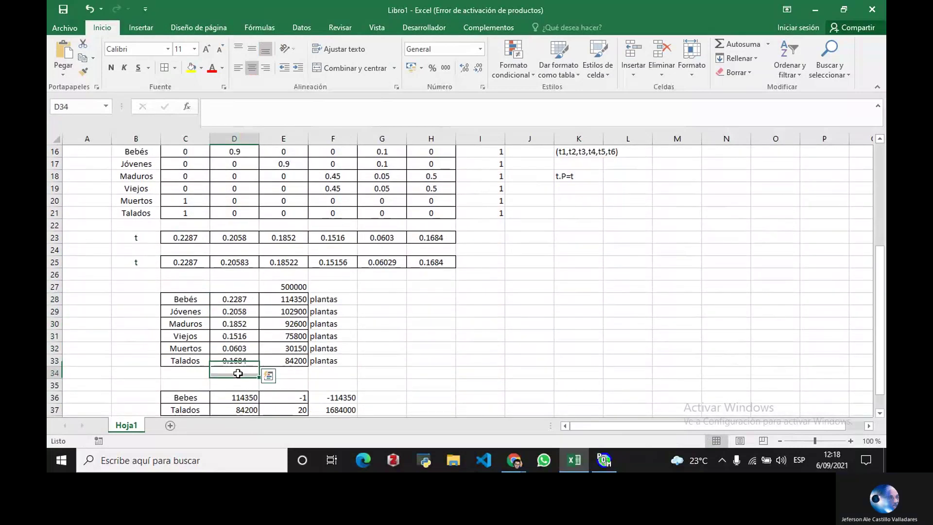
click(739, 48)
key(Return)
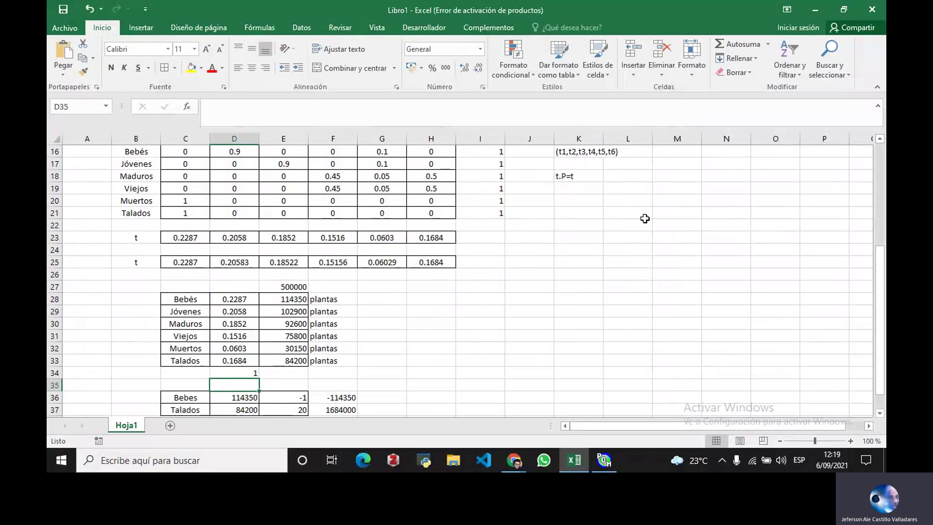
Step: Write the normalization condition t1+t2+t3+t4+t5+t6=1 in cell M17
scroll(643, 217, up, 1)
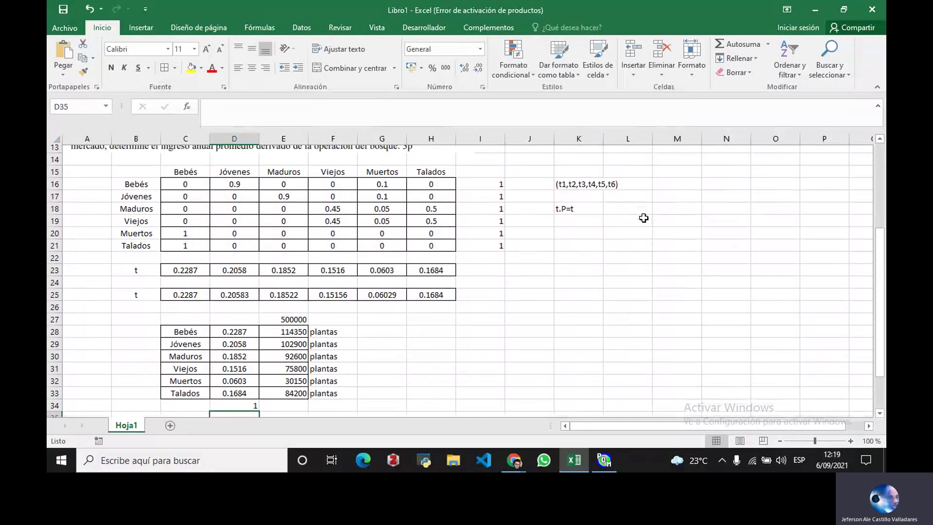
scroll(643, 218, up, 1)
click(660, 238)
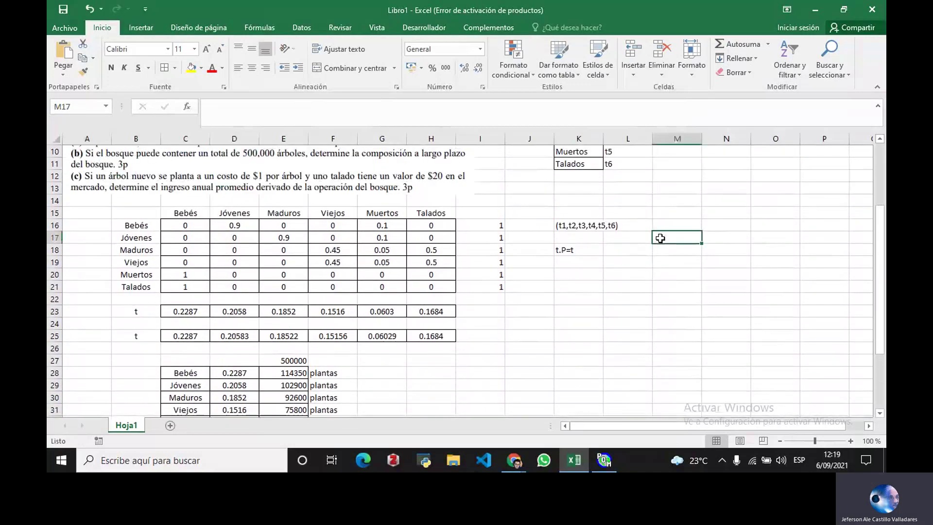
text(t1)
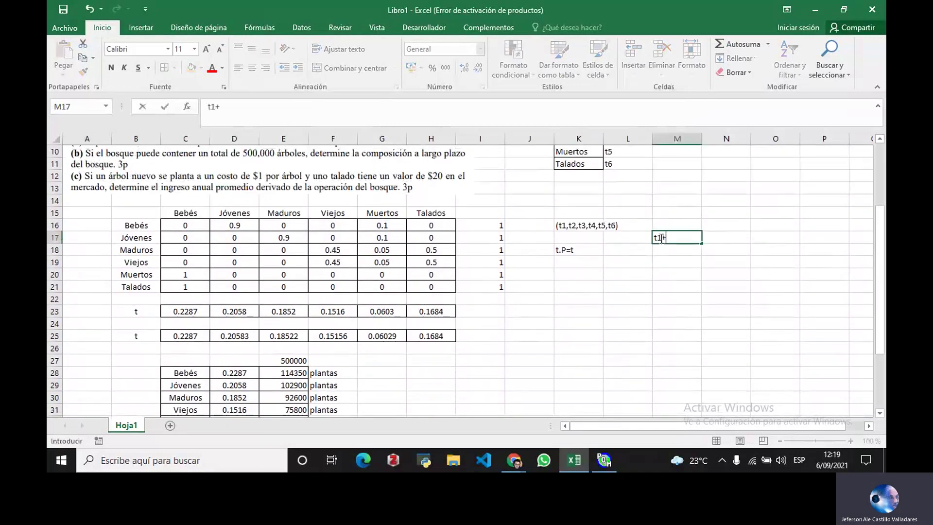
text(+t2+)
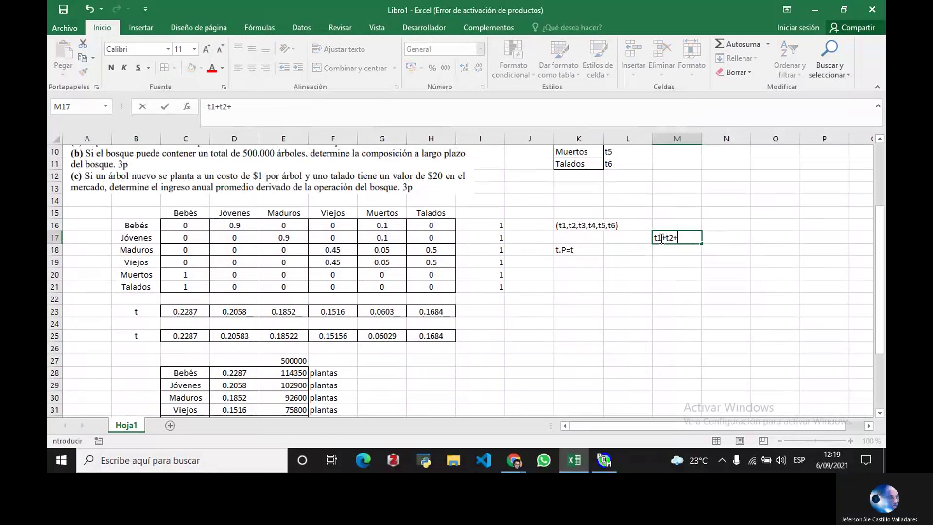
text(t3+t4+t)
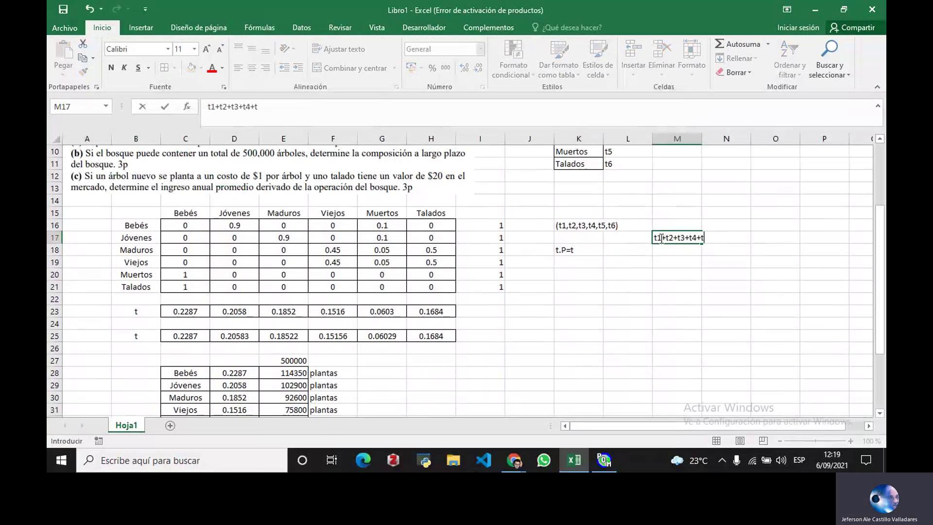
text(5+t6=1)
key(ctrl+Return)
key(Return)
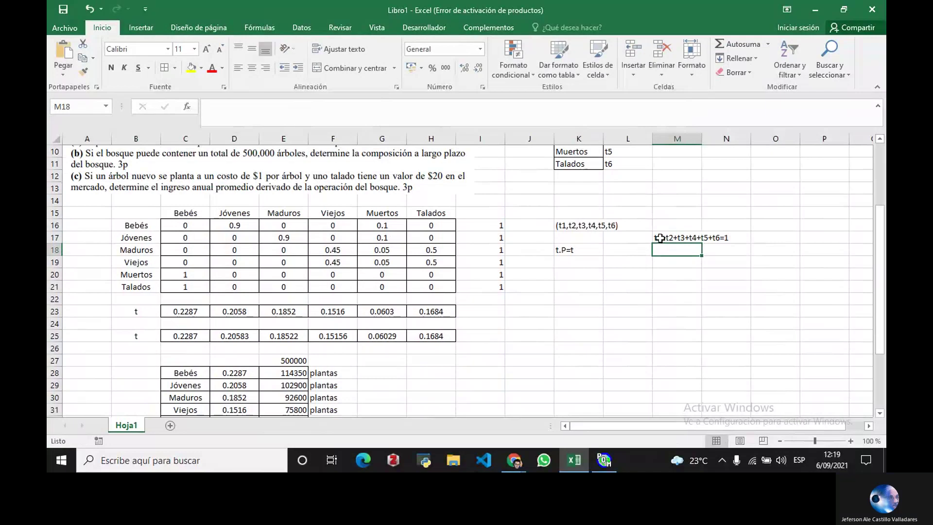
Step: Center the probability sum in D34 and check the Bebés tree-count formula in E28
scroll(350, 331, down, 2)
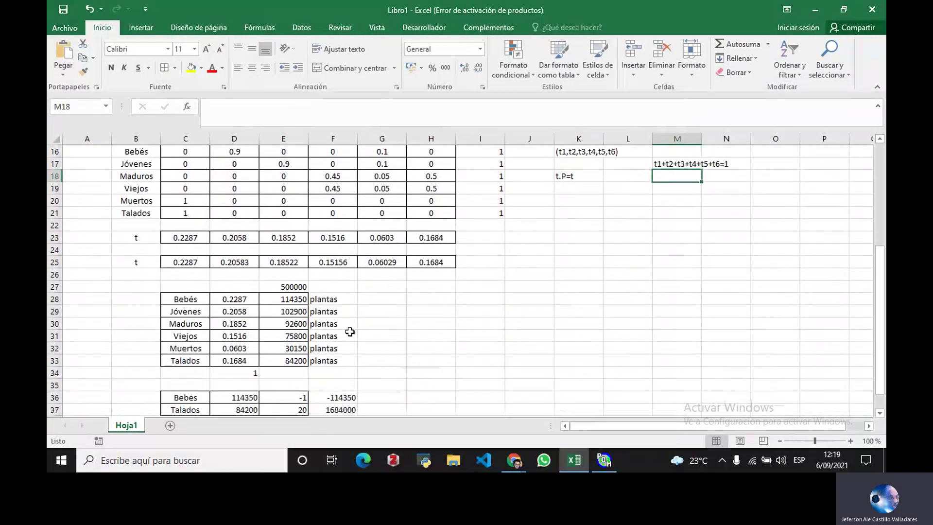
click(238, 374)
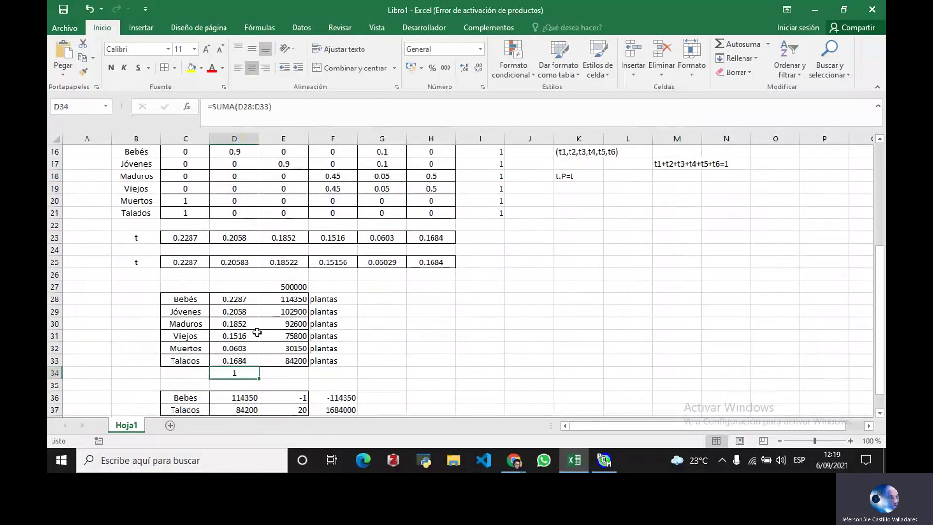
double_click(288, 296)
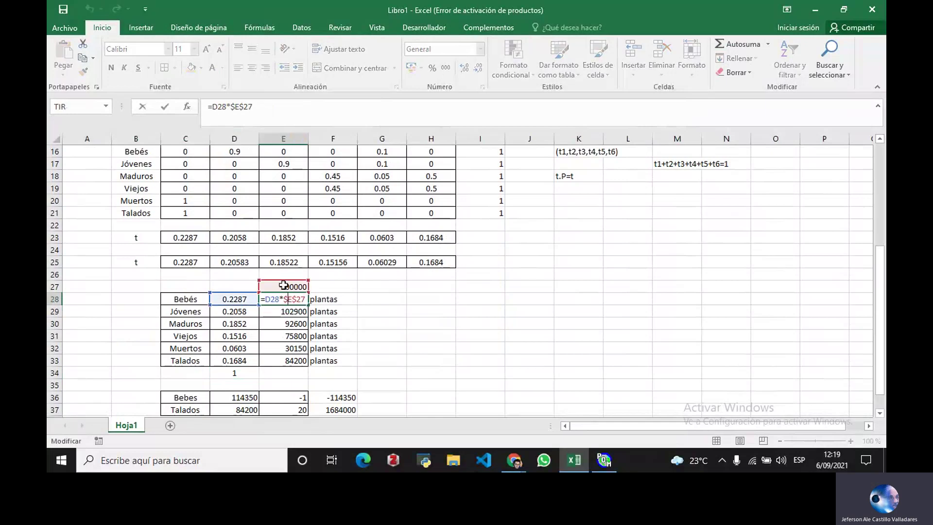
key(Return)
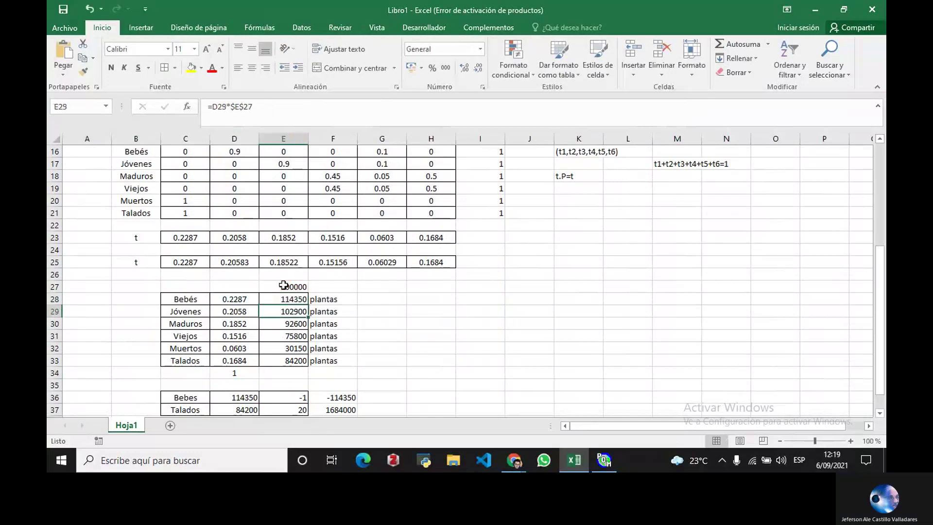
Step: Replace the unit label in F28 with "arboles" and fill it down through F33
click(321, 298)
text(arboles)
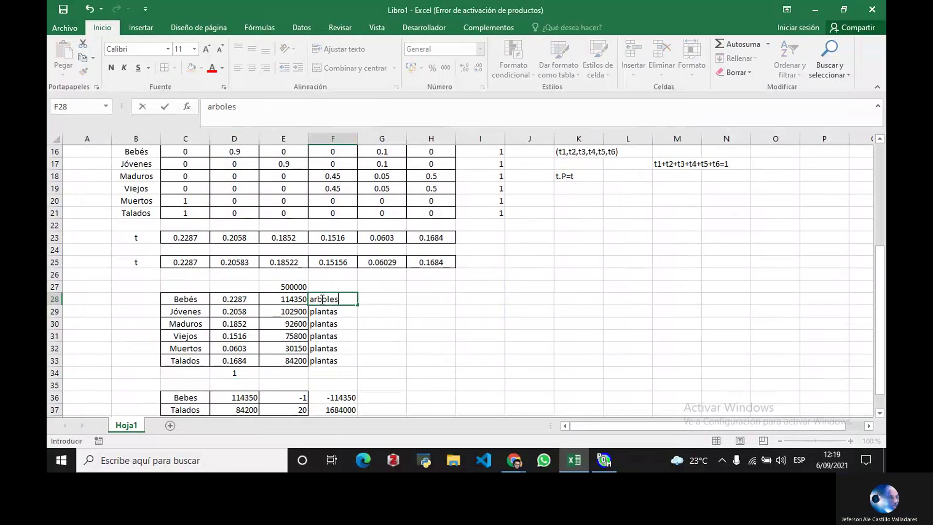
key(Return)
click(321, 299)
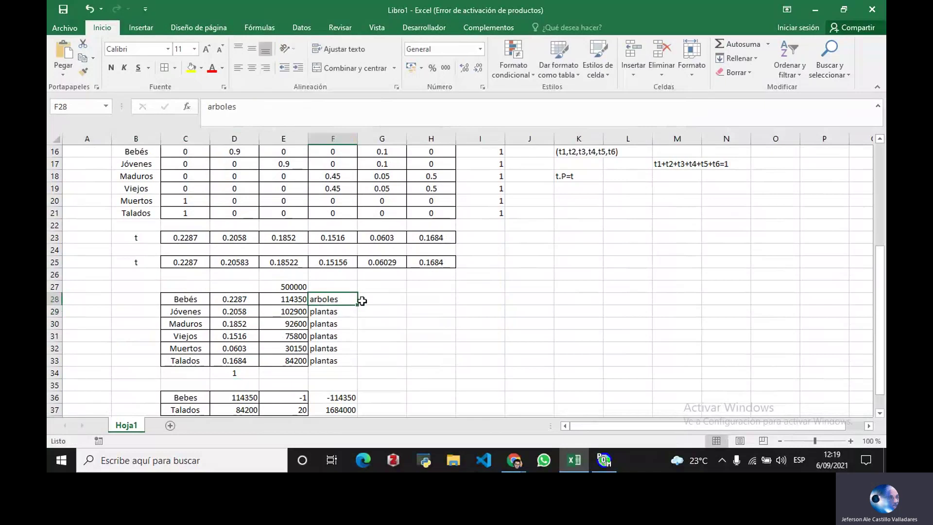
drag(360, 306, 357, 362)
click(401, 346)
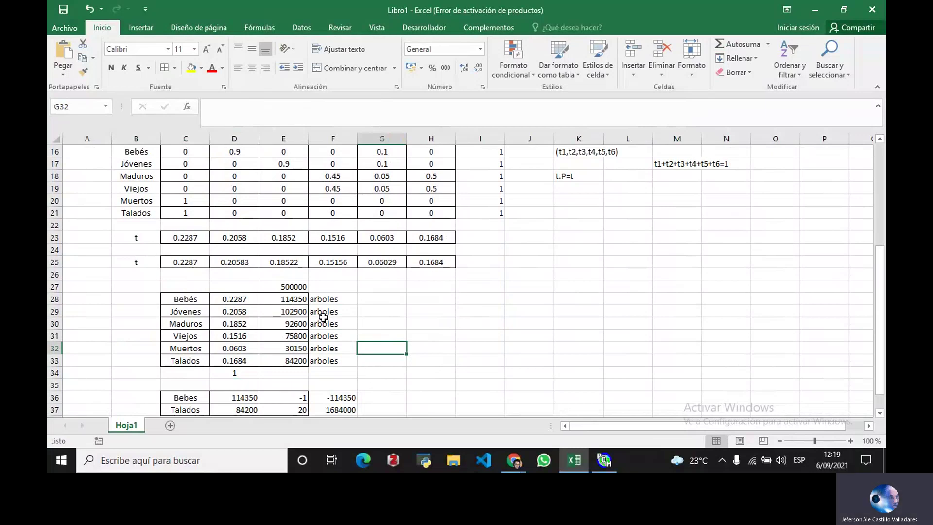
Step: Label cells J28 and J29 as "Ingresos" and "Costos" to start a unit income and cost table
scroll(323, 317, up, 1)
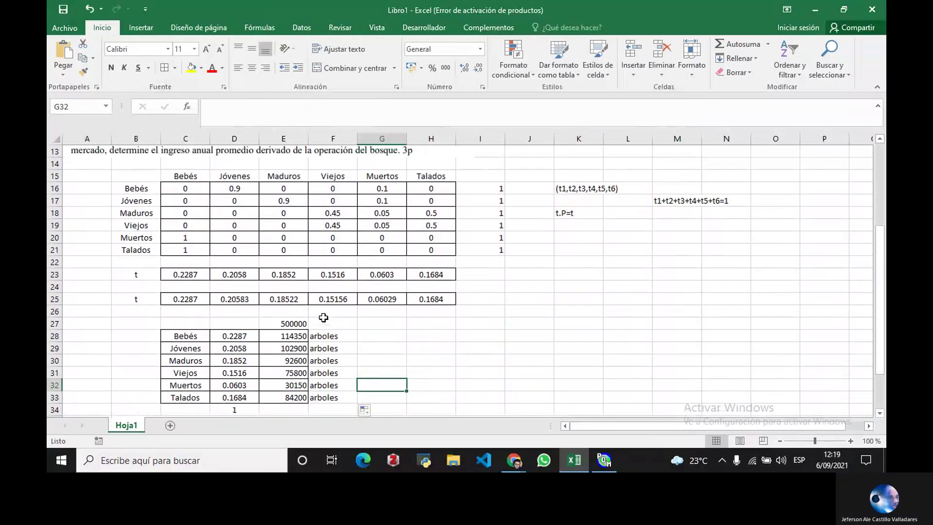
scroll(324, 317, up, 2)
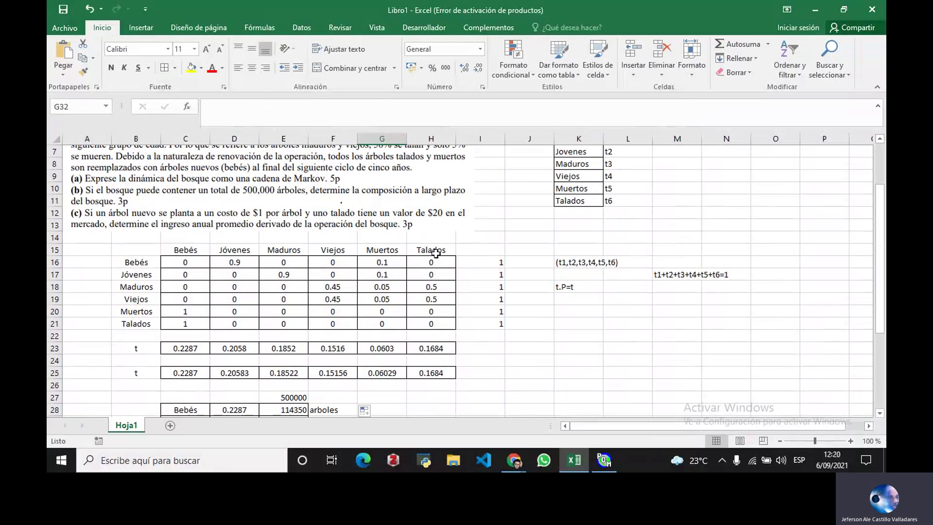
scroll(436, 252, down, 1)
scroll(435, 252, down, 1)
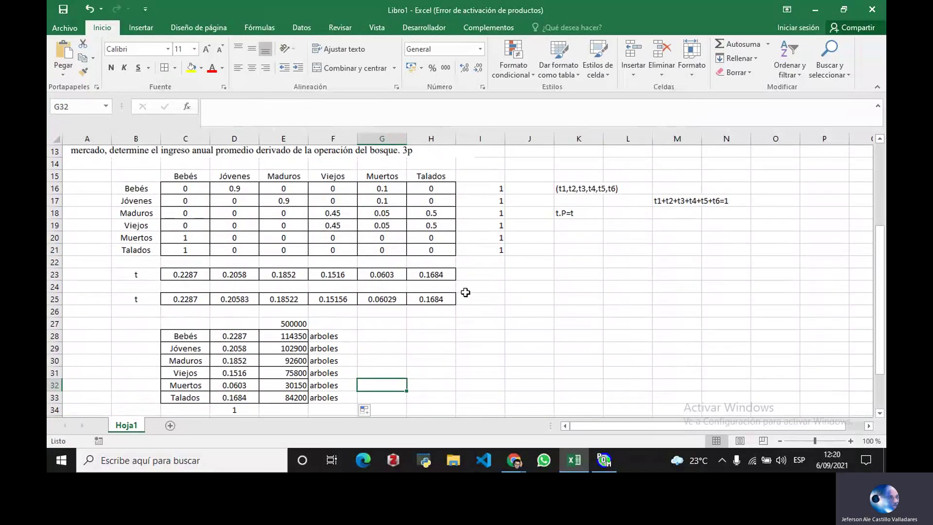
click(528, 336)
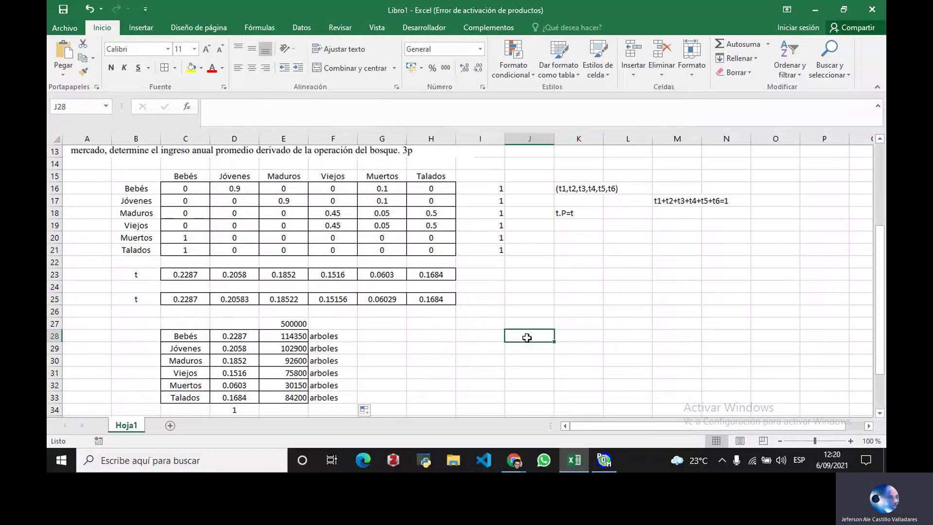
text(Ingresos)
key(Return)
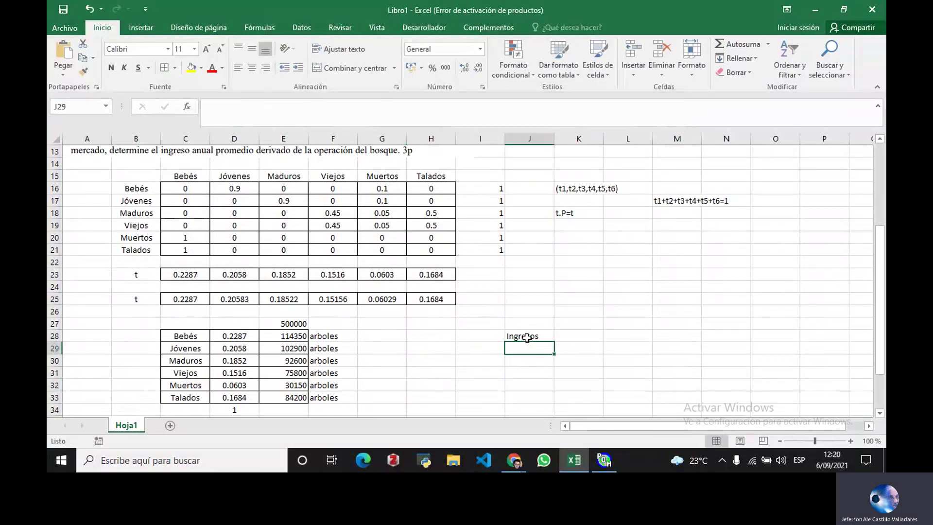
text(Costos)
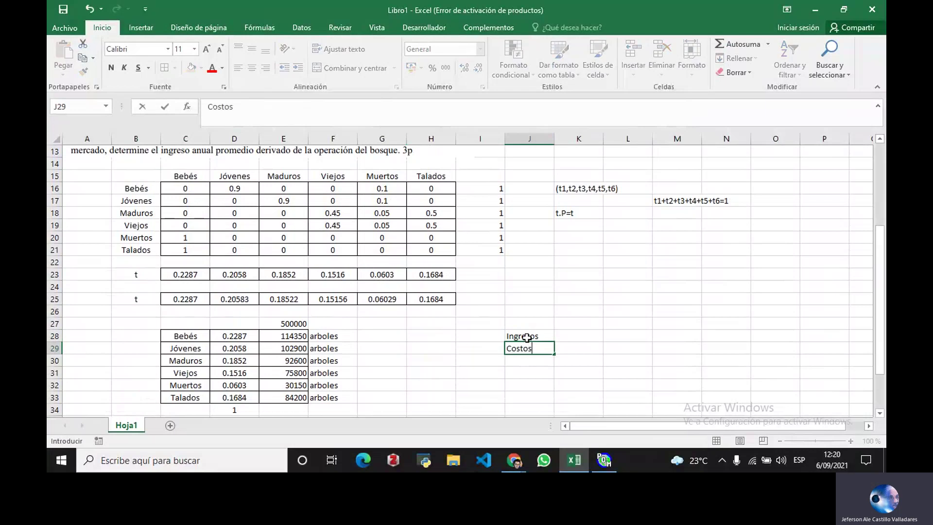
key(Tab)
Step: Enter the header "Ingreso U." in K27 and the unit income of 20 in K28
key(Up)
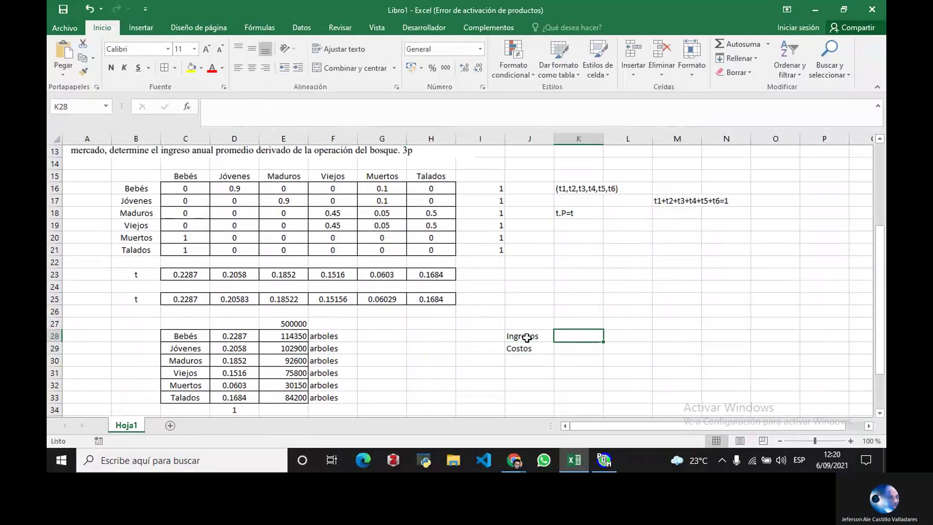
key(Up)
text(Ingreso U)
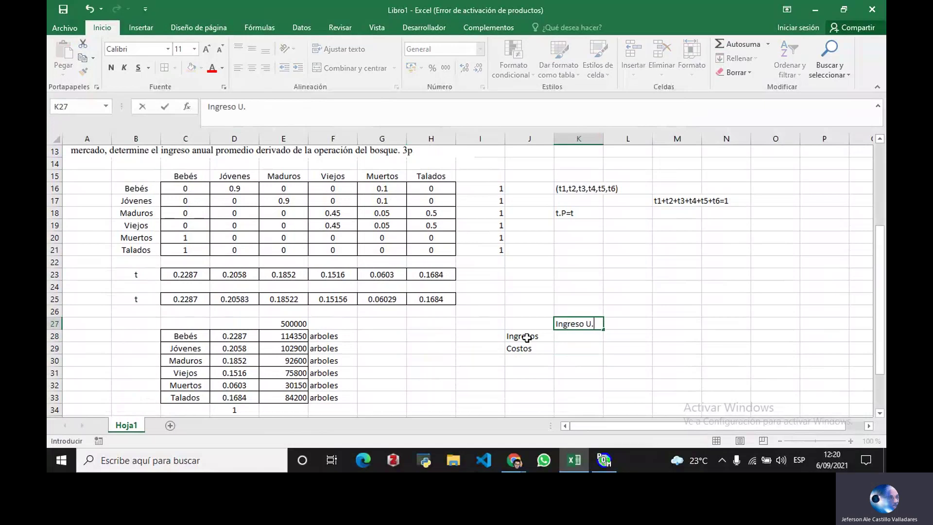
key(Return)
scroll(467, 294, up, 3)
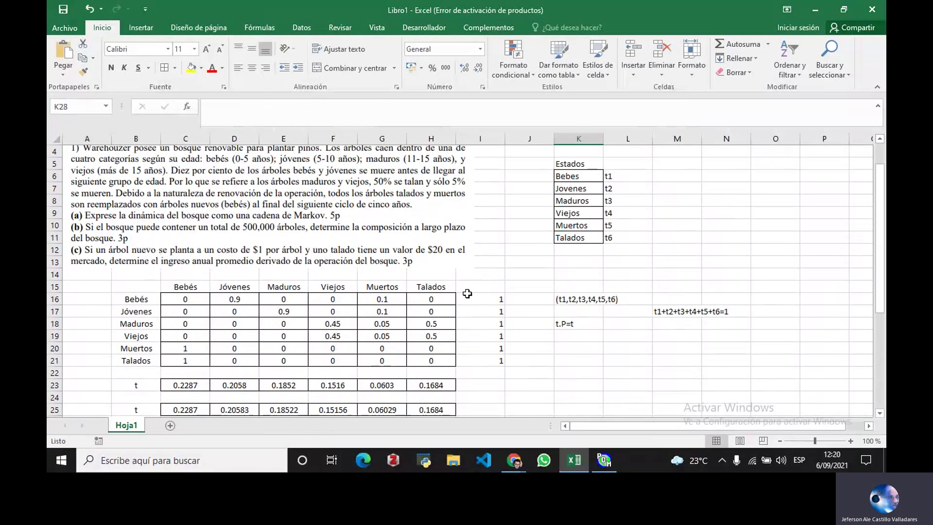
scroll(448, 273, down, 3)
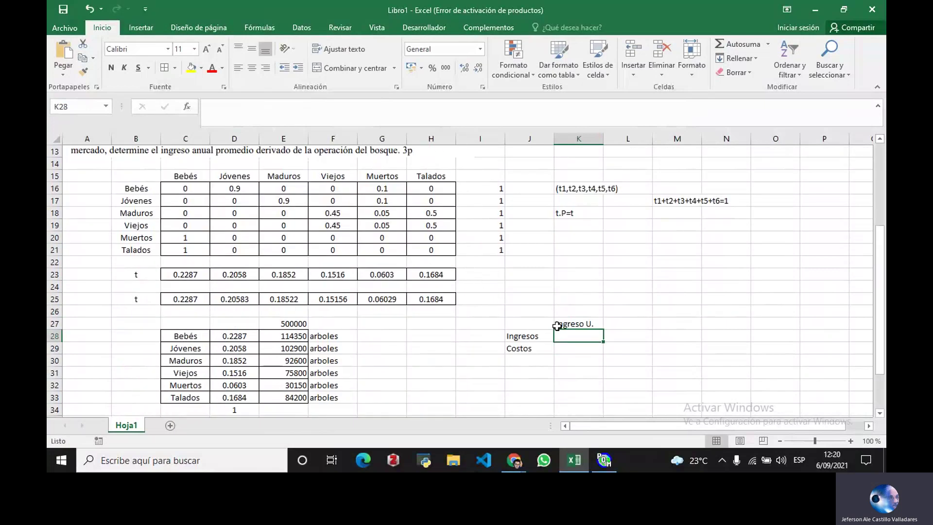
text($)
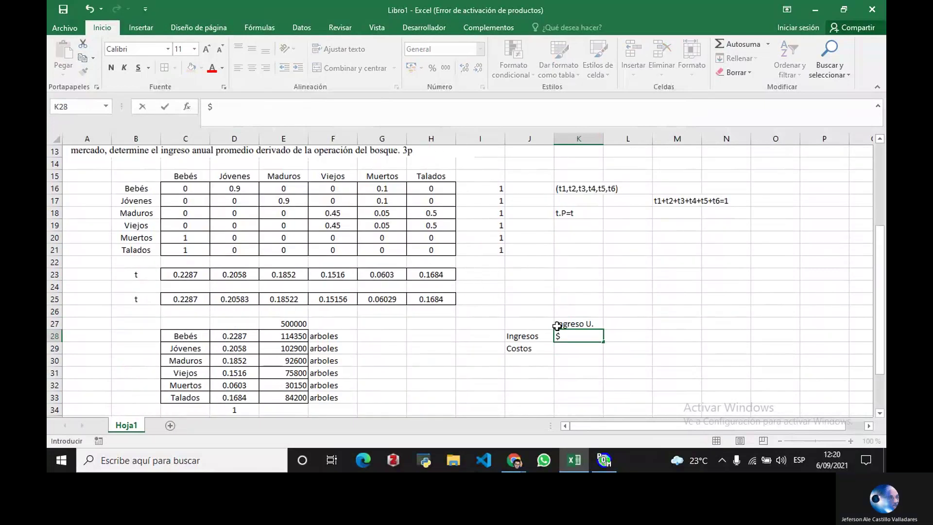
text(20)
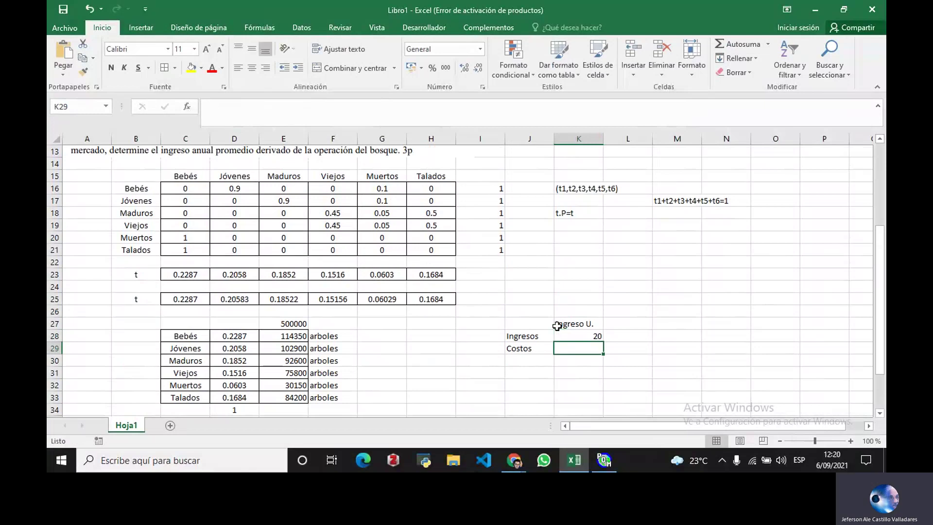
Step: Center the contents of J27:L29 and replace the header in K27 with "Unidad"
click(529, 326)
drag(528, 326, 623, 350)
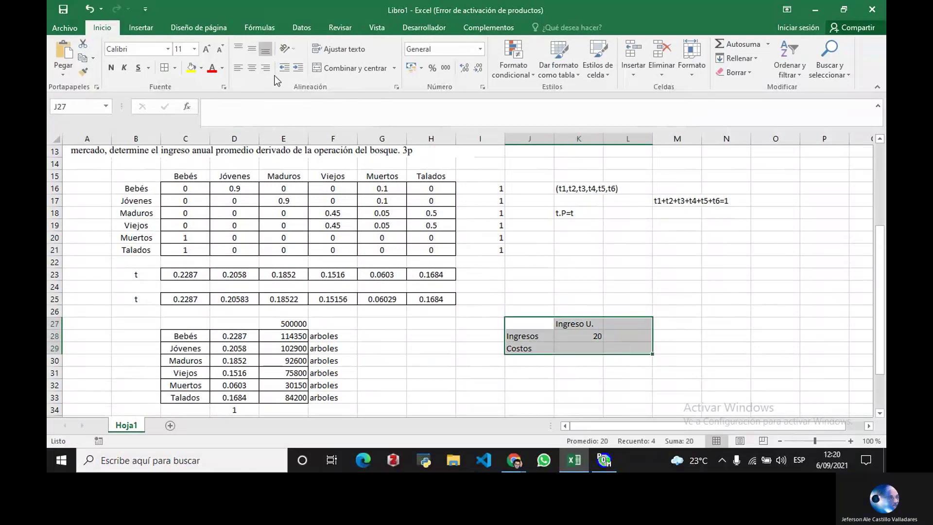
click(251, 67)
click(574, 324)
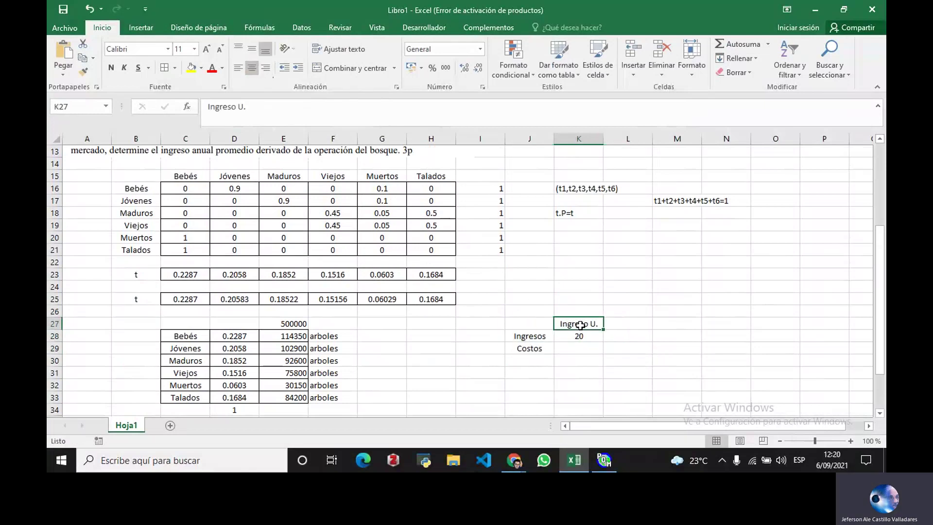
text(Unidad)
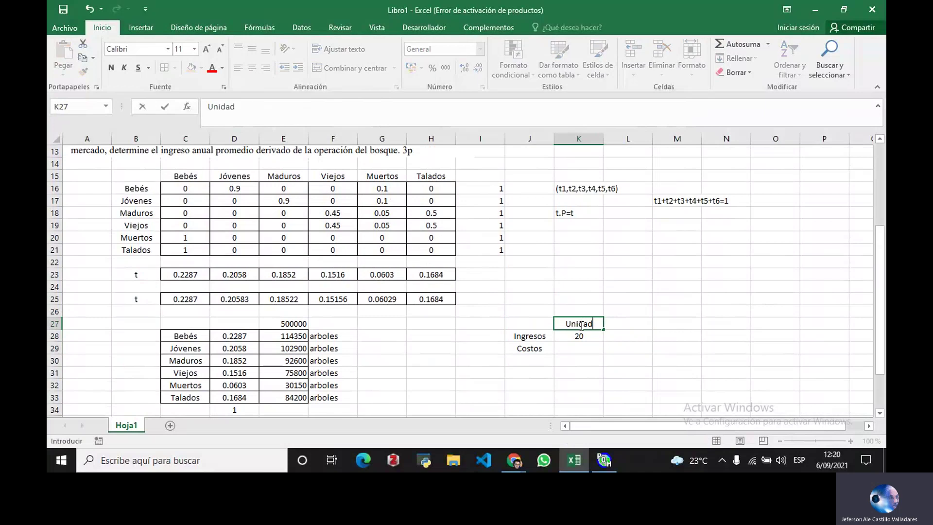
key(Return)
Step: Enter the unit cost of 1 in K29 and apply borders to all cells of J27:K29
click(590, 352)
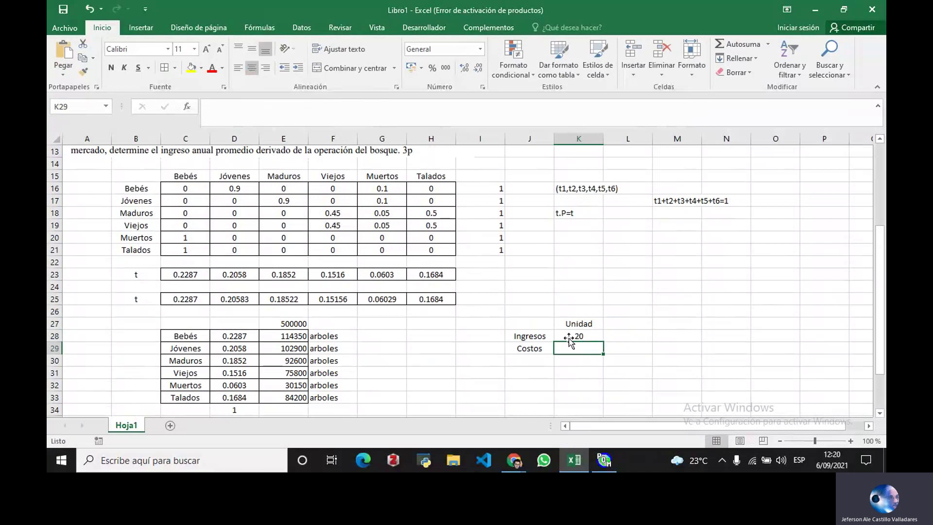
scroll(493, 302, up, 3)
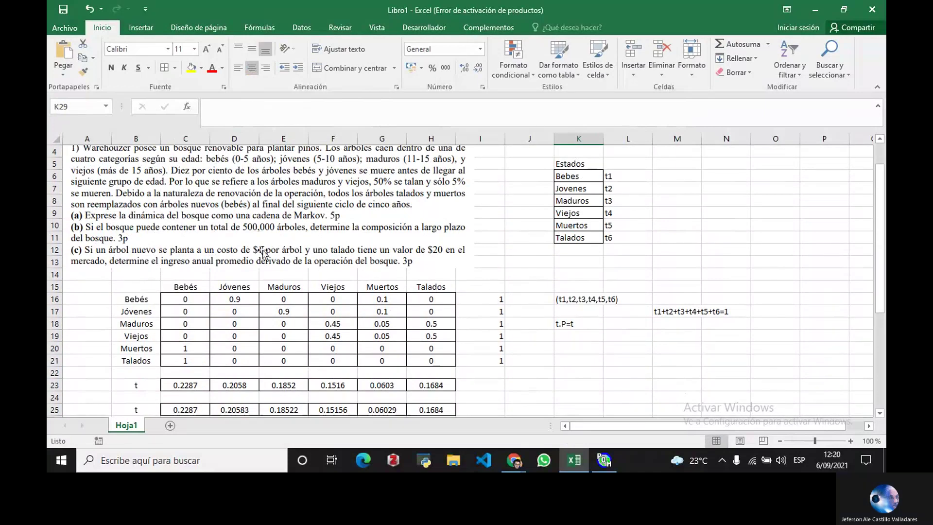
scroll(323, 266, down, 3)
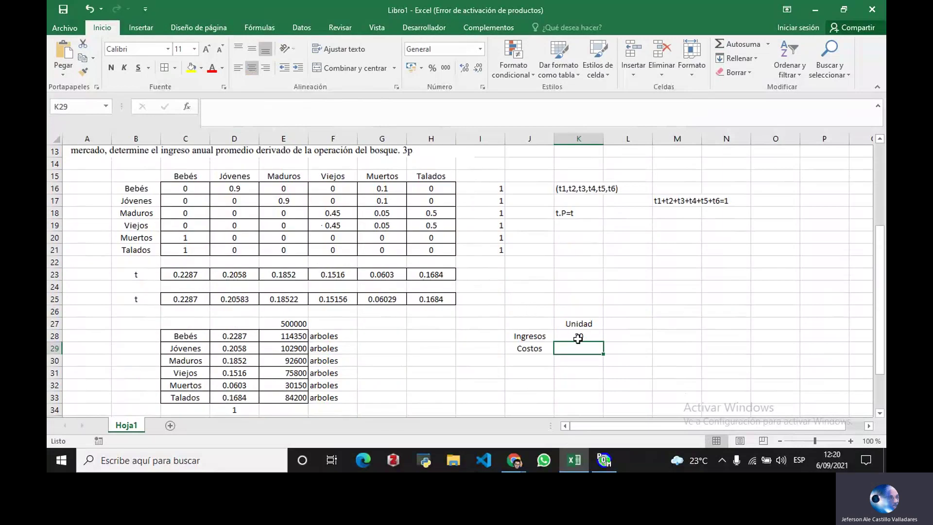
text(1)
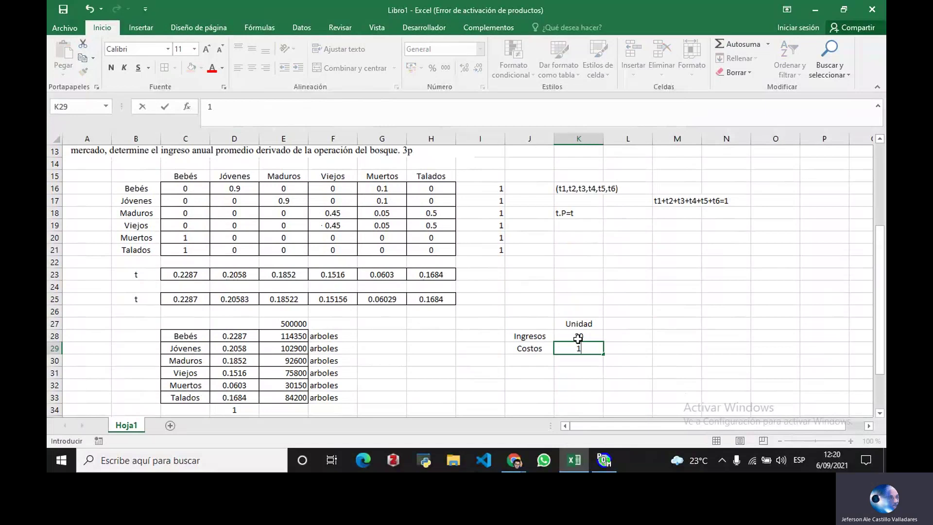
key(Return)
drag(529, 324, 578, 348)
click(165, 67)
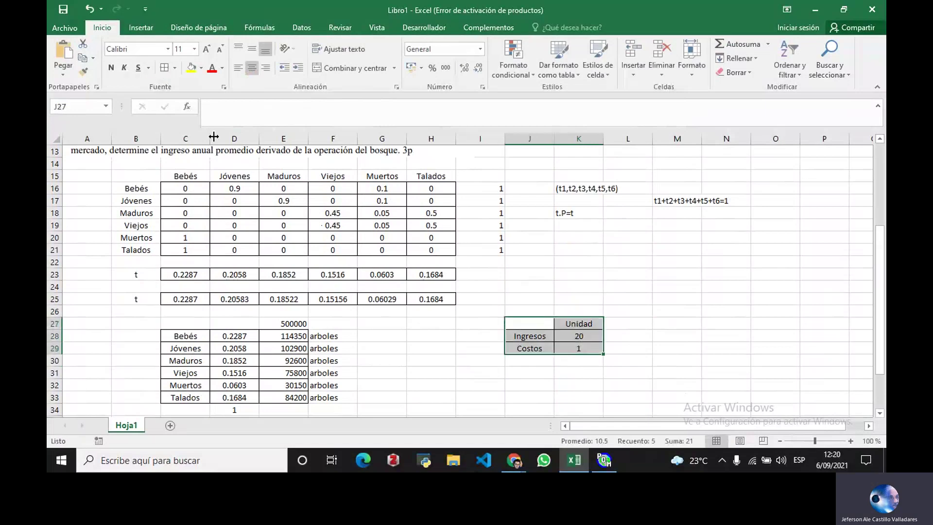
Step: Review part (c) of the problem statement, the long-run tree counts and the income calculation in rows 36 to 39
scroll(357, 283, down, 2)
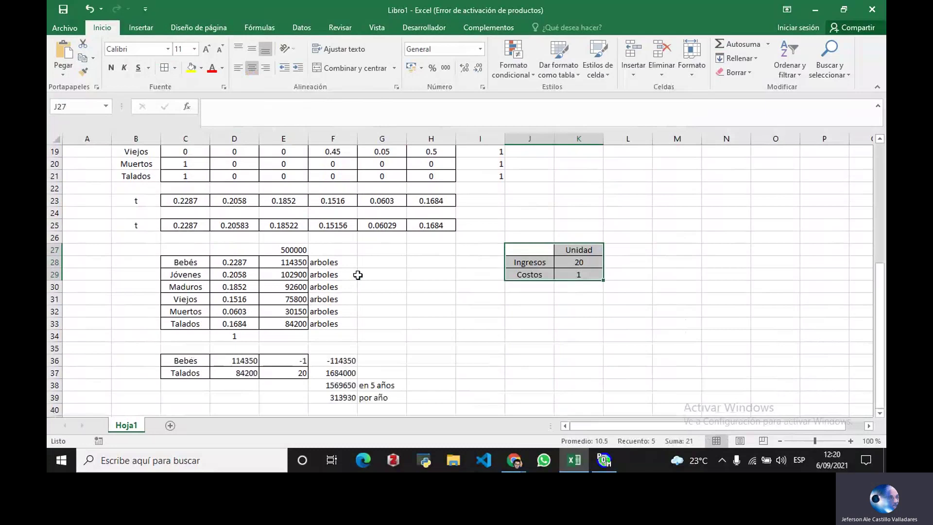
scroll(358, 275, up, 2)
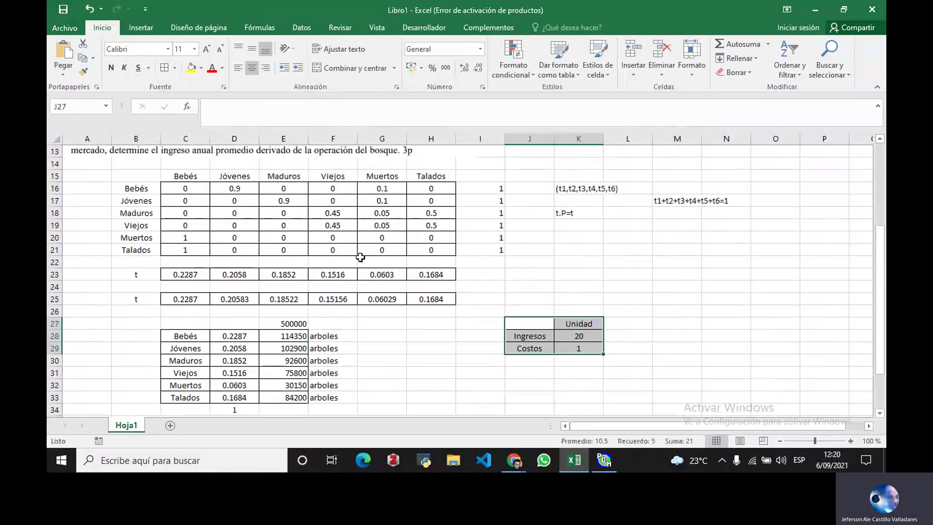
scroll(360, 257, up, 2)
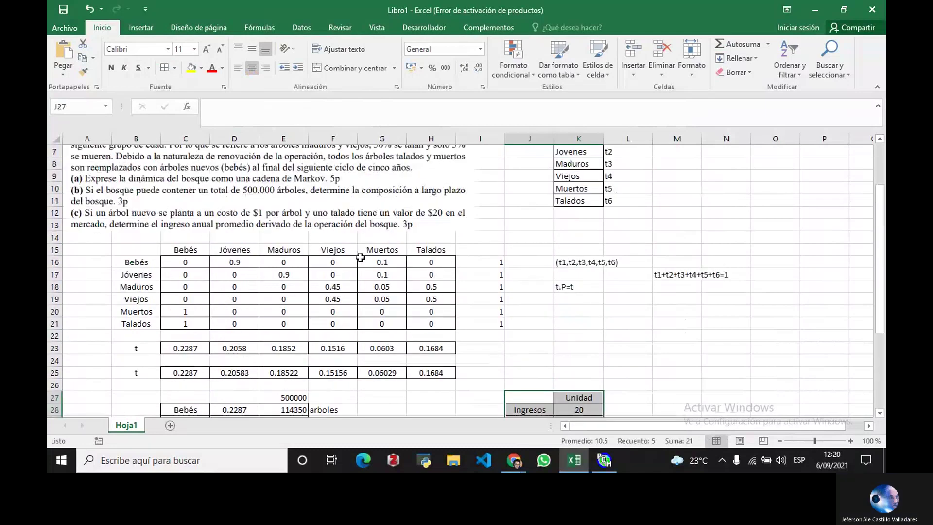
scroll(360, 257, down, 2)
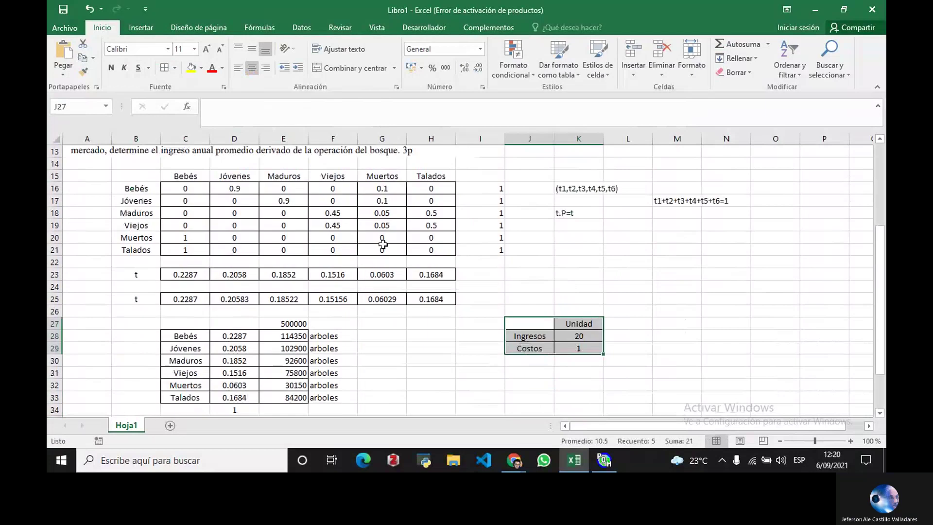
scroll(383, 243, down, 2)
click(292, 264)
click(611, 259)
click(615, 249)
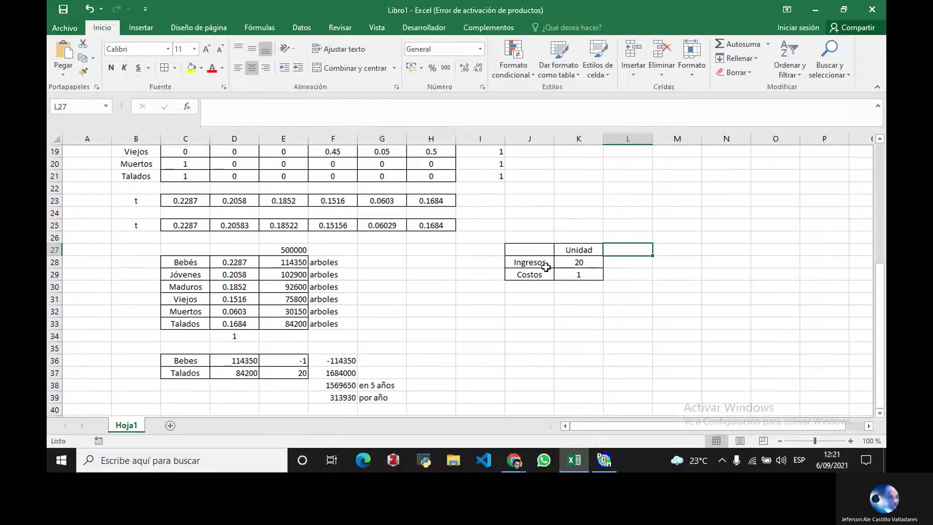
click(475, 323)
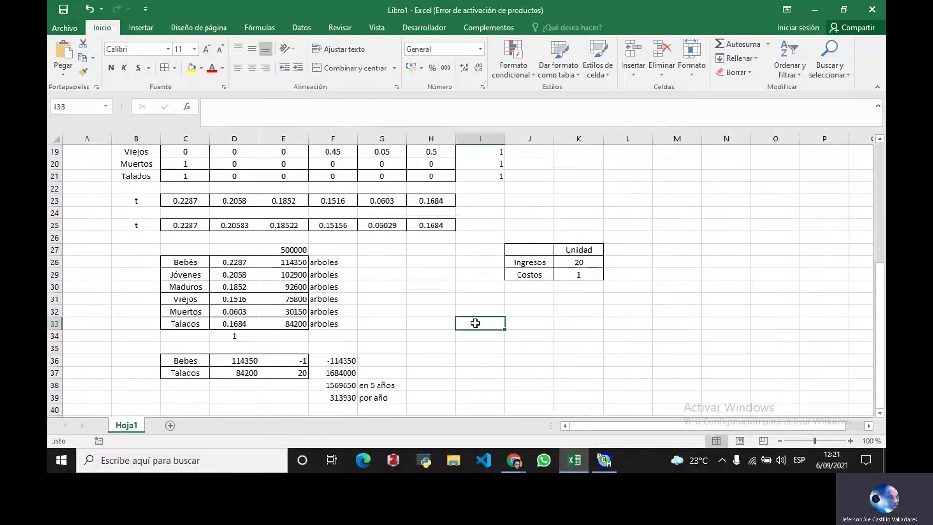
scroll(475, 323, down, 2)
scroll(438, 318, up, 1)
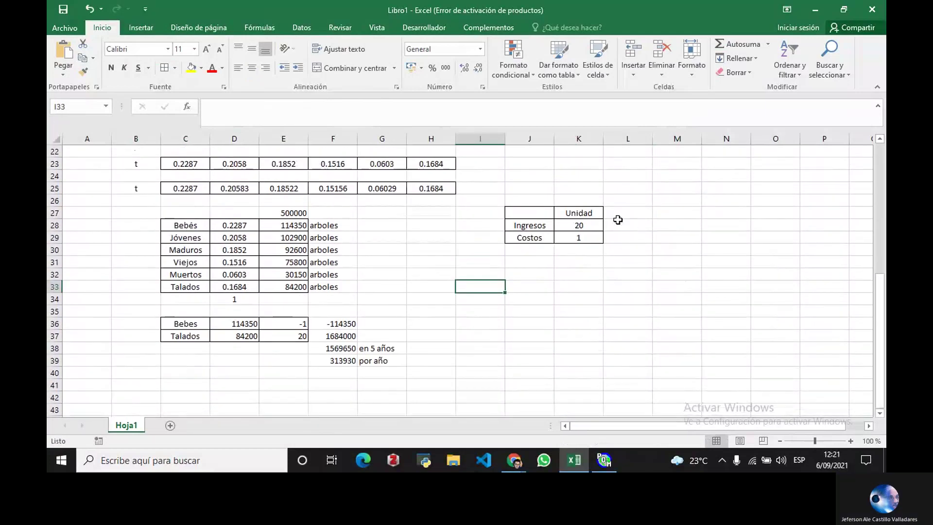
Step: Enter the header "Cantidad Total" in M27 and widen column M to fit it
click(615, 227)
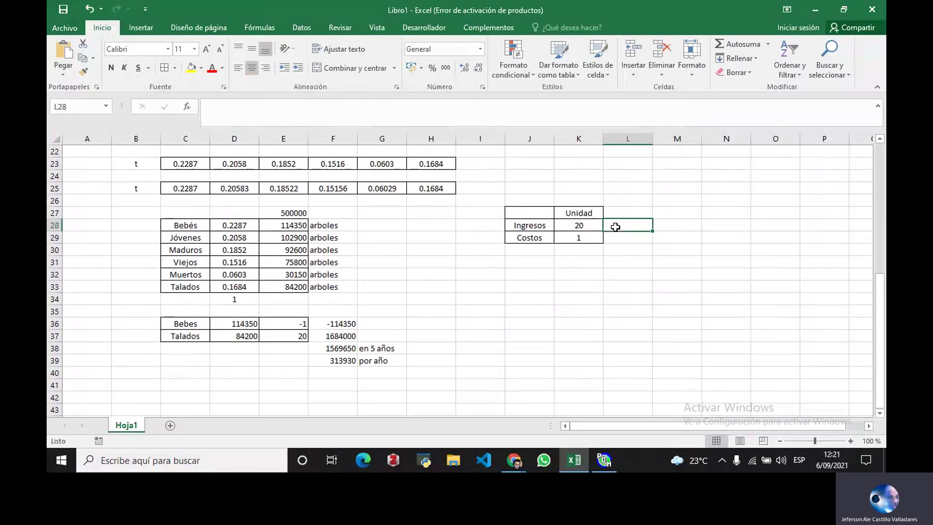
click(663, 211)
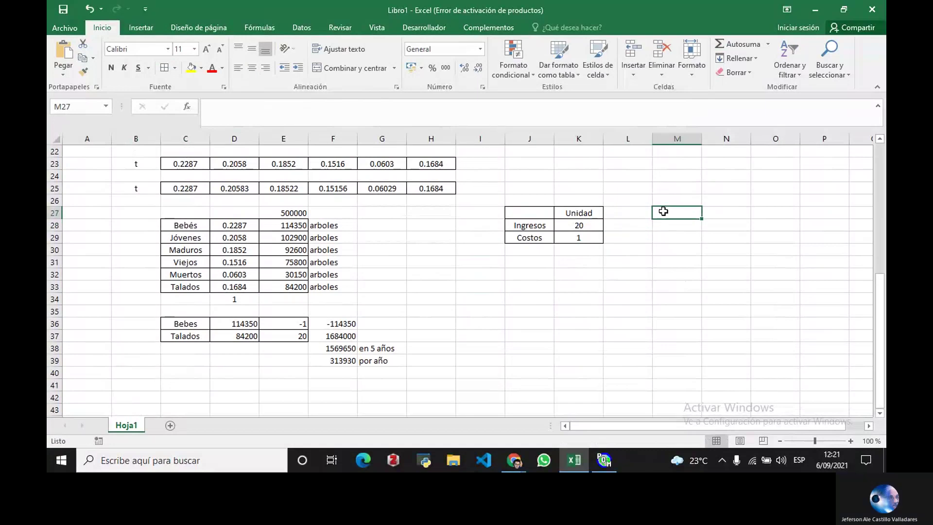
text(Cantidad )
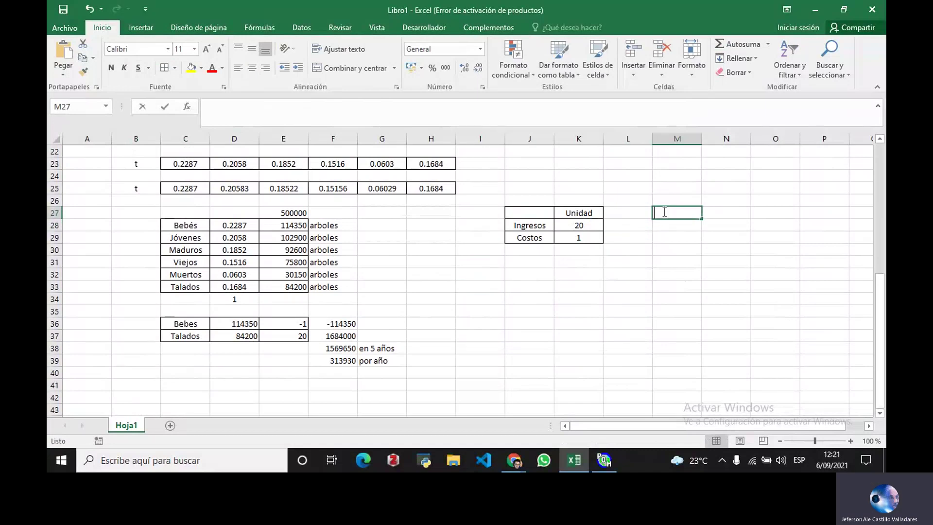
text(Total)
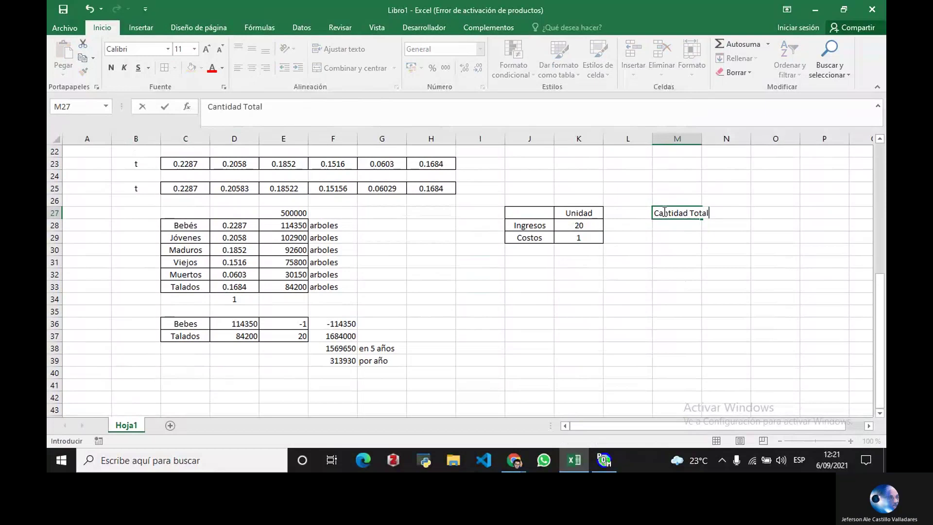
key(Return)
drag(701, 138, 732, 138)
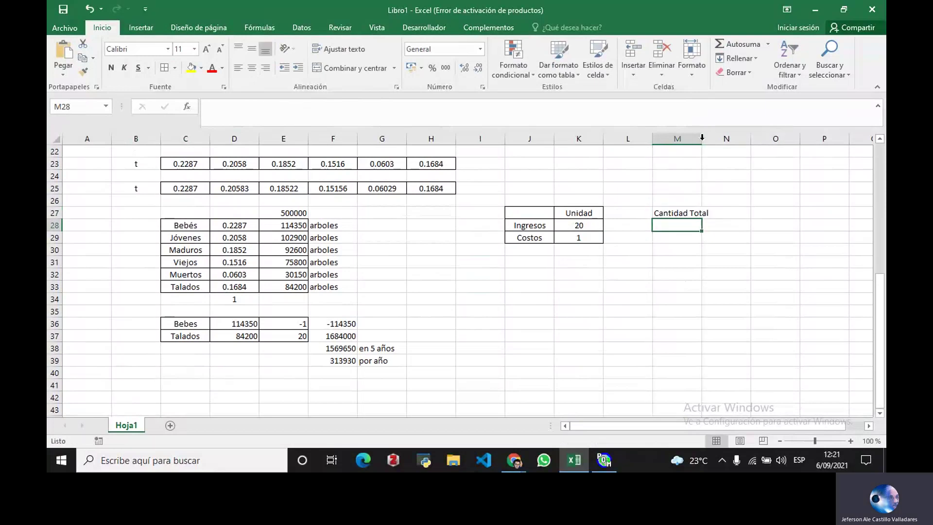
Step: Enter the header "Unidades" in L27 and replace the header in K27 with "$/Unidad"
click(623, 222)
click(614, 208)
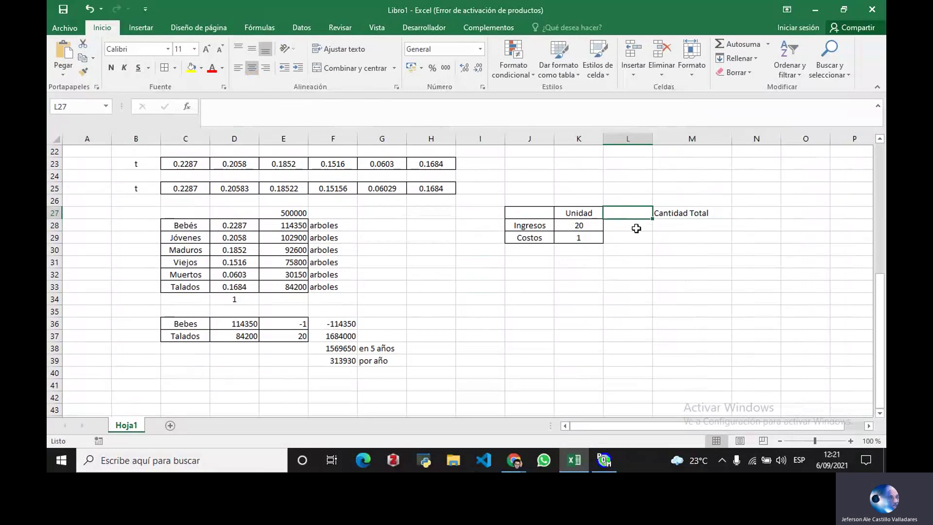
text(A)
key(BackSpace)
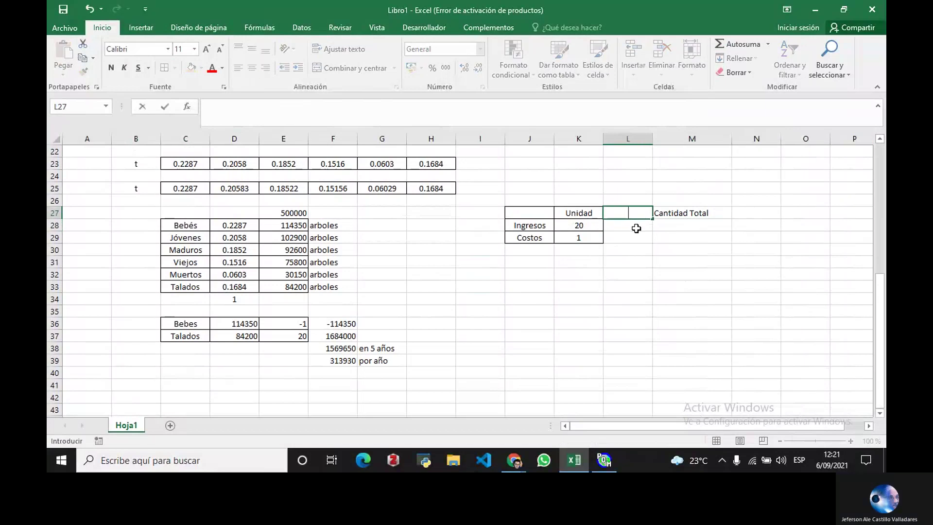
key(BackSpace)
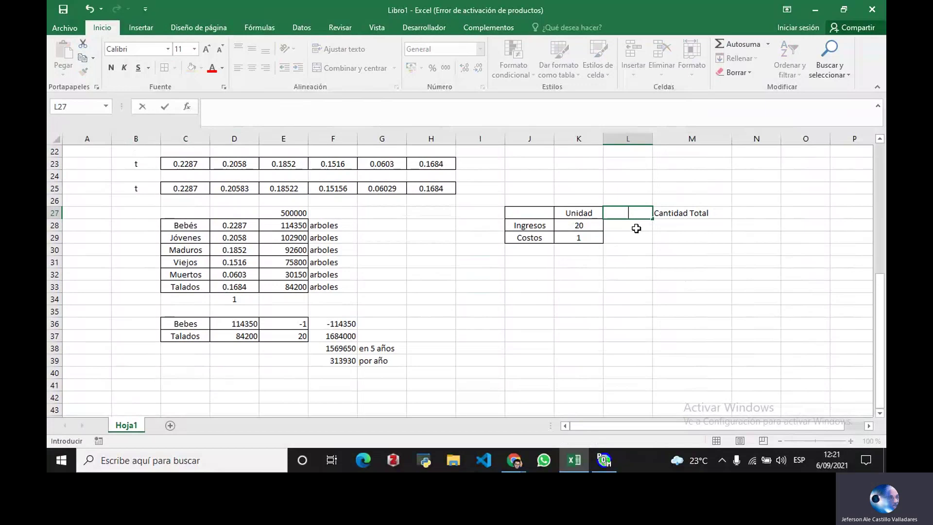
text(Unidades)
key(Left)
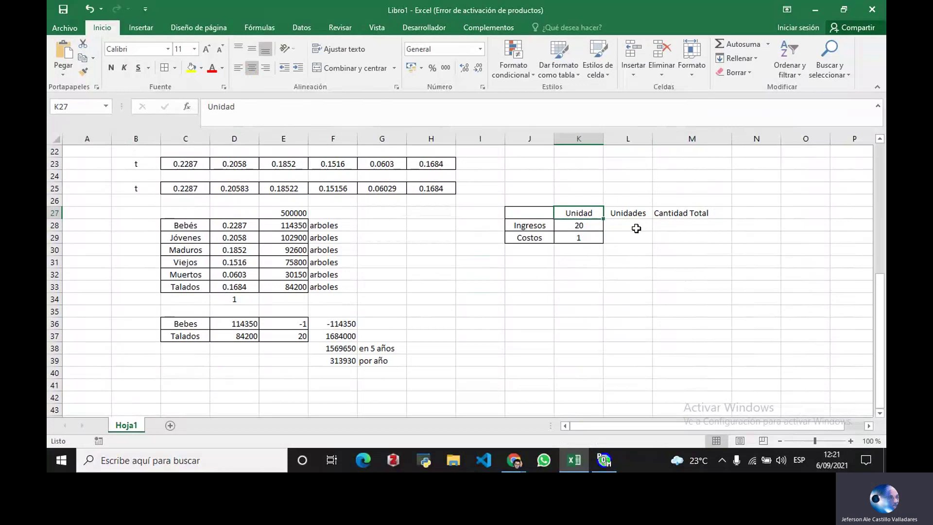
text($/)
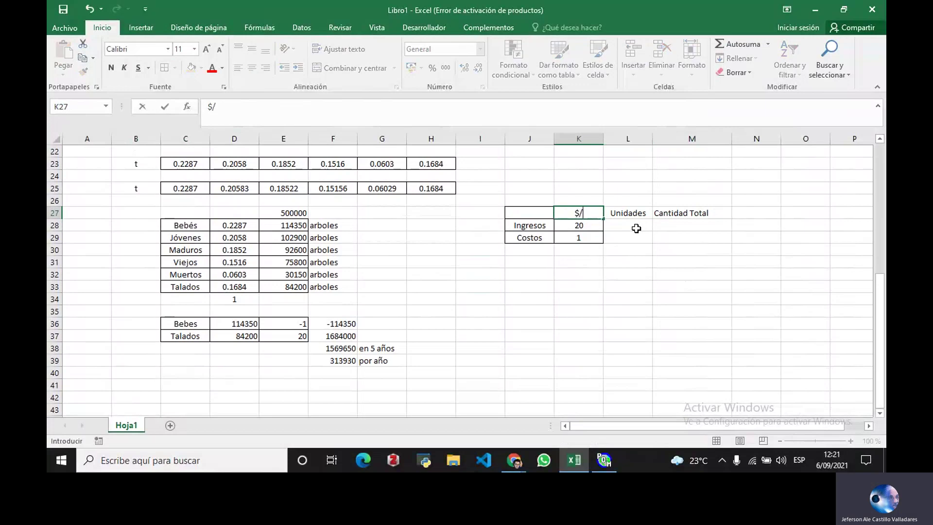
text(Unidad)
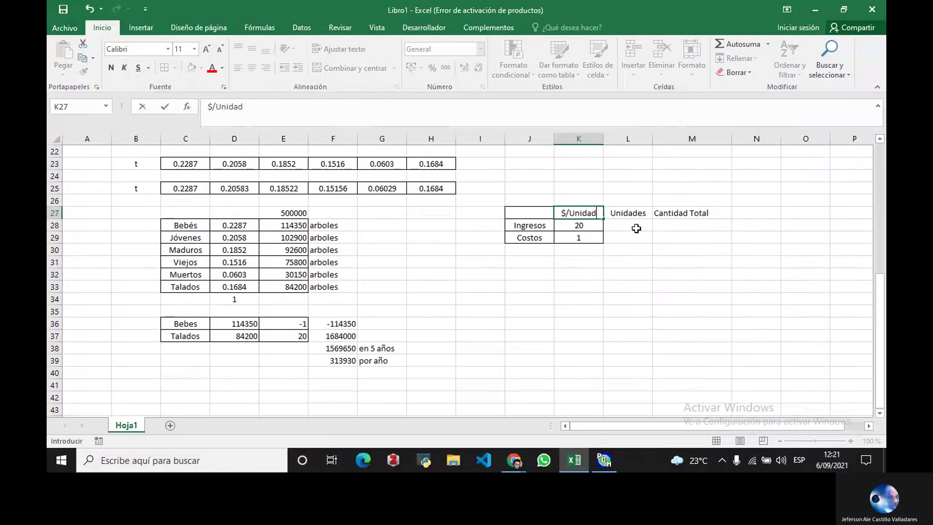
Step: Fill the Unidades column by linking L28 to the felled trees in E33 and L29 to the baby trees in E28
click(636, 228)
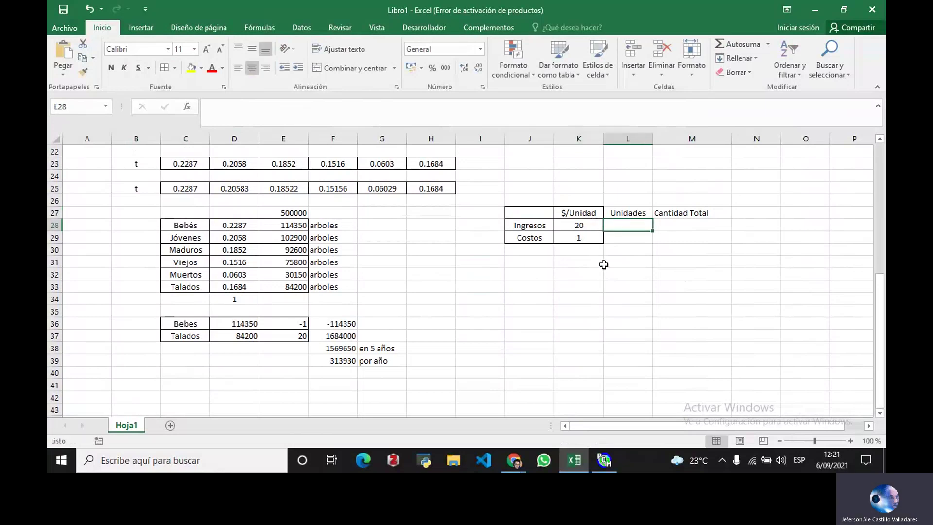
scroll(607, 268, up, 1)
scroll(607, 267, up, 4)
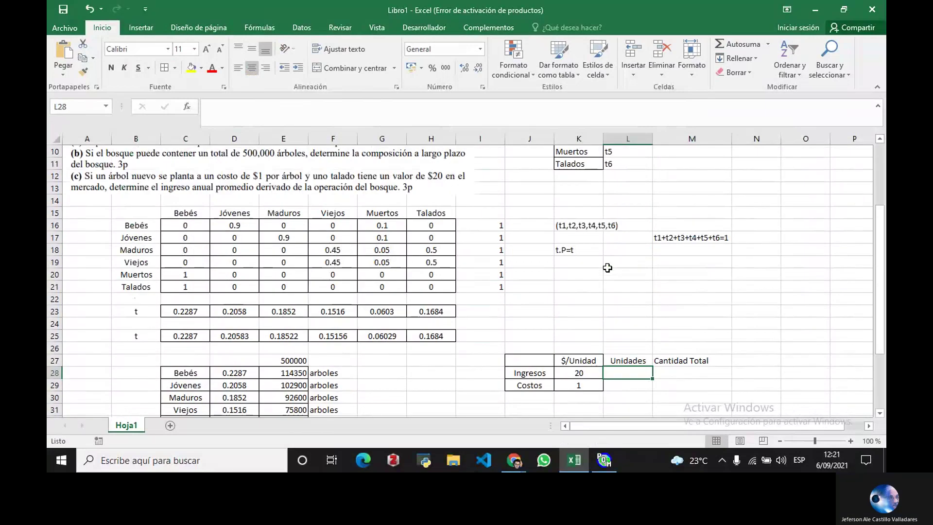
scroll(606, 269, down, 2)
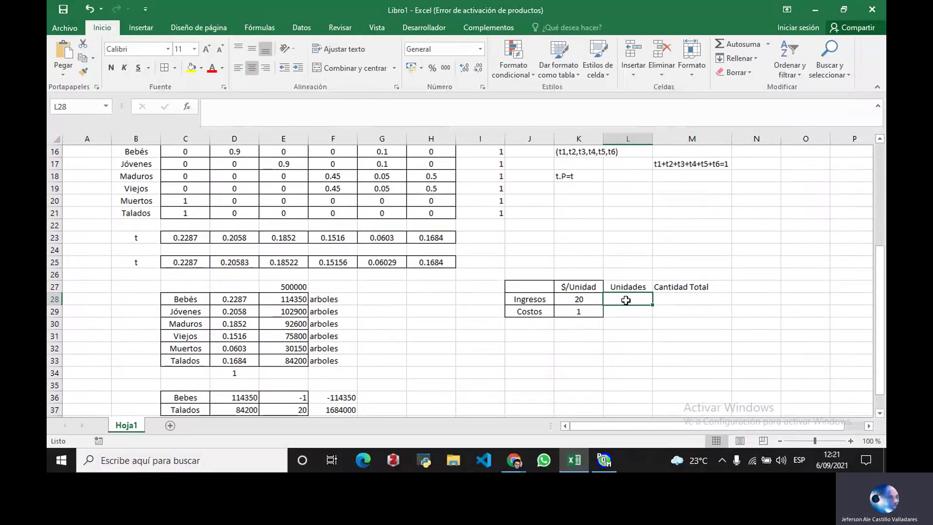
text(=)
click(293, 359)
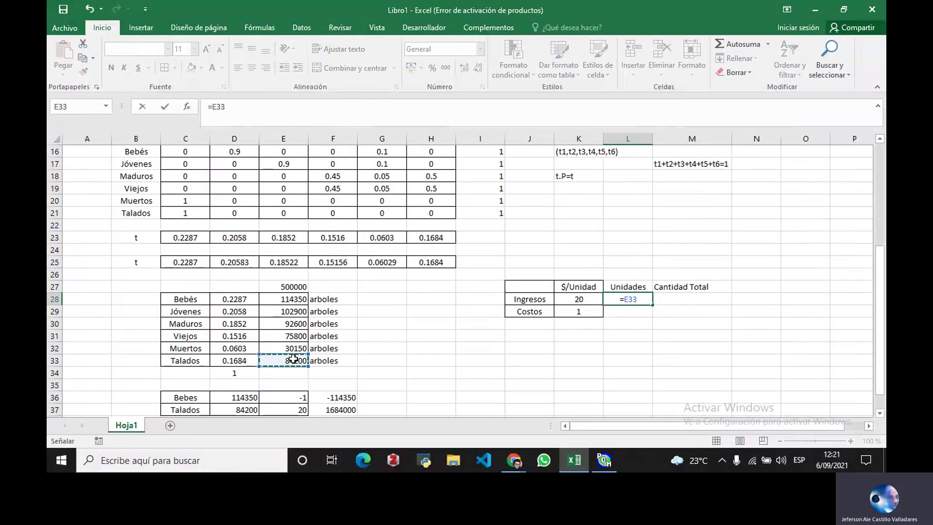
key(Return)
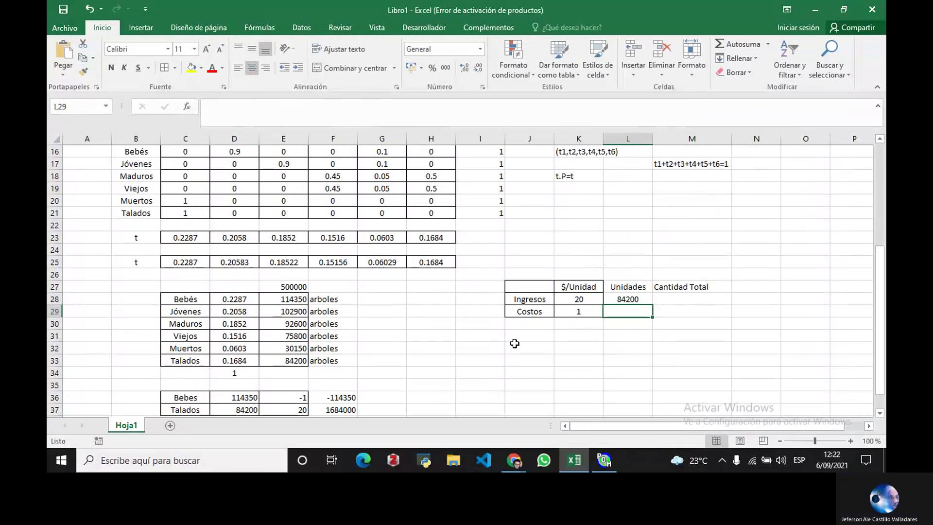
text(=)
click(278, 300)
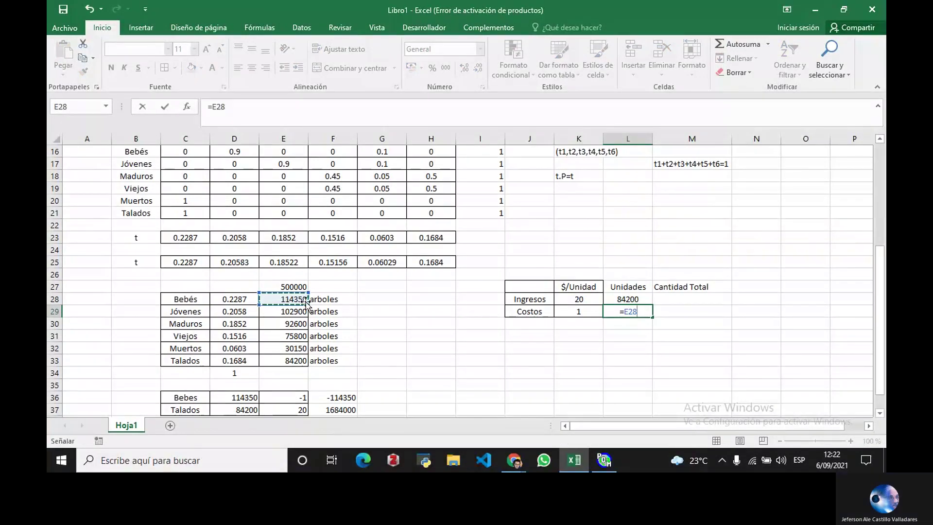
key(Return)
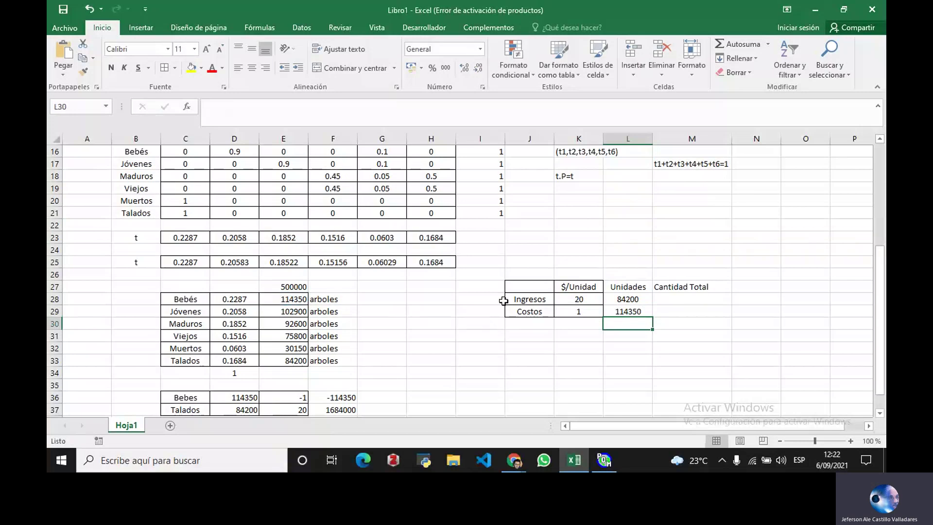
Step: Calculate the total income in M28 with the formula =K28*L28
click(664, 300)
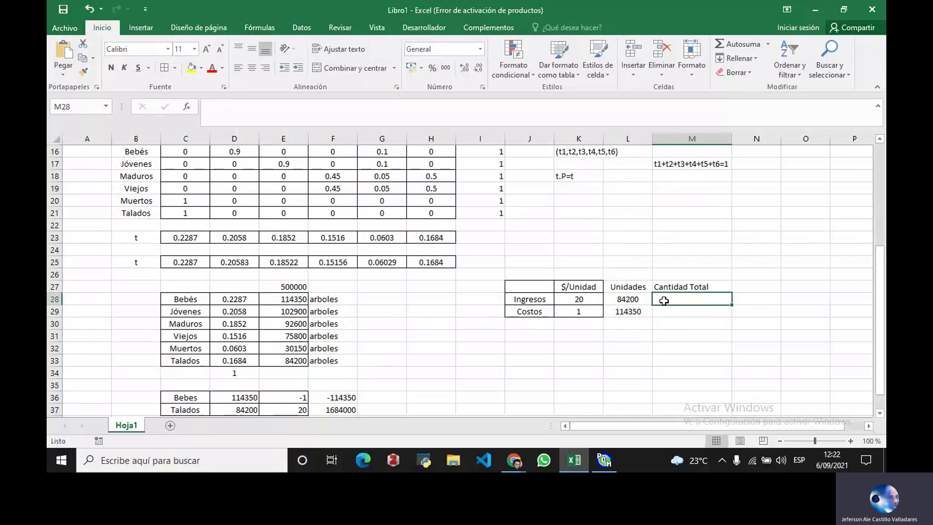
text(=)
click(576, 301)
text(*)
click(625, 299)
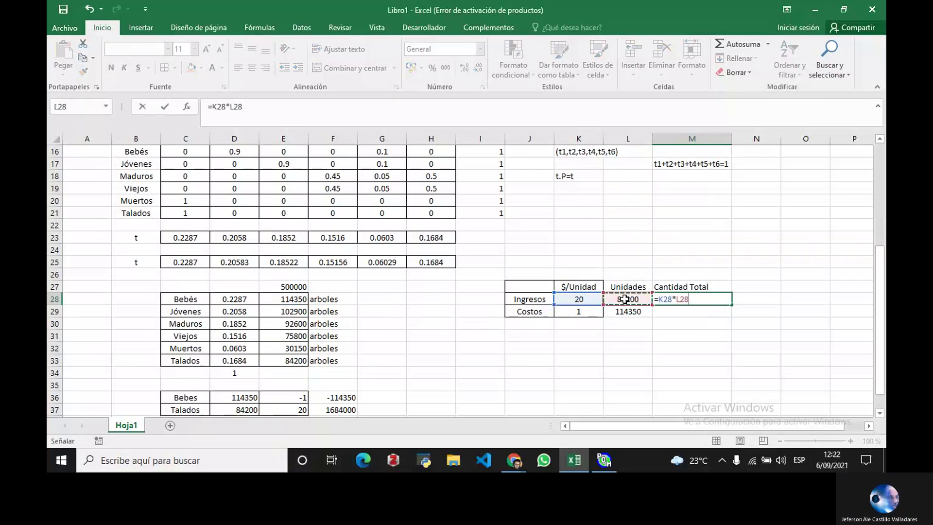
key(ctrl+Return)
key(Return)
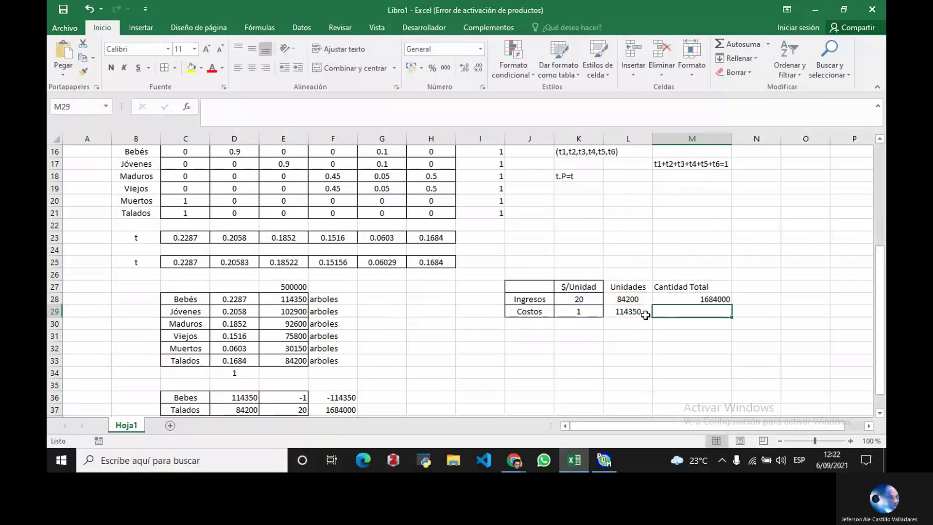
Step: Calculate the total cost in M29 with the formula =K29*L29
text(=)
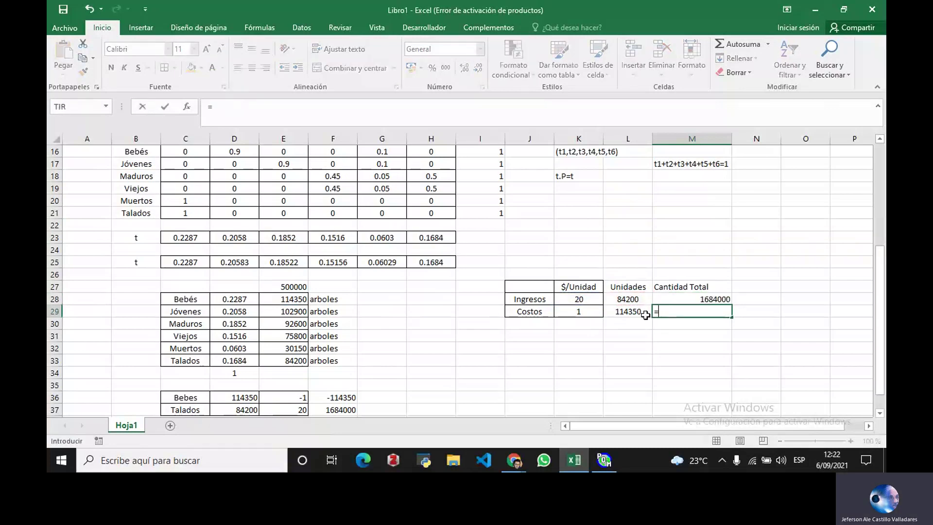
click(579, 311)
text(*)
click(619, 312)
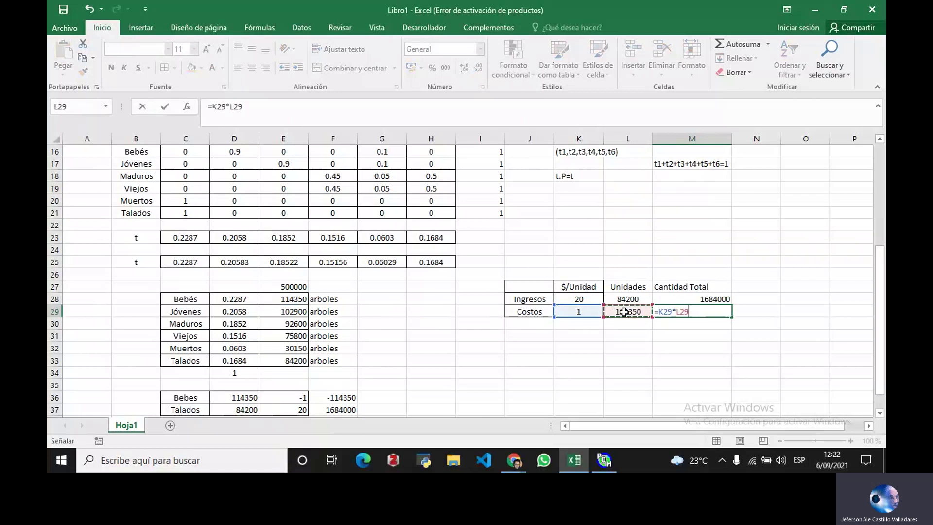
key(Return)
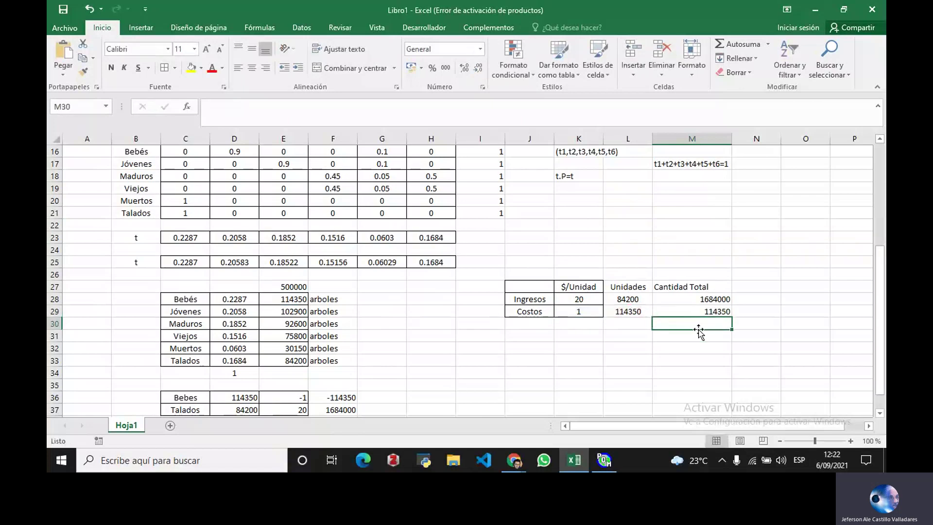
Step: Mark the income total with a "+" sign in N28
text(=)
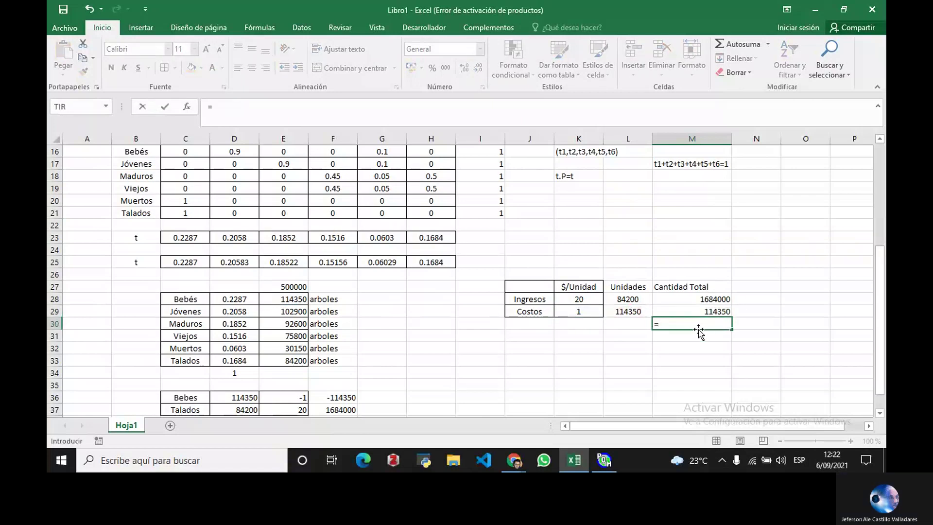
key(Escape)
click(743, 299)
text(+N29)
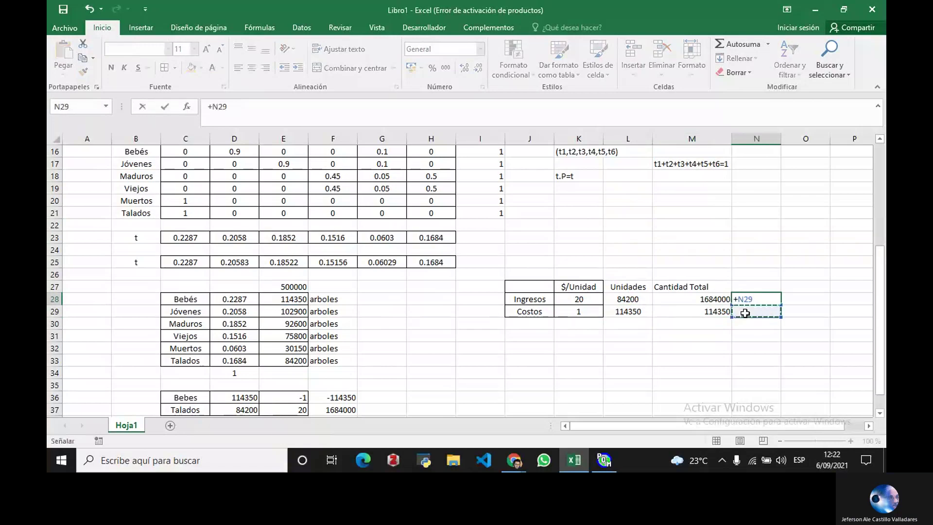
key(BackSpace)
key(BackSpace)
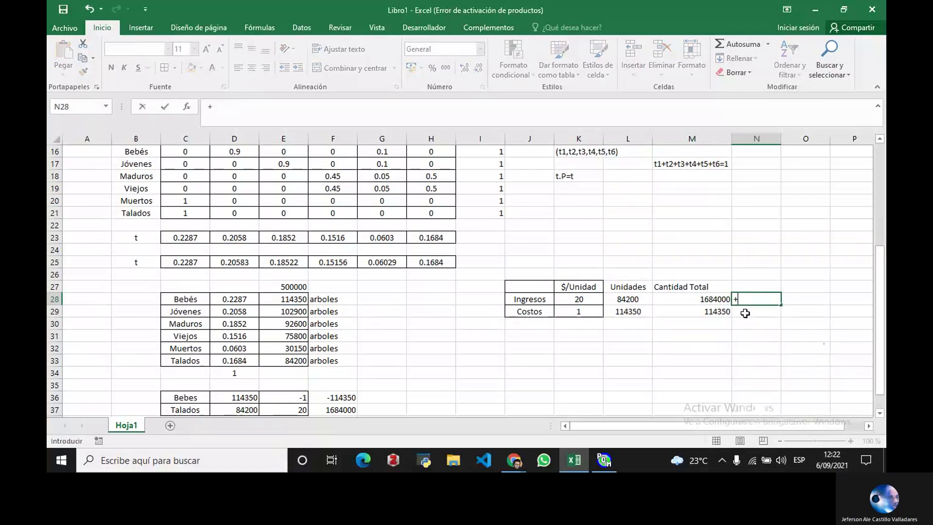
click(744, 313)
key(Down)
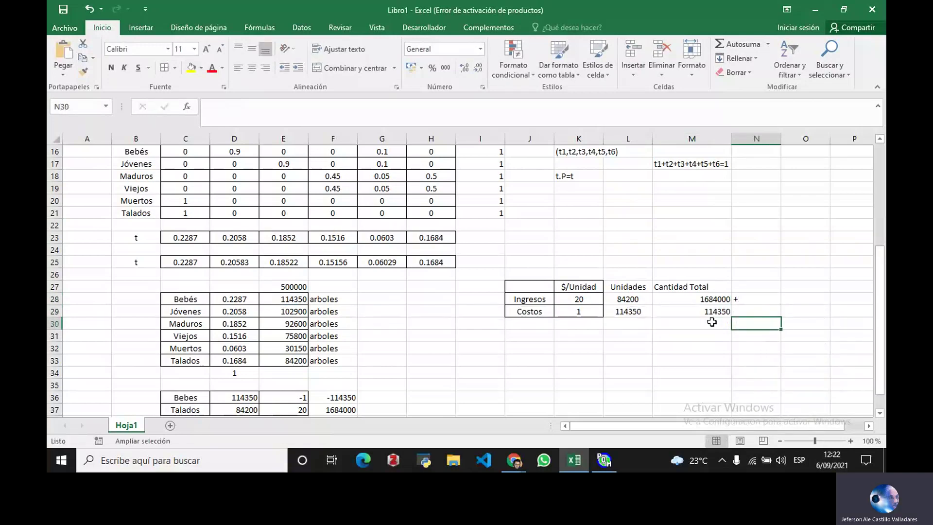
Step: Mark the cost total with a "-" sign entered as text in N29
shift+click(746, 313)
click(746, 361)
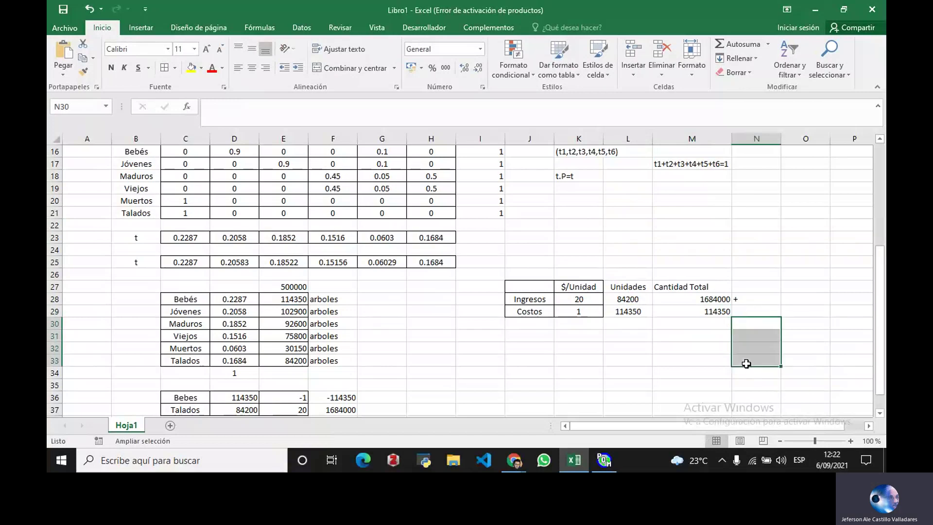
key(F8)
click(747, 312)
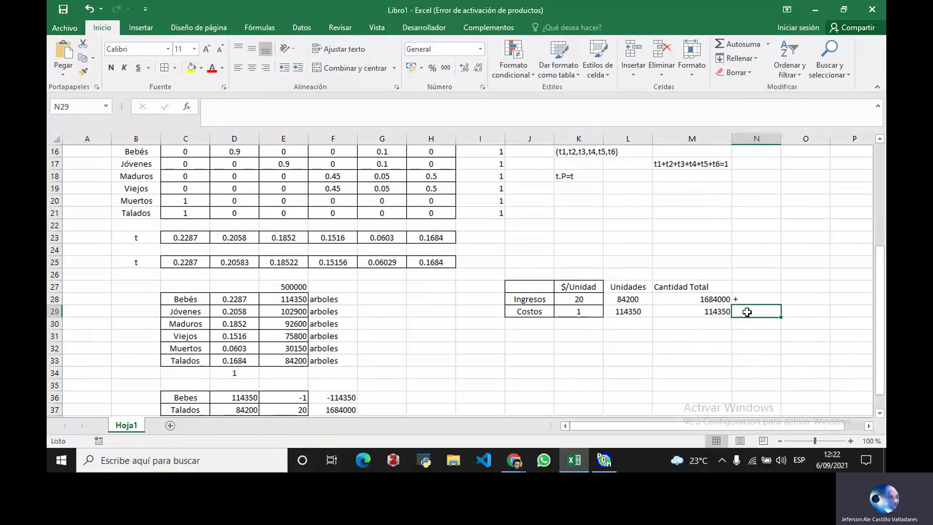
text('-)
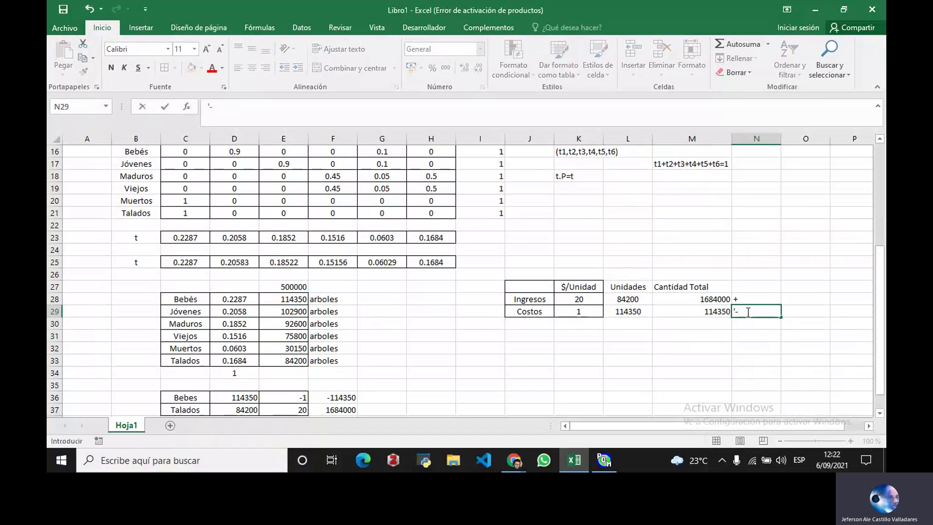
key(Return)
Step: Calculate the net income in M30 by subtracting costs from income with =M28-M29
click(707, 323)
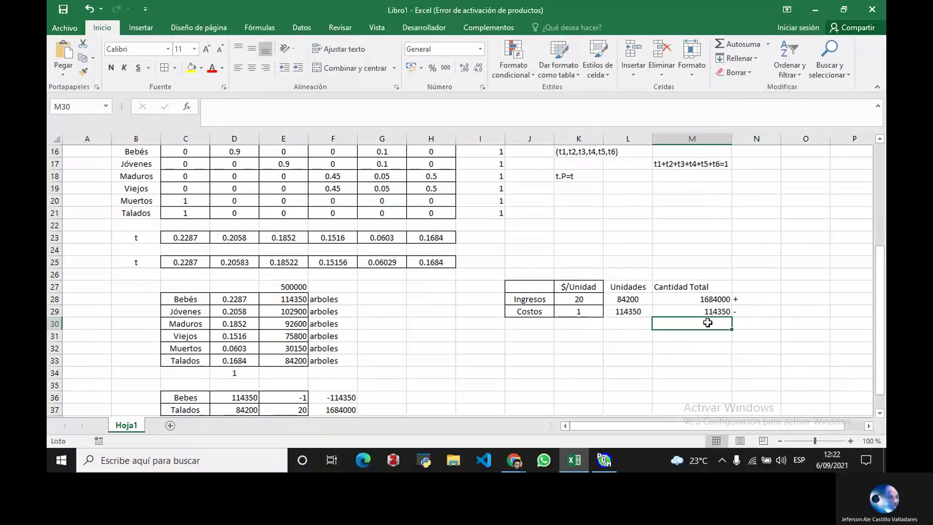
text(=)
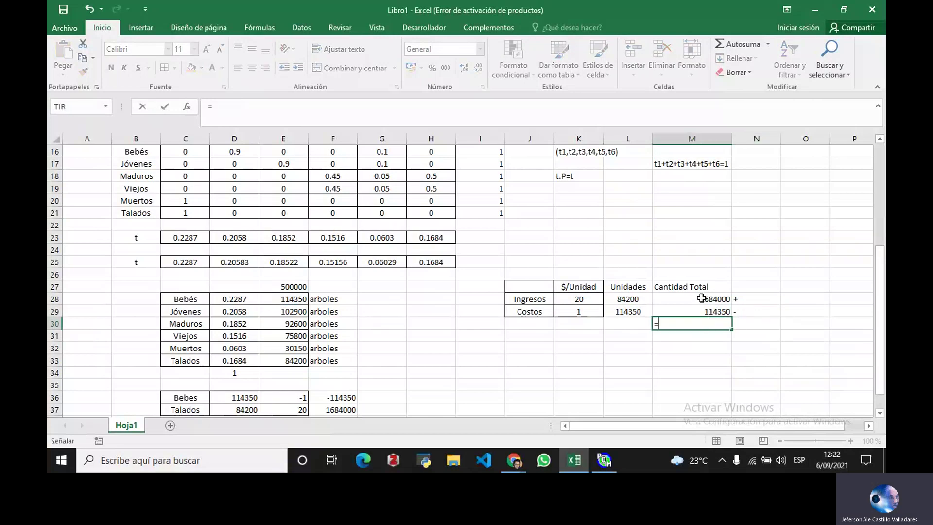
click(701, 297)
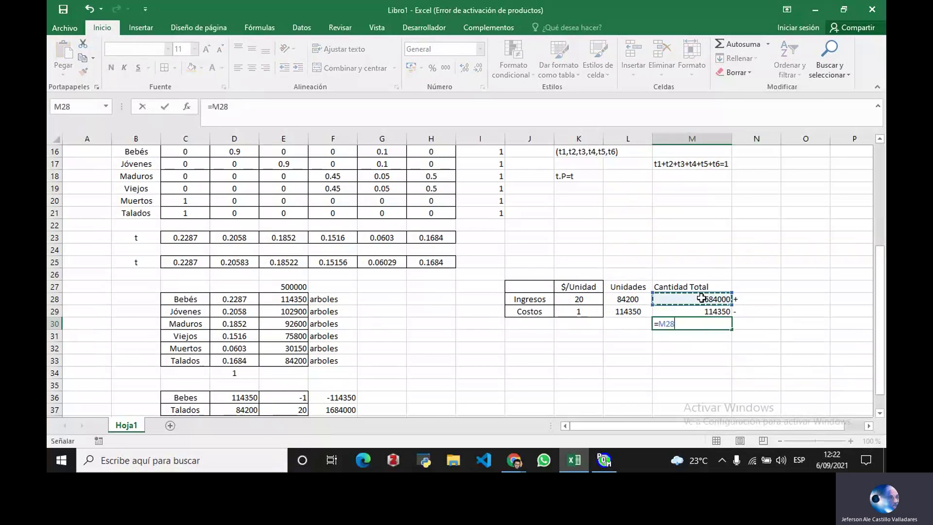
text(-)
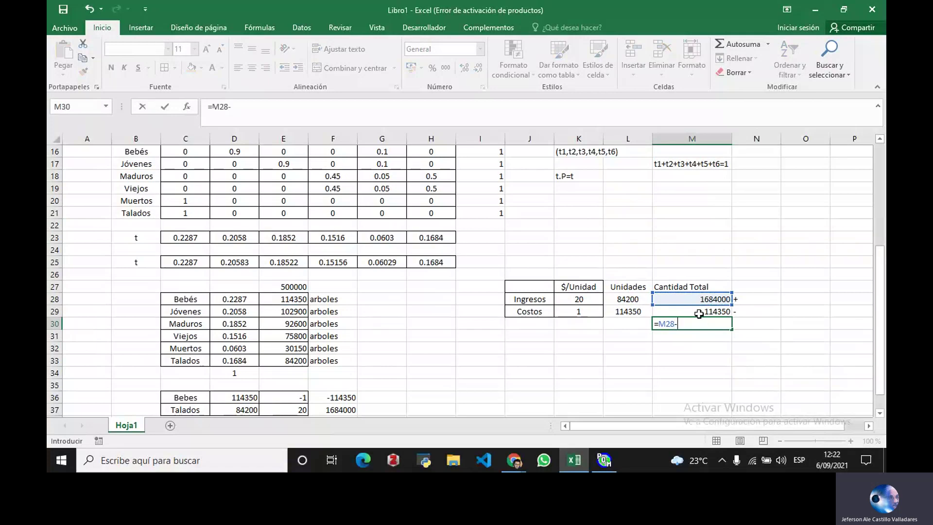
click(700, 309)
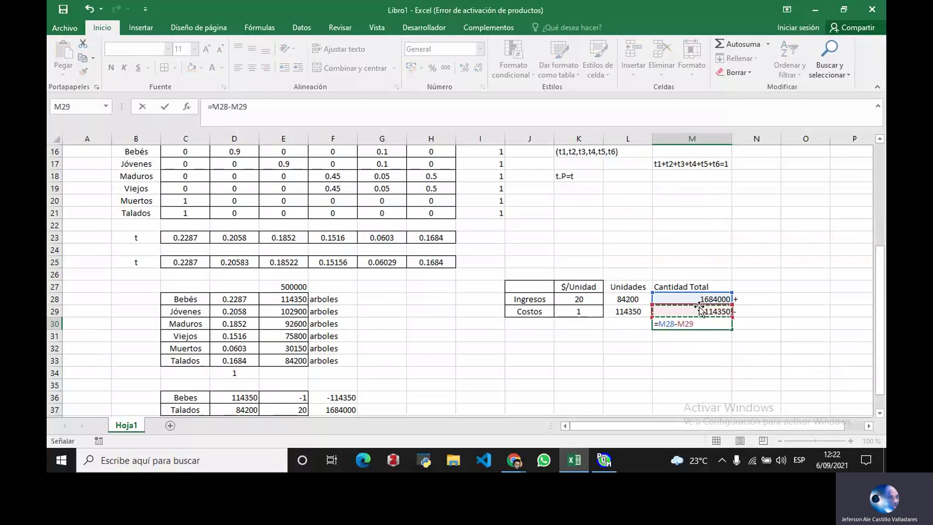
key(Return)
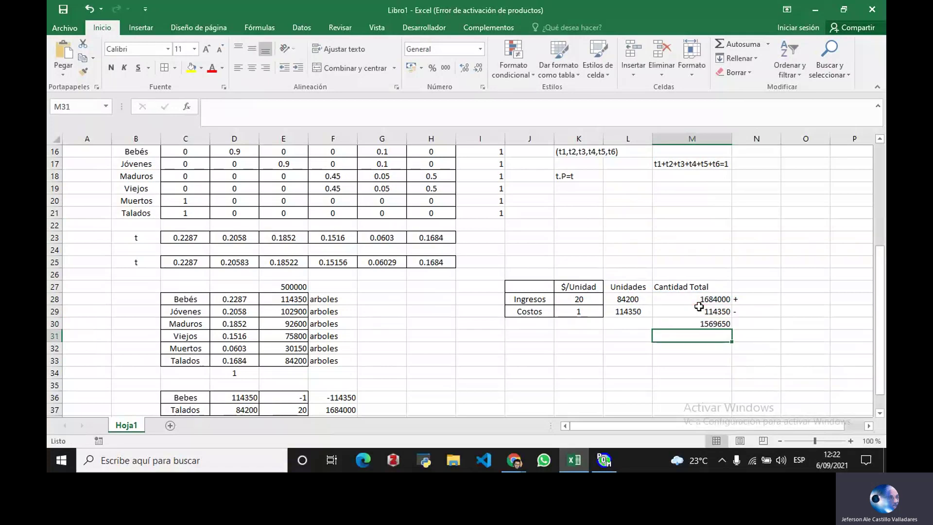
Step: Label the net income in N30 as "por ciclo"
click(748, 323)
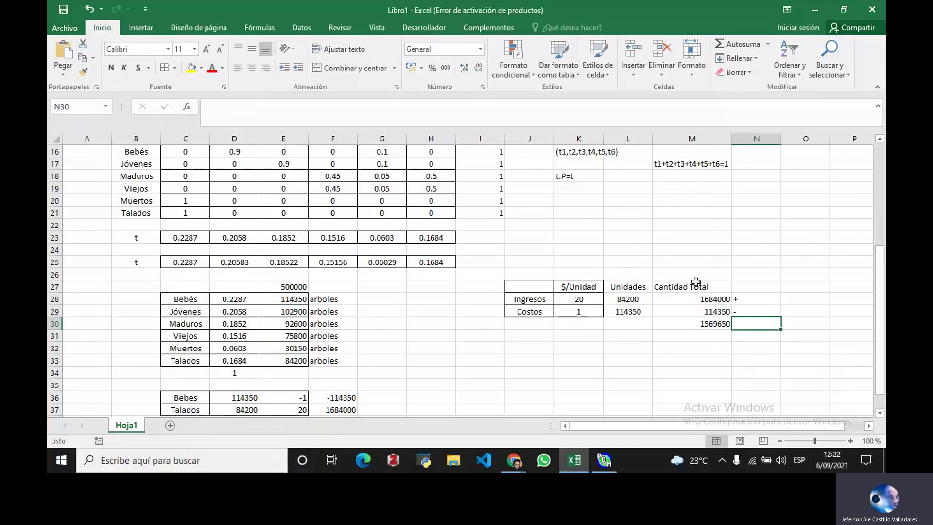
scroll(696, 282, up, 2)
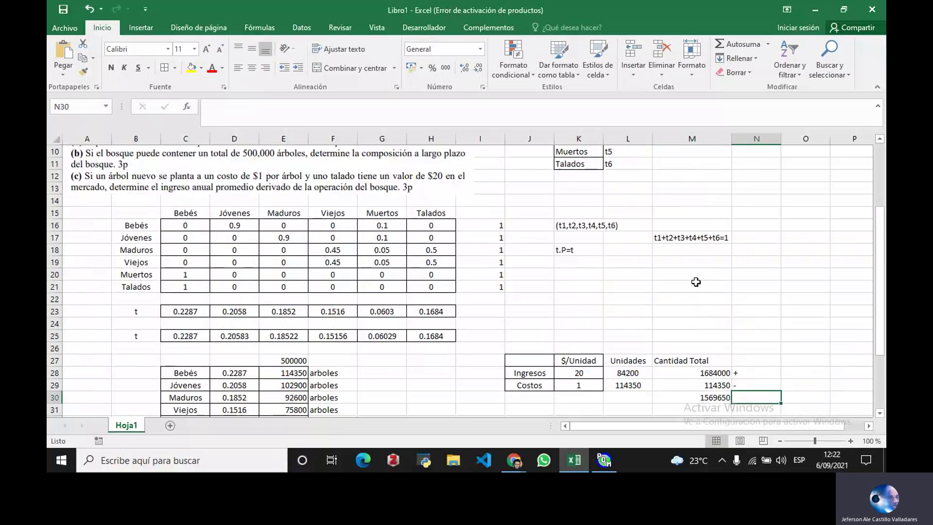
scroll(696, 282, up, 3)
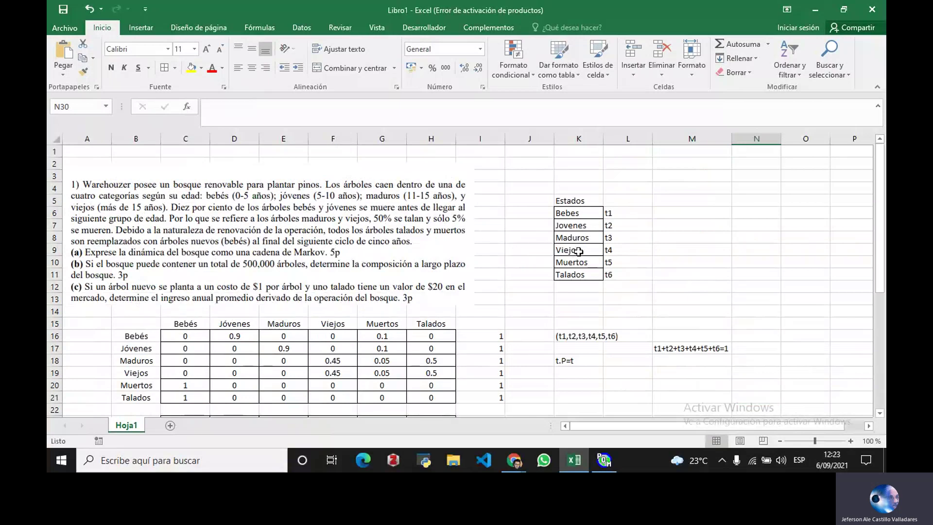
scroll(767, 286, down, 6)
text(por ciclo)
key(Return)
Step: Calculate the annual income in M31 by dividing the net income per cycle by five years with =M30/5
key(Left)
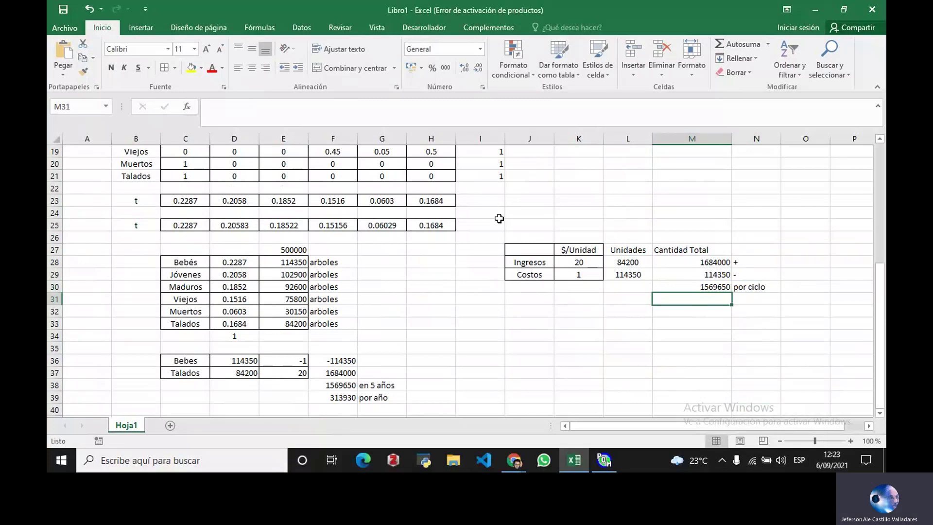
scroll(475, 214, up, 1)
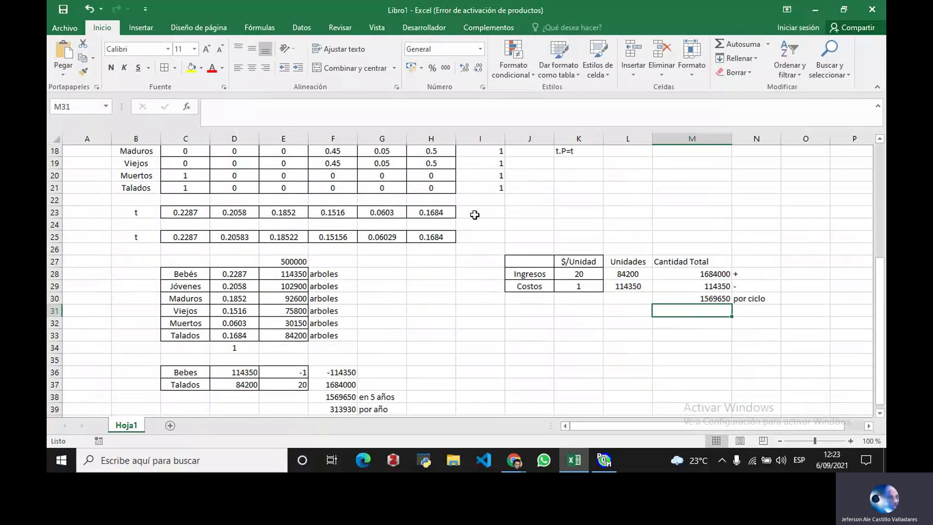
scroll(475, 215, up, 4)
scroll(426, 212, down, 3)
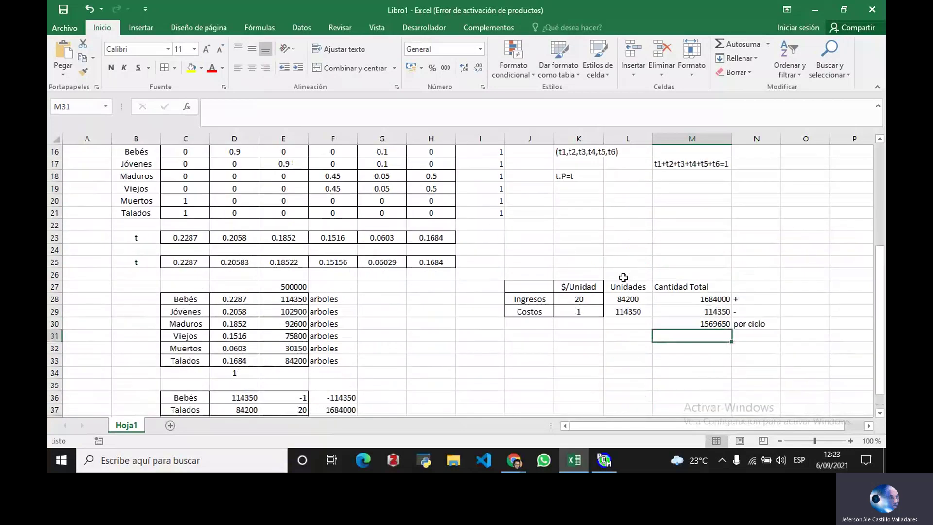
text(=)
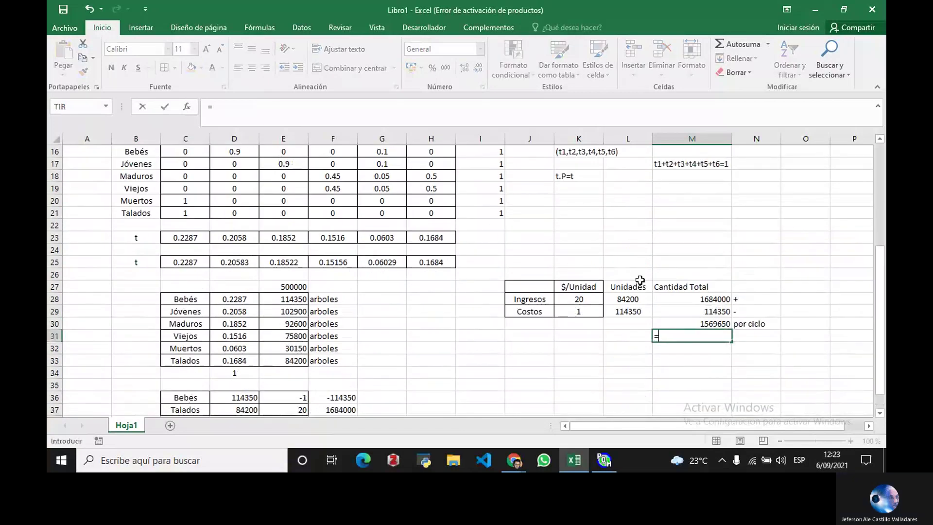
click(709, 322)
text(/5)
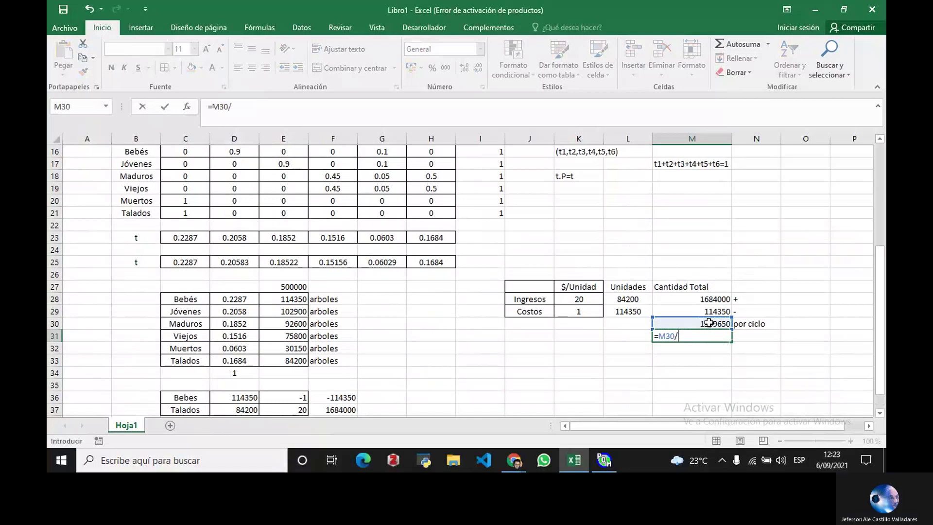
key(Return)
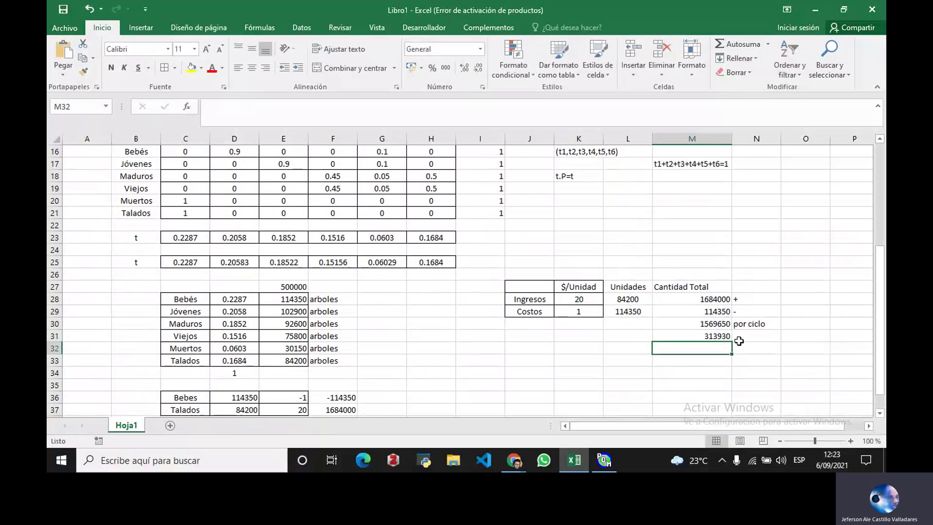
Step: Label the annual income in N31 as "por año"
click(741, 339)
text(por año)
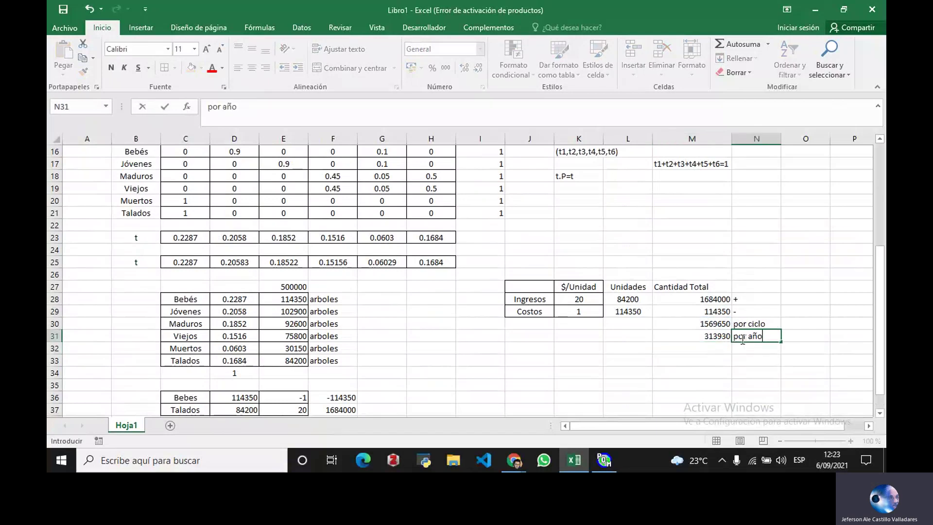
key(Return)
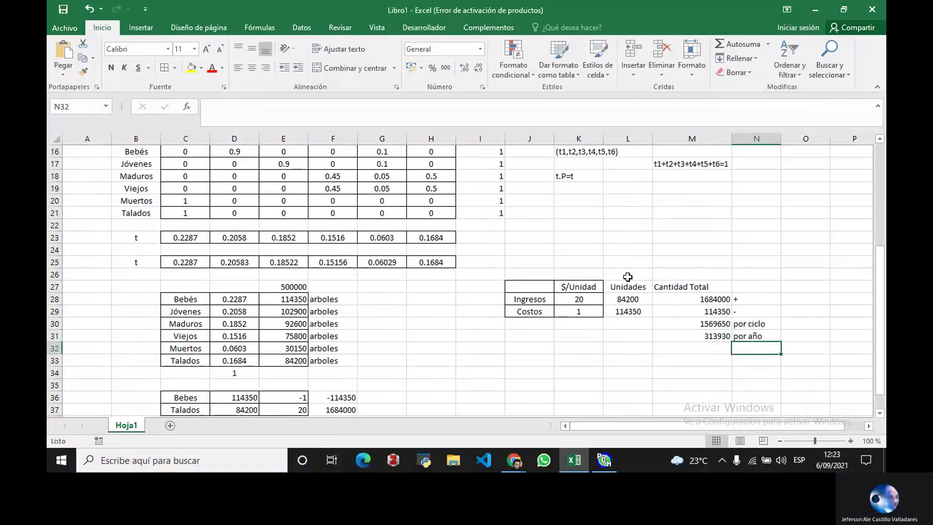
scroll(621, 275, up, 1)
scroll(621, 275, up, 1)
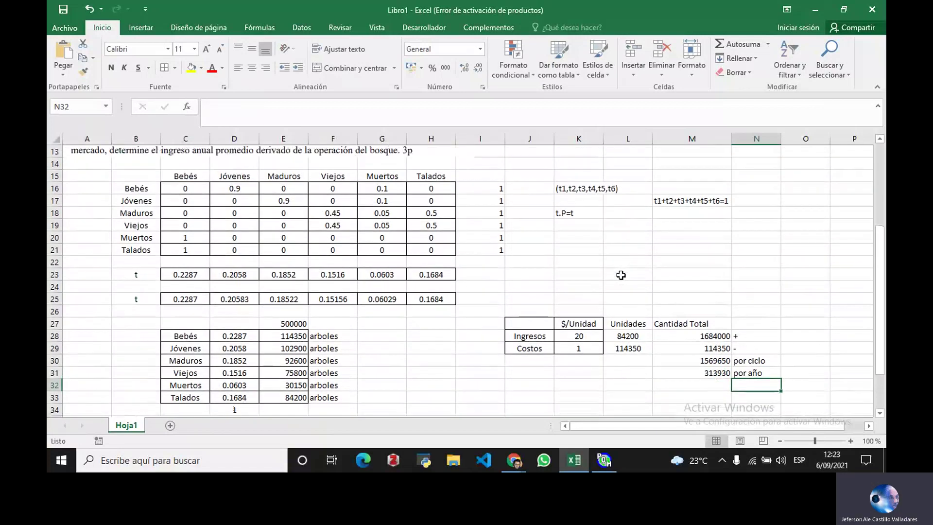
scroll(620, 275, up, 2)
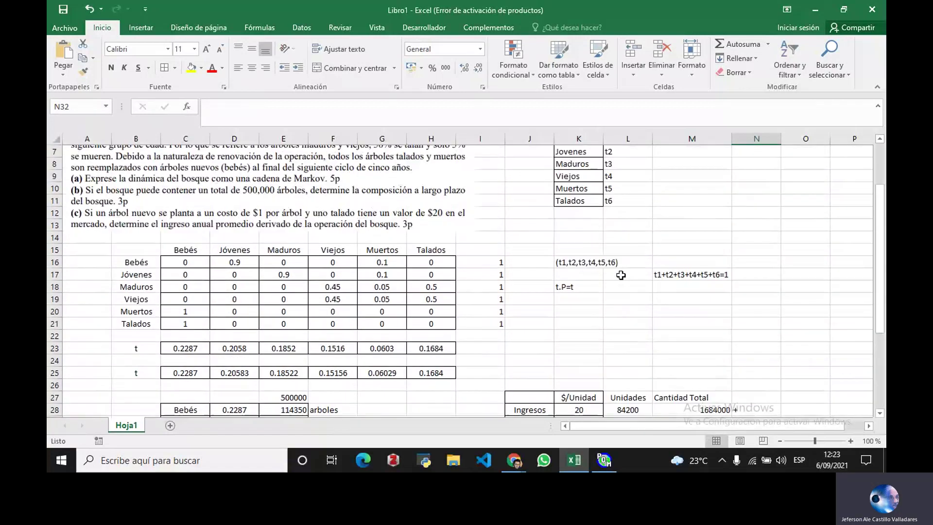
click(517, 463)
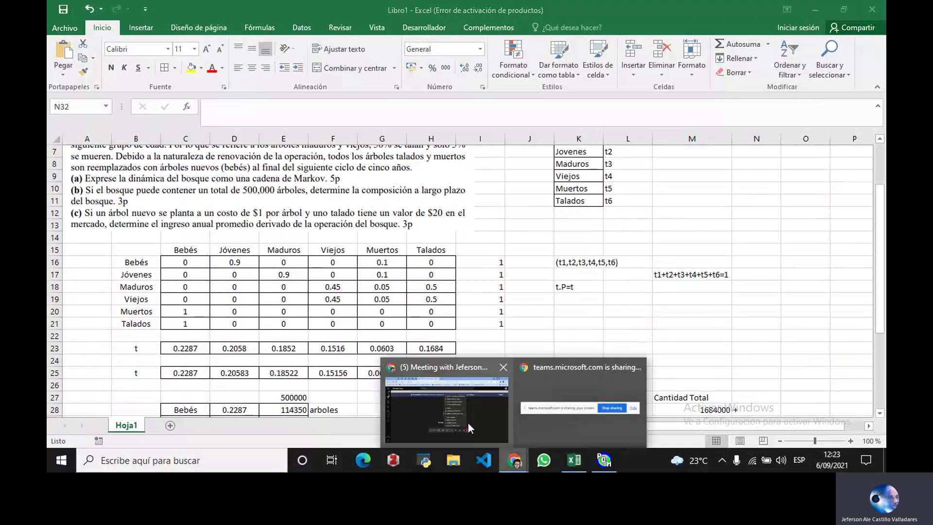